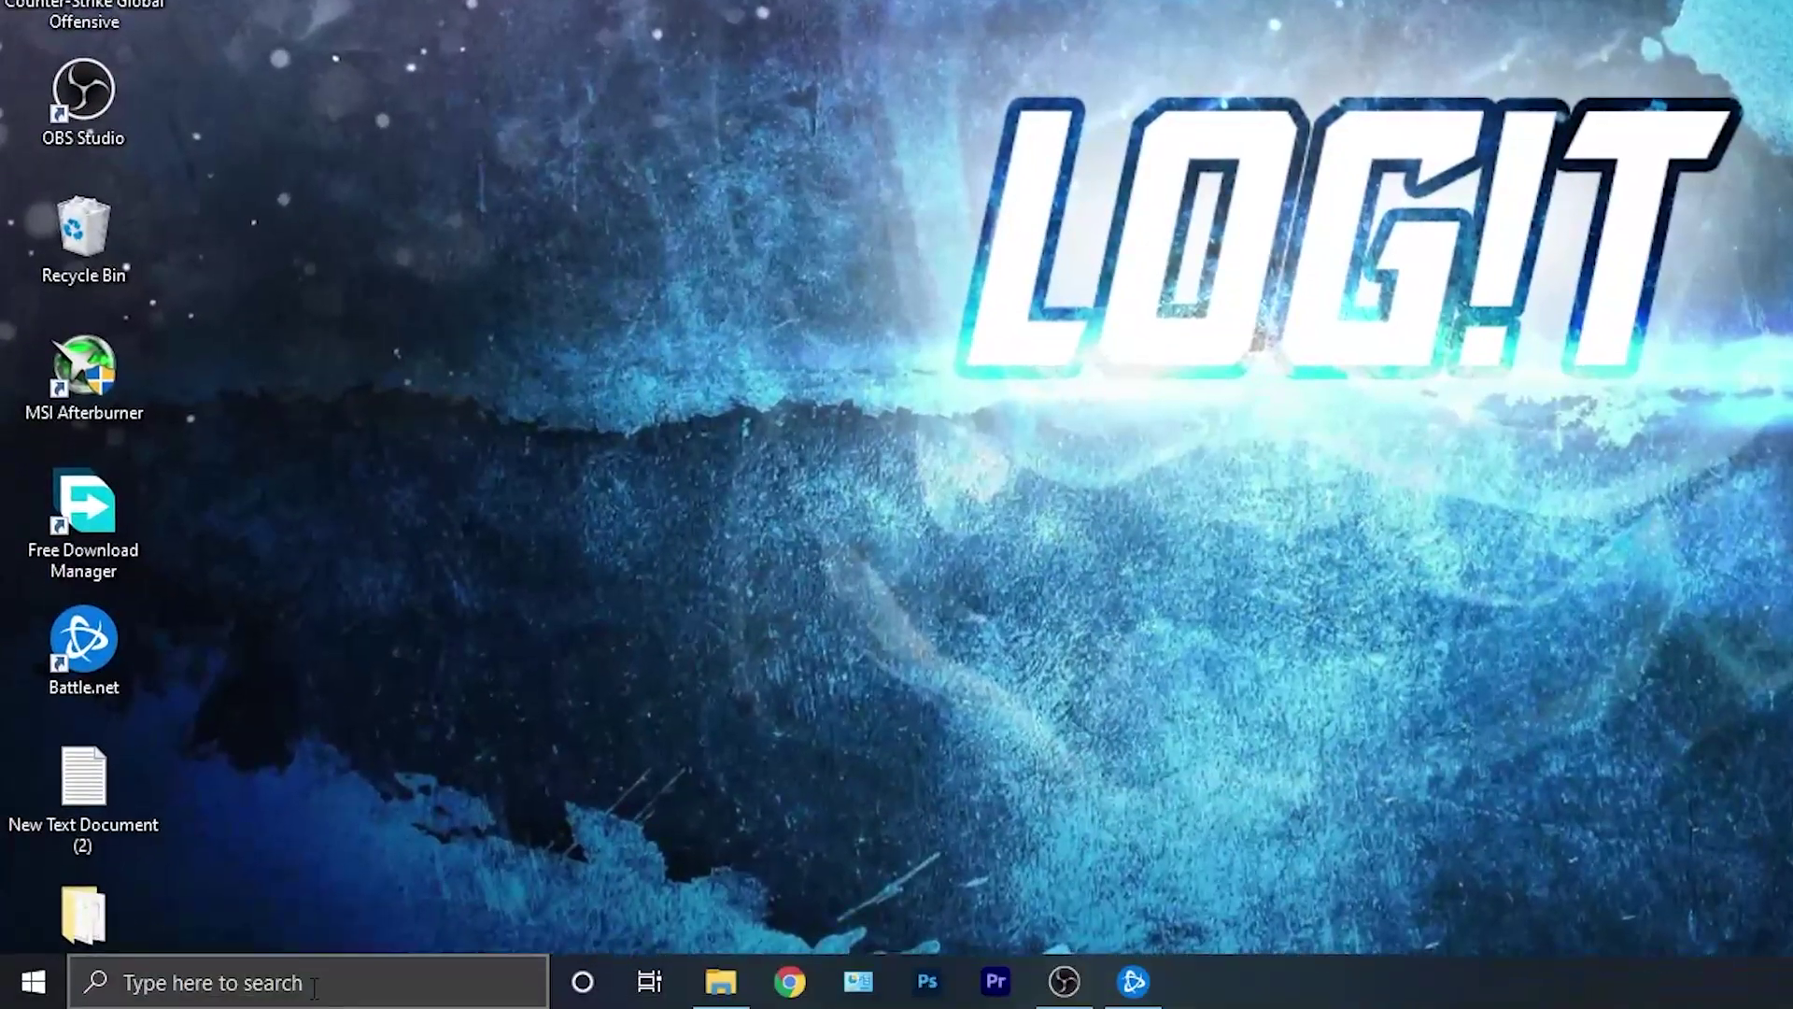
Open the Windows search panel from the taskbar.
click(308, 980)
Search 'check', open Check for updates and start a Windows Update check.
text(check)
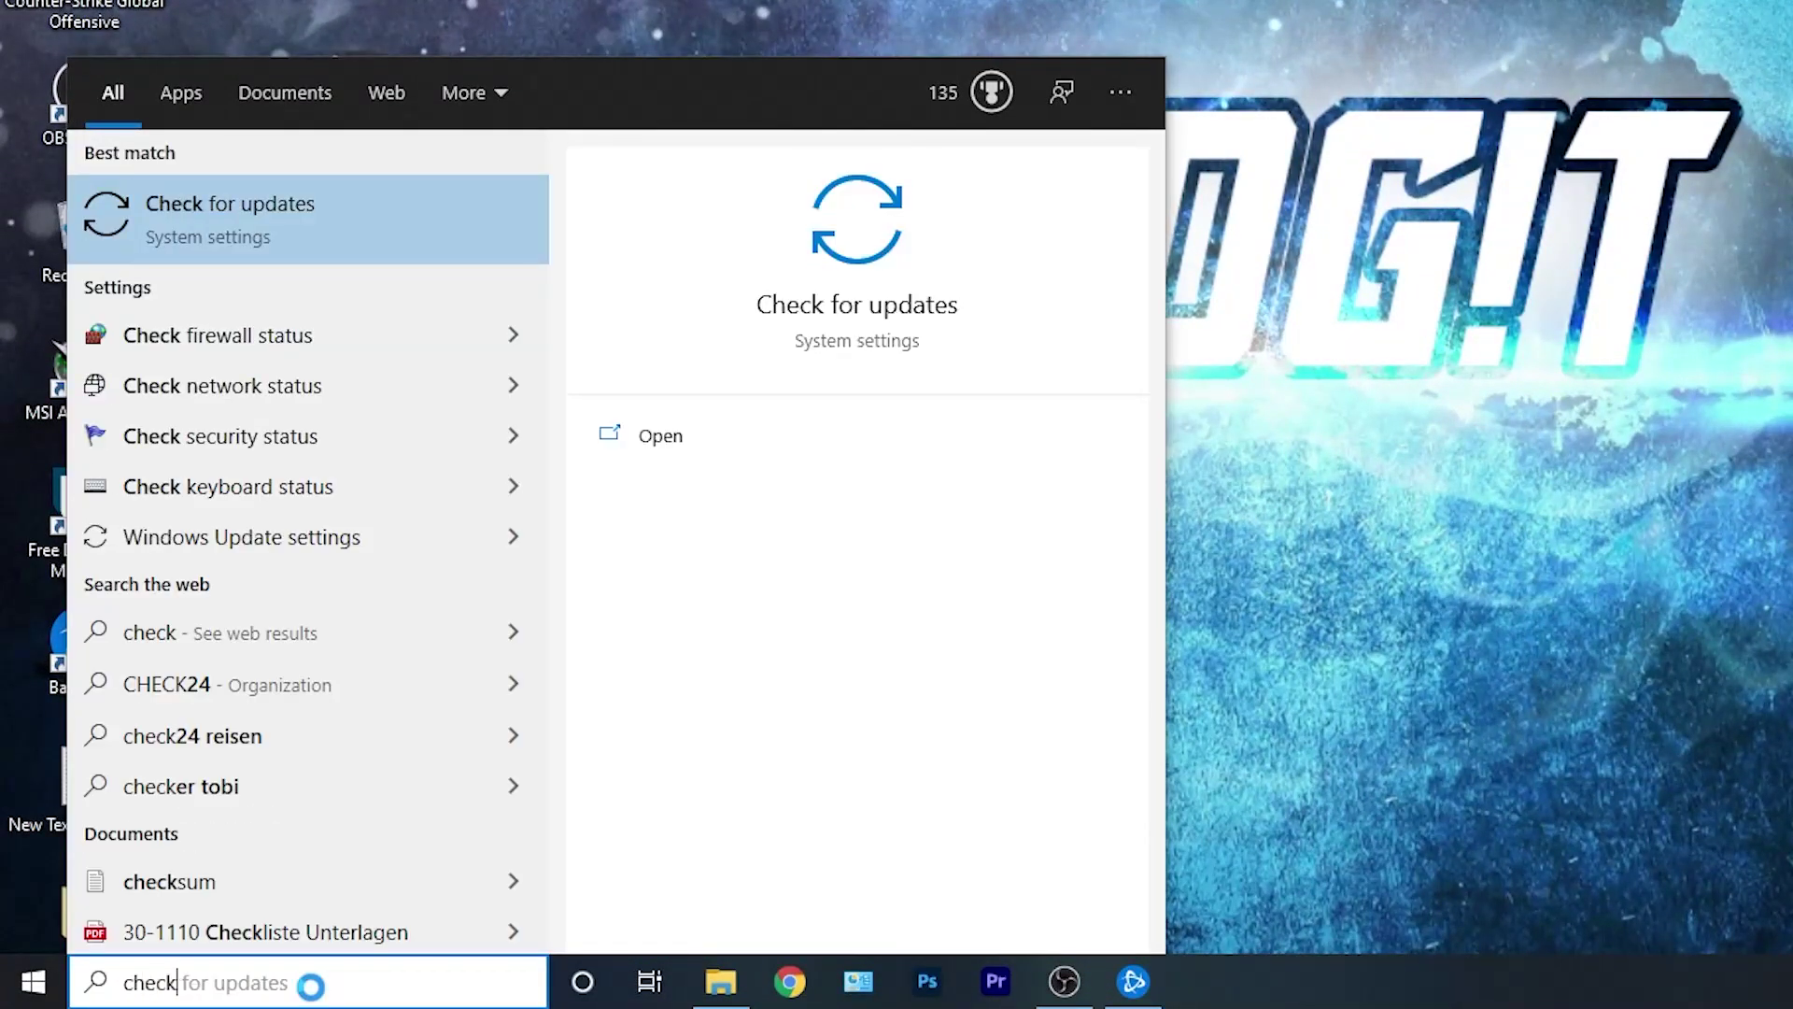
click(264, 232)
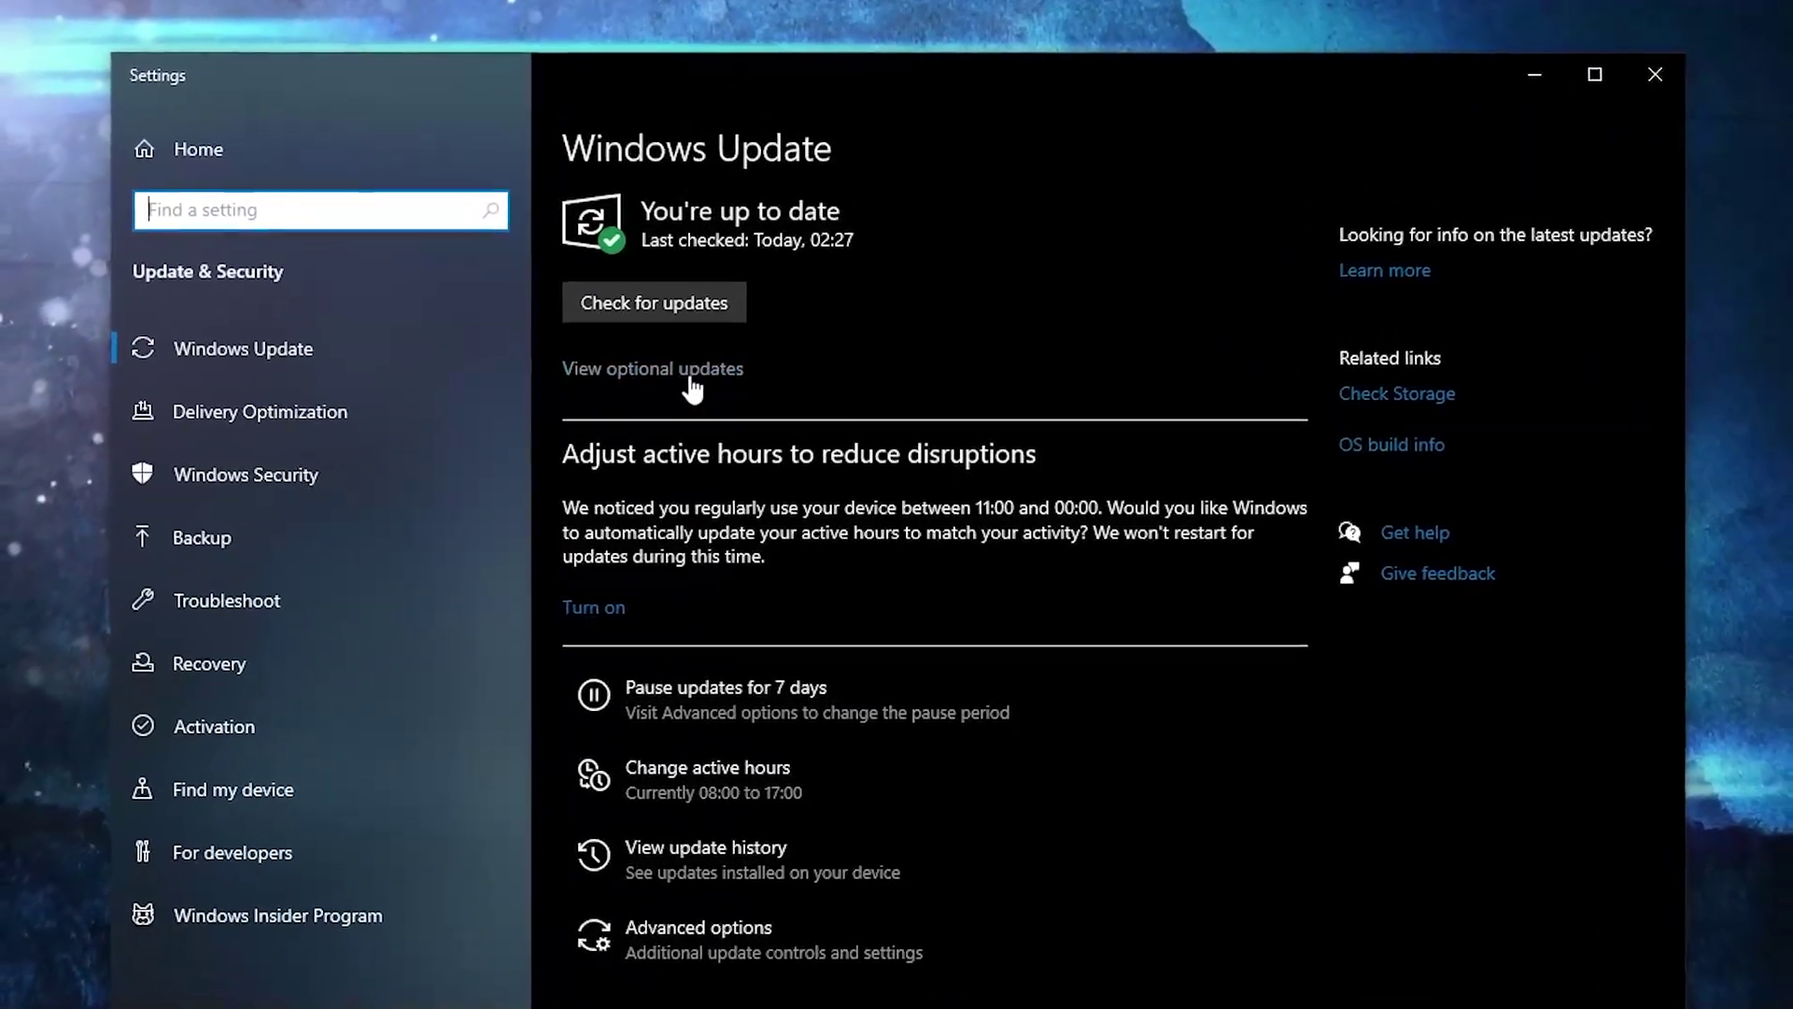
click(673, 282)
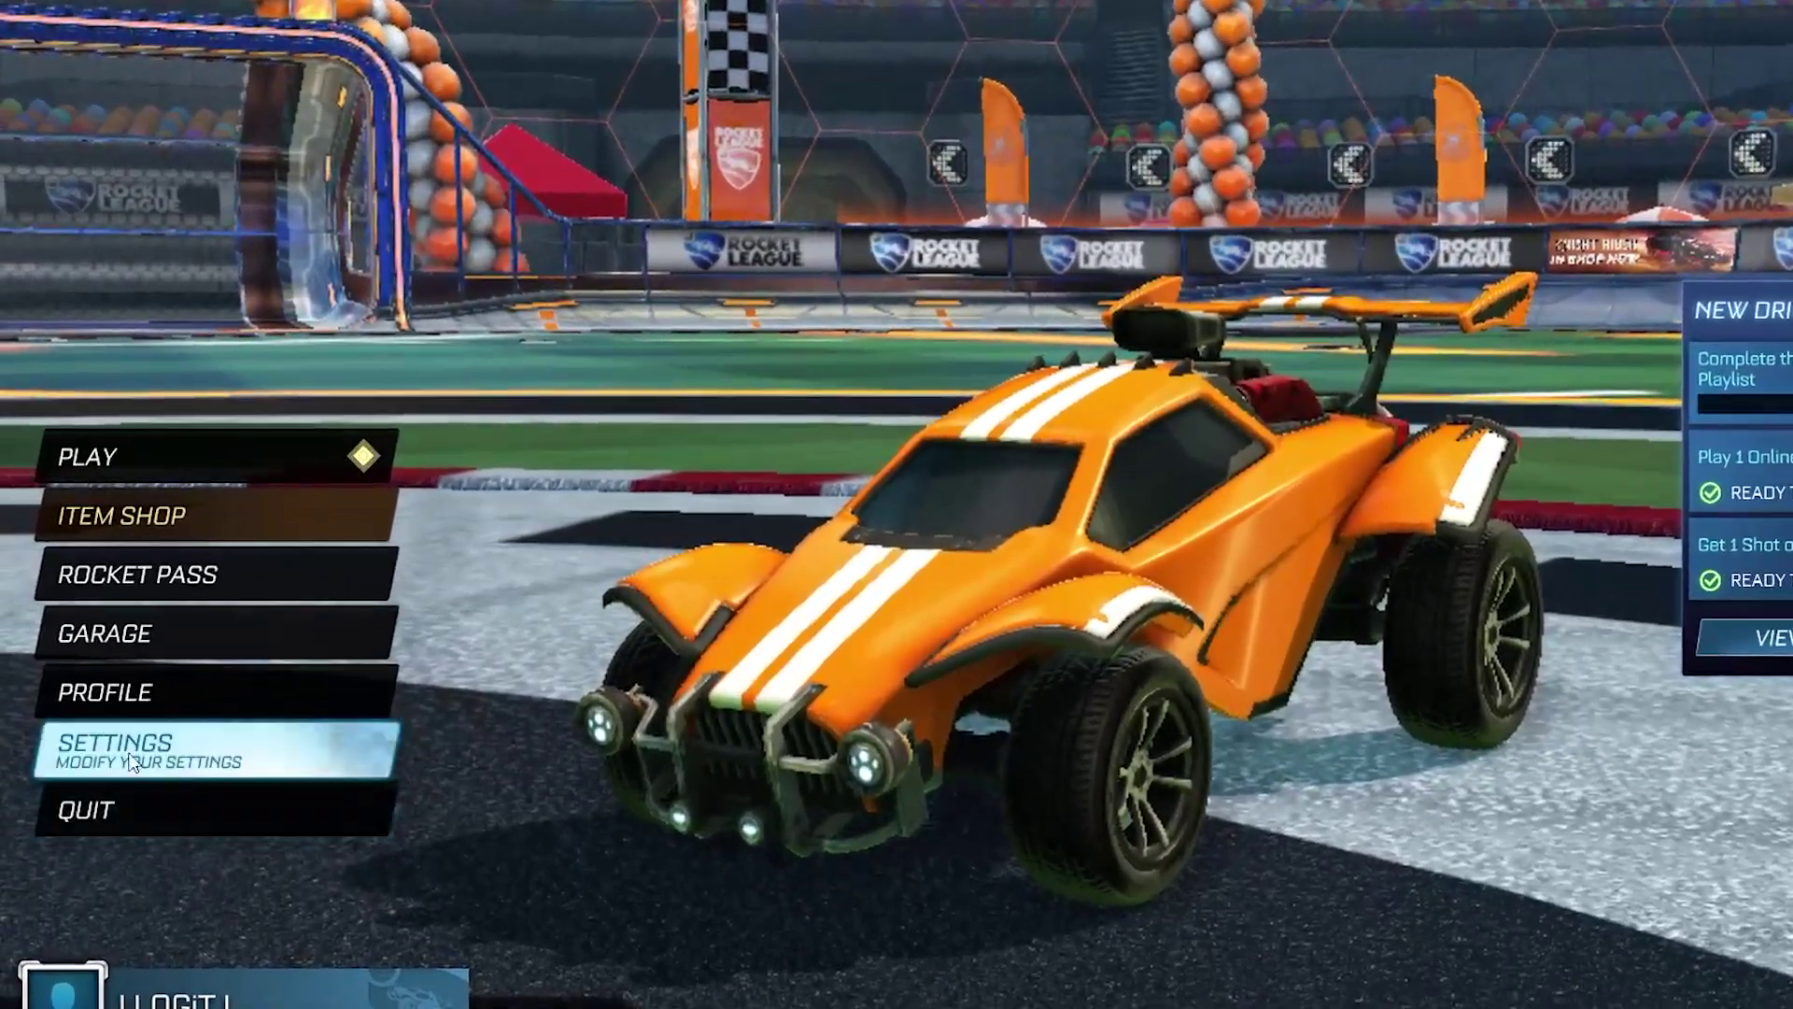
Set Client Send Rate, Server Send Rate and Bandwidth Limit to Low in Gameplay settings.
click(65, 711)
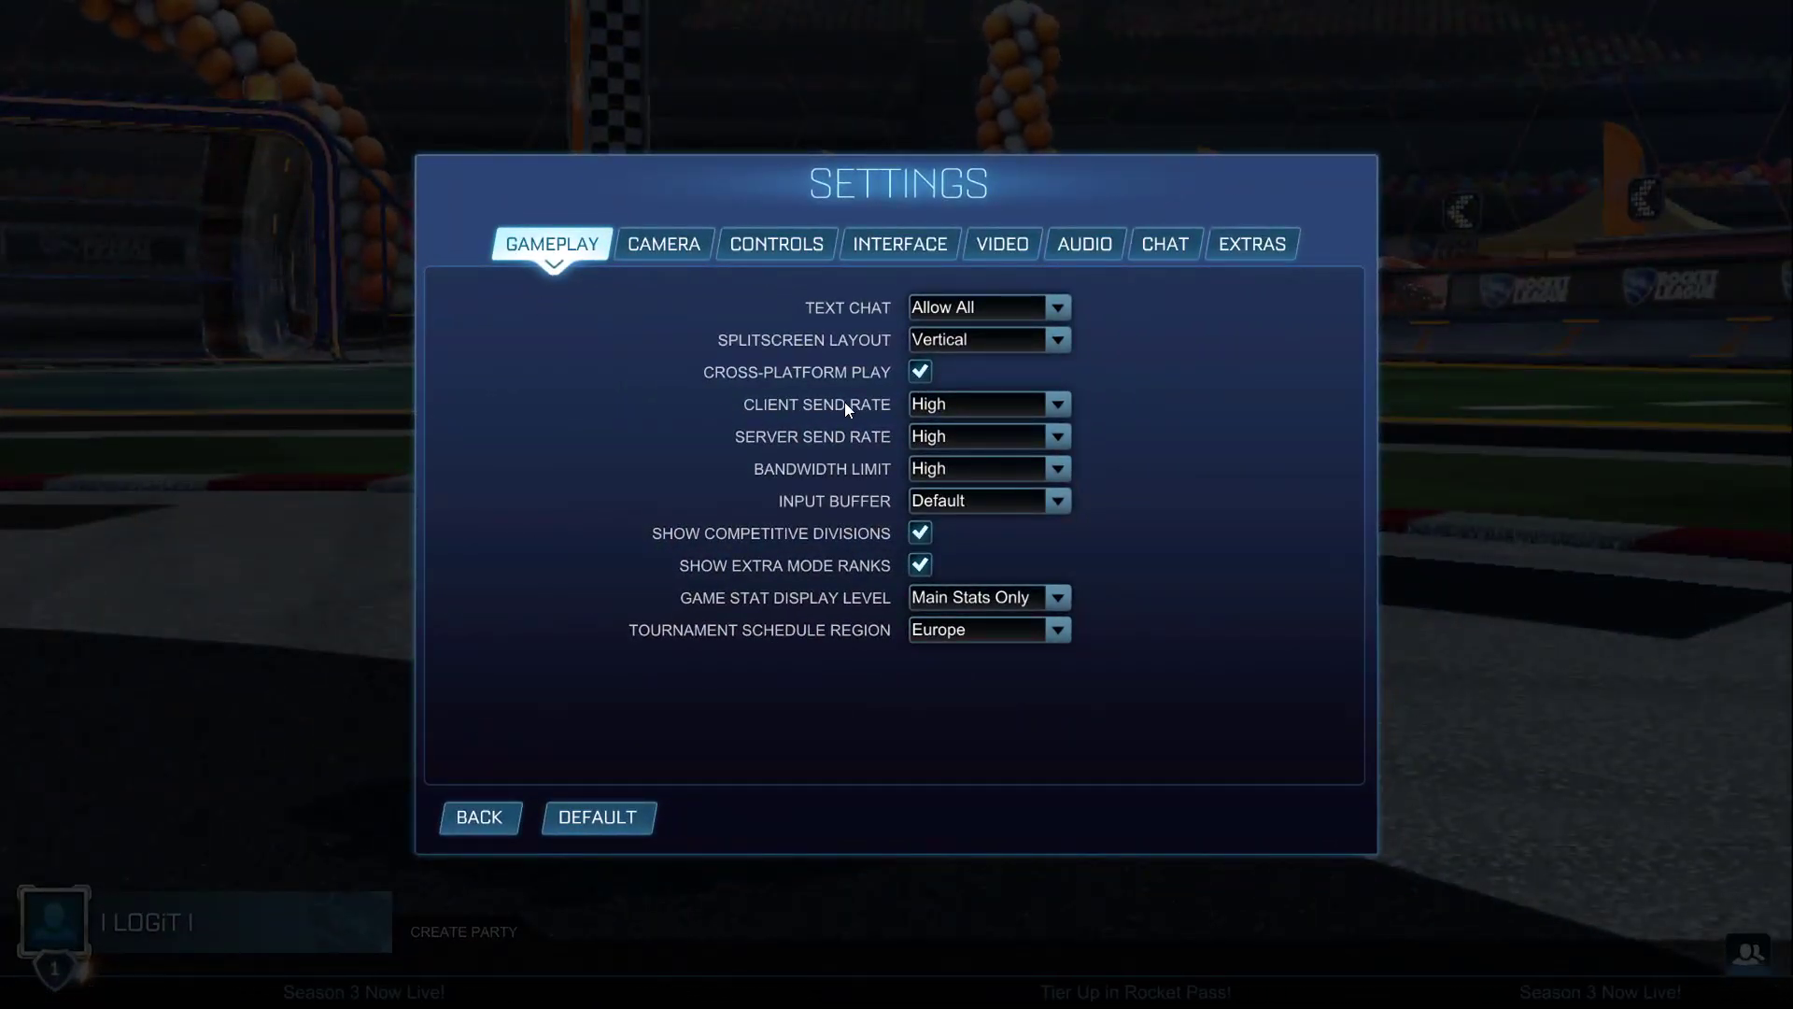
click(977, 408)
click(973, 432)
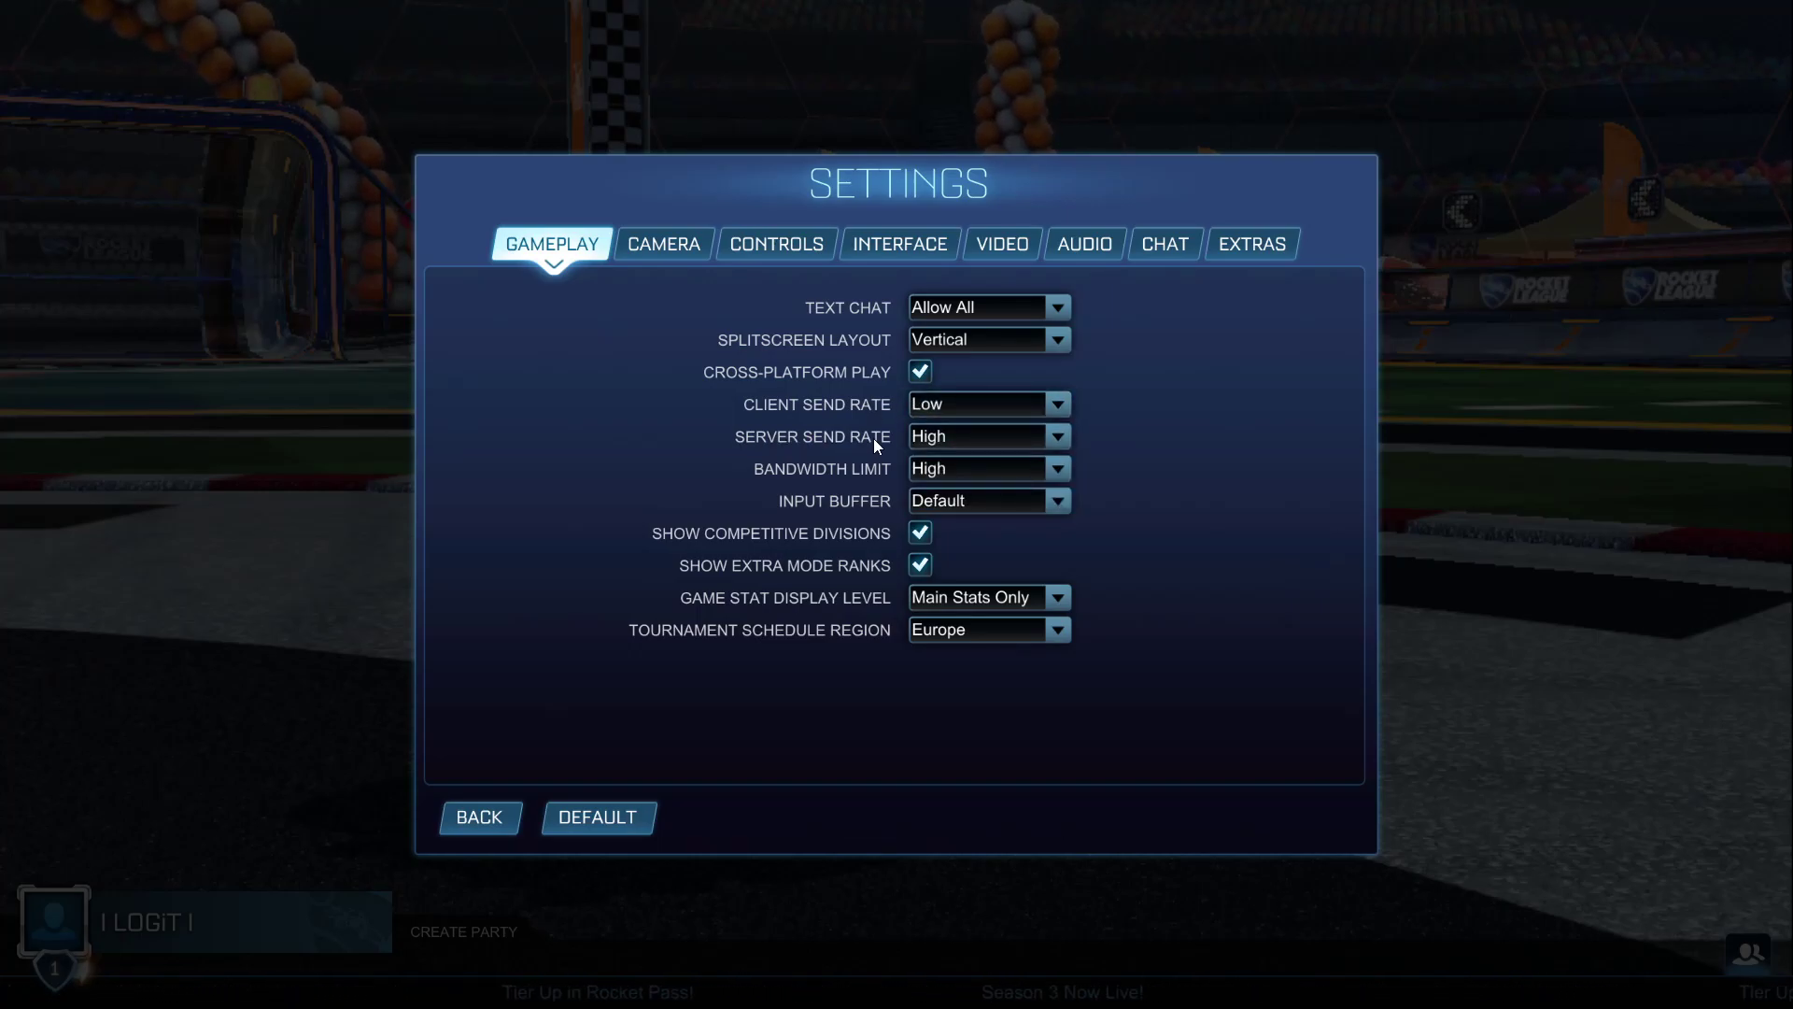
click(932, 439)
click(948, 467)
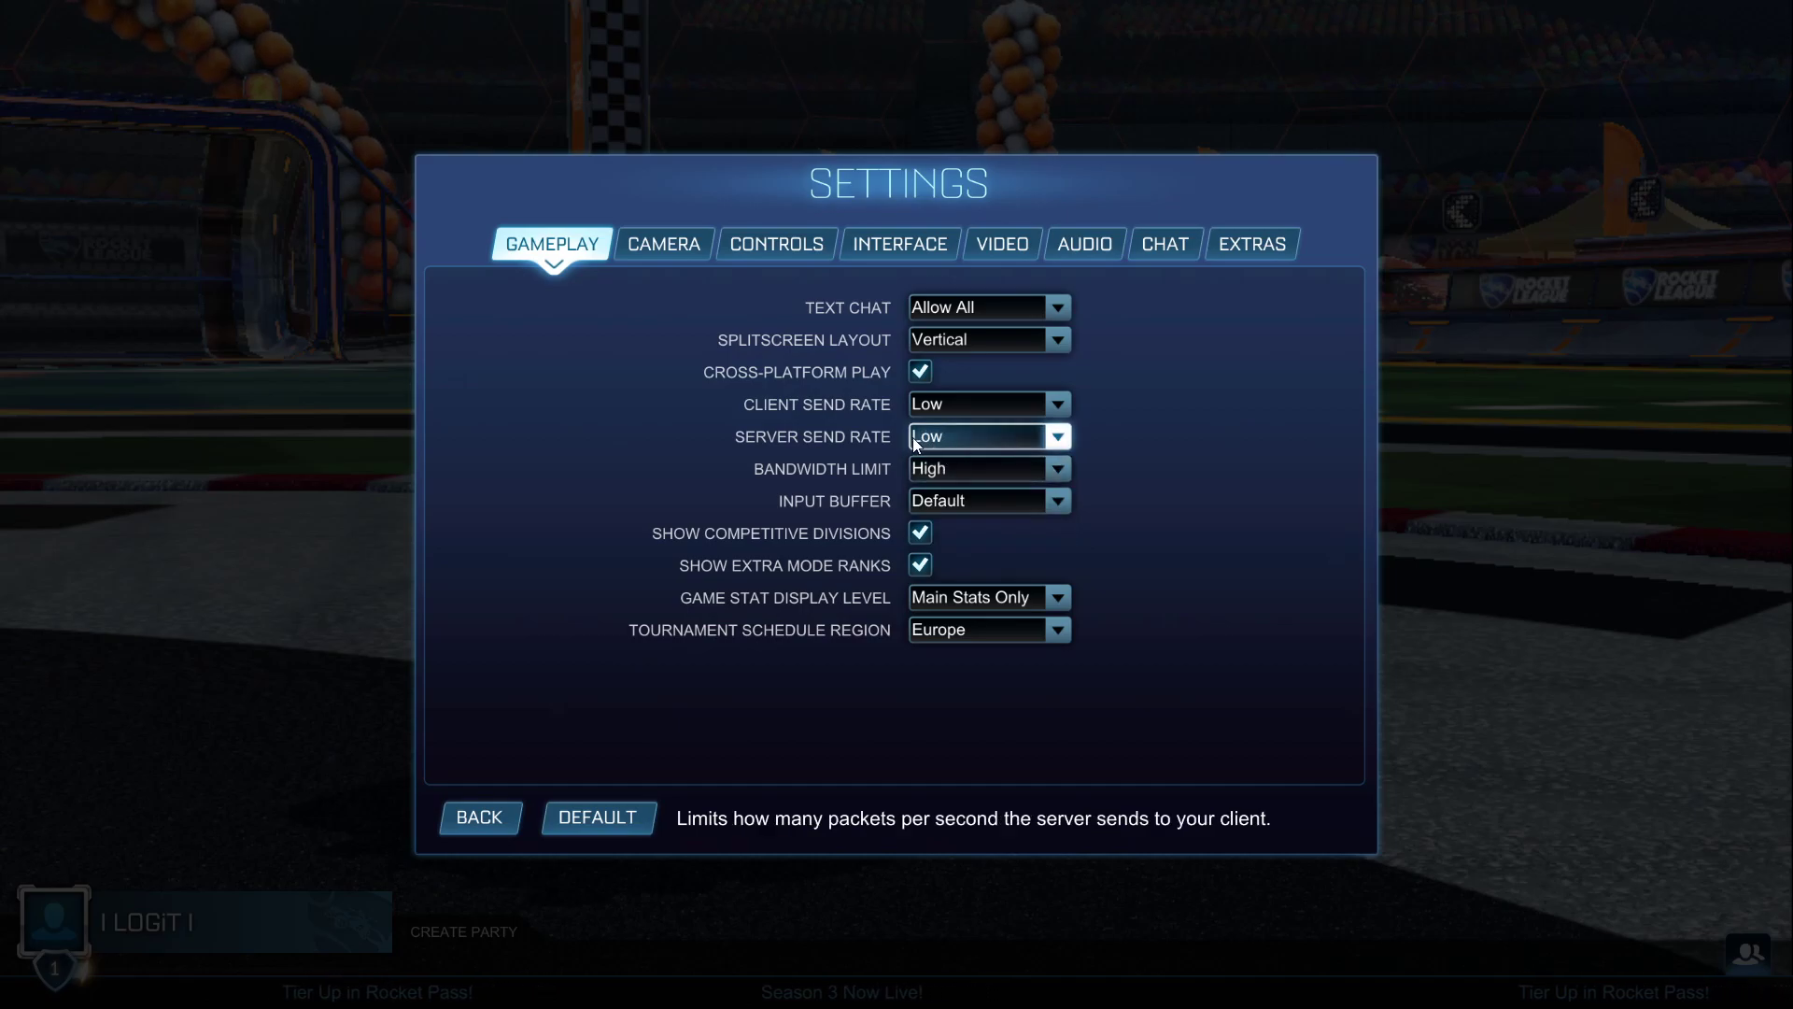
click(947, 469)
click(949, 497)
click(1005, 251)
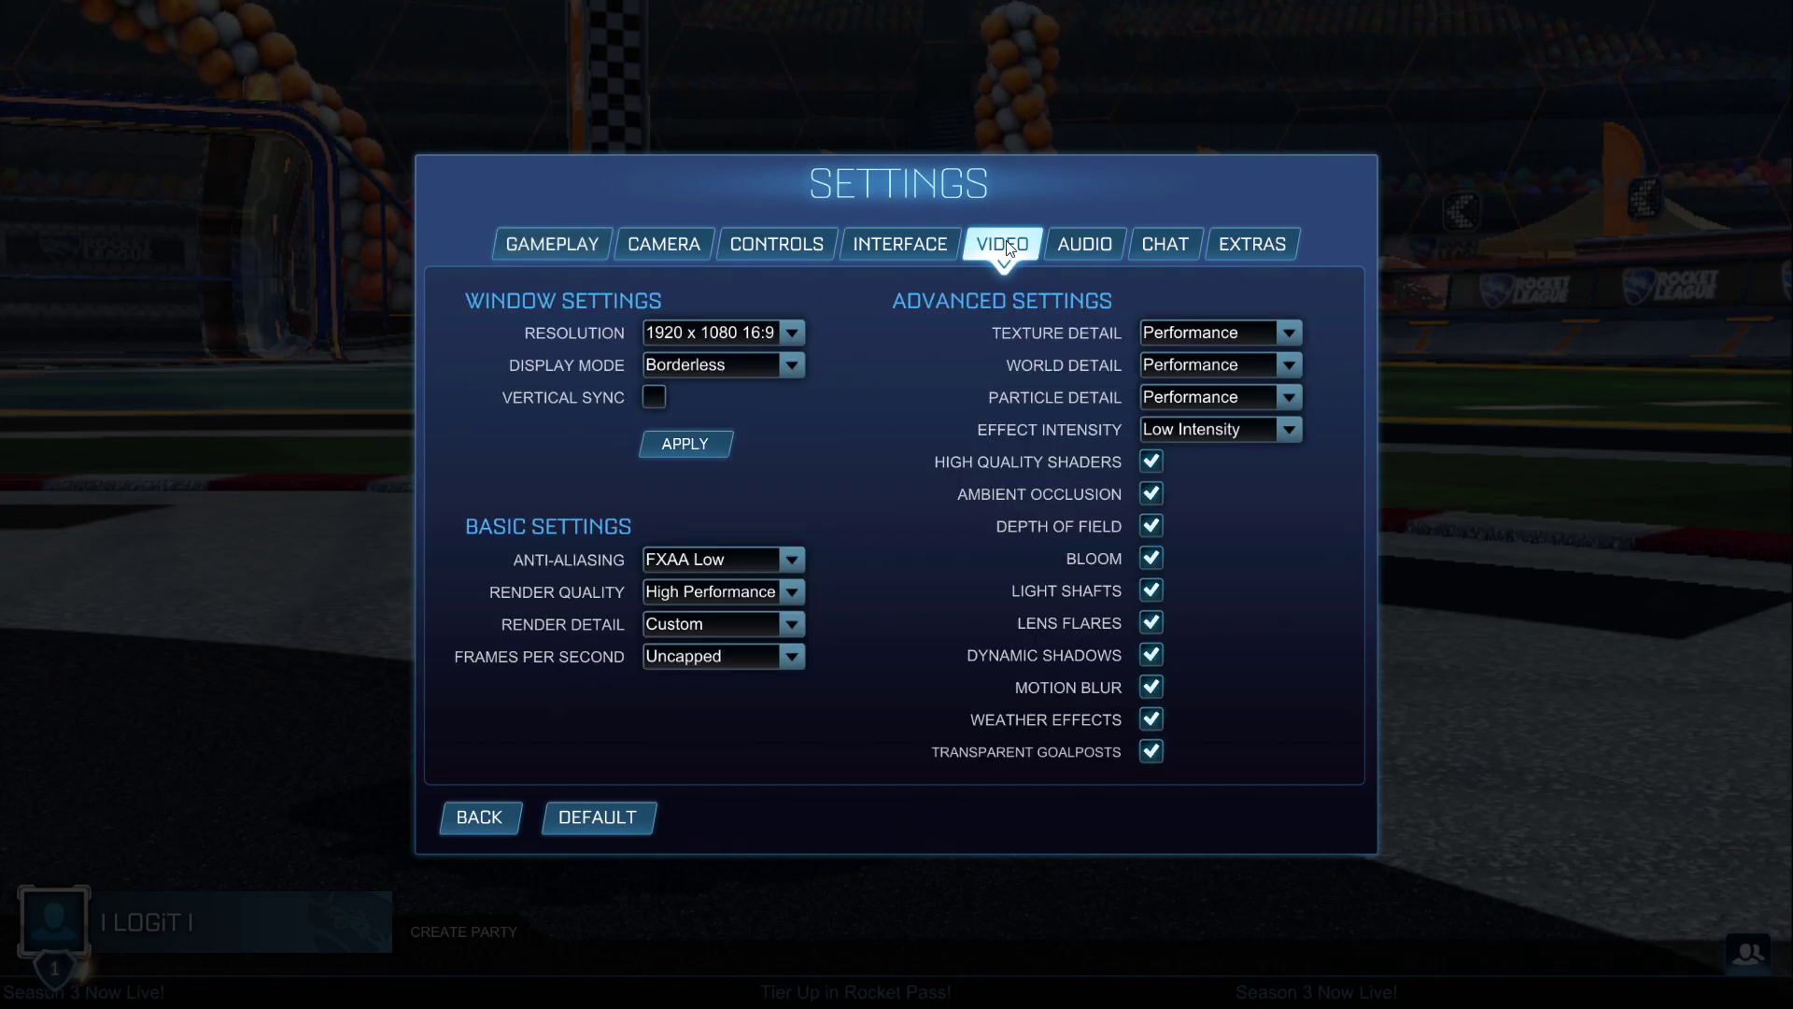
Keep resolution 1920 x 1080, set Display Mode to Fullscreen, and leave V-Sync off.
click(715, 336)
click(702, 348)
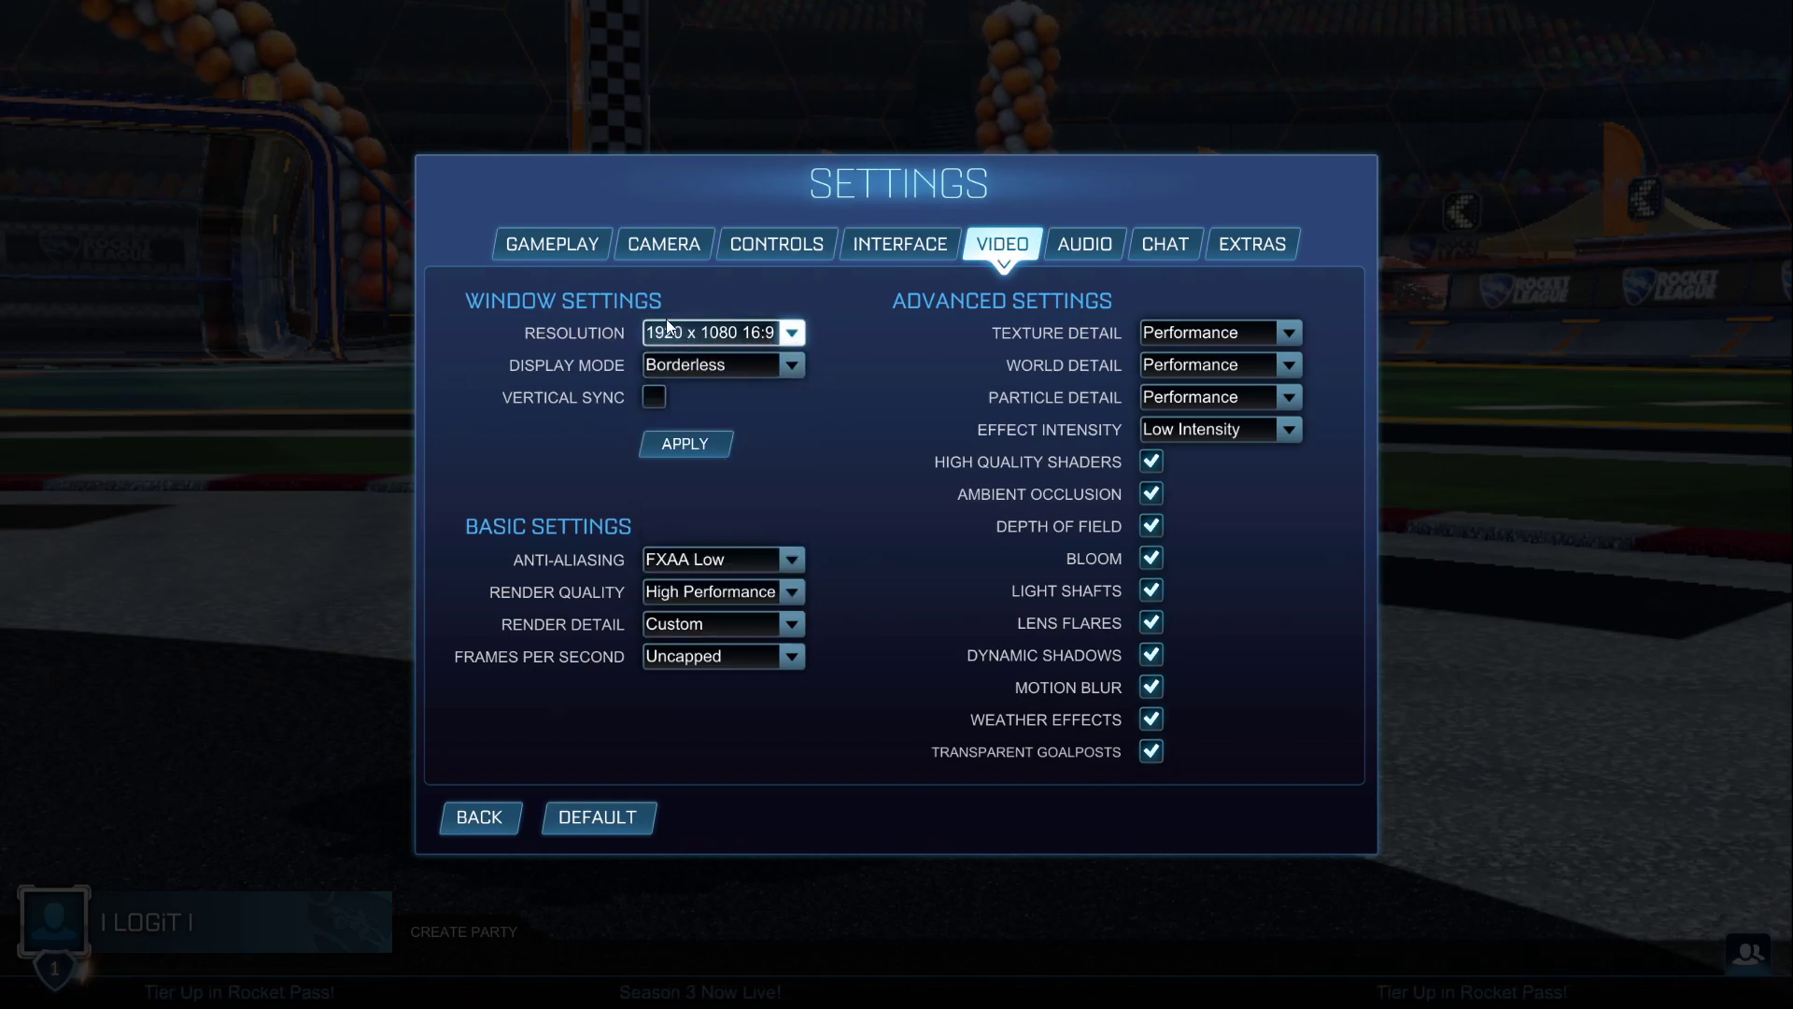
click(673, 368)
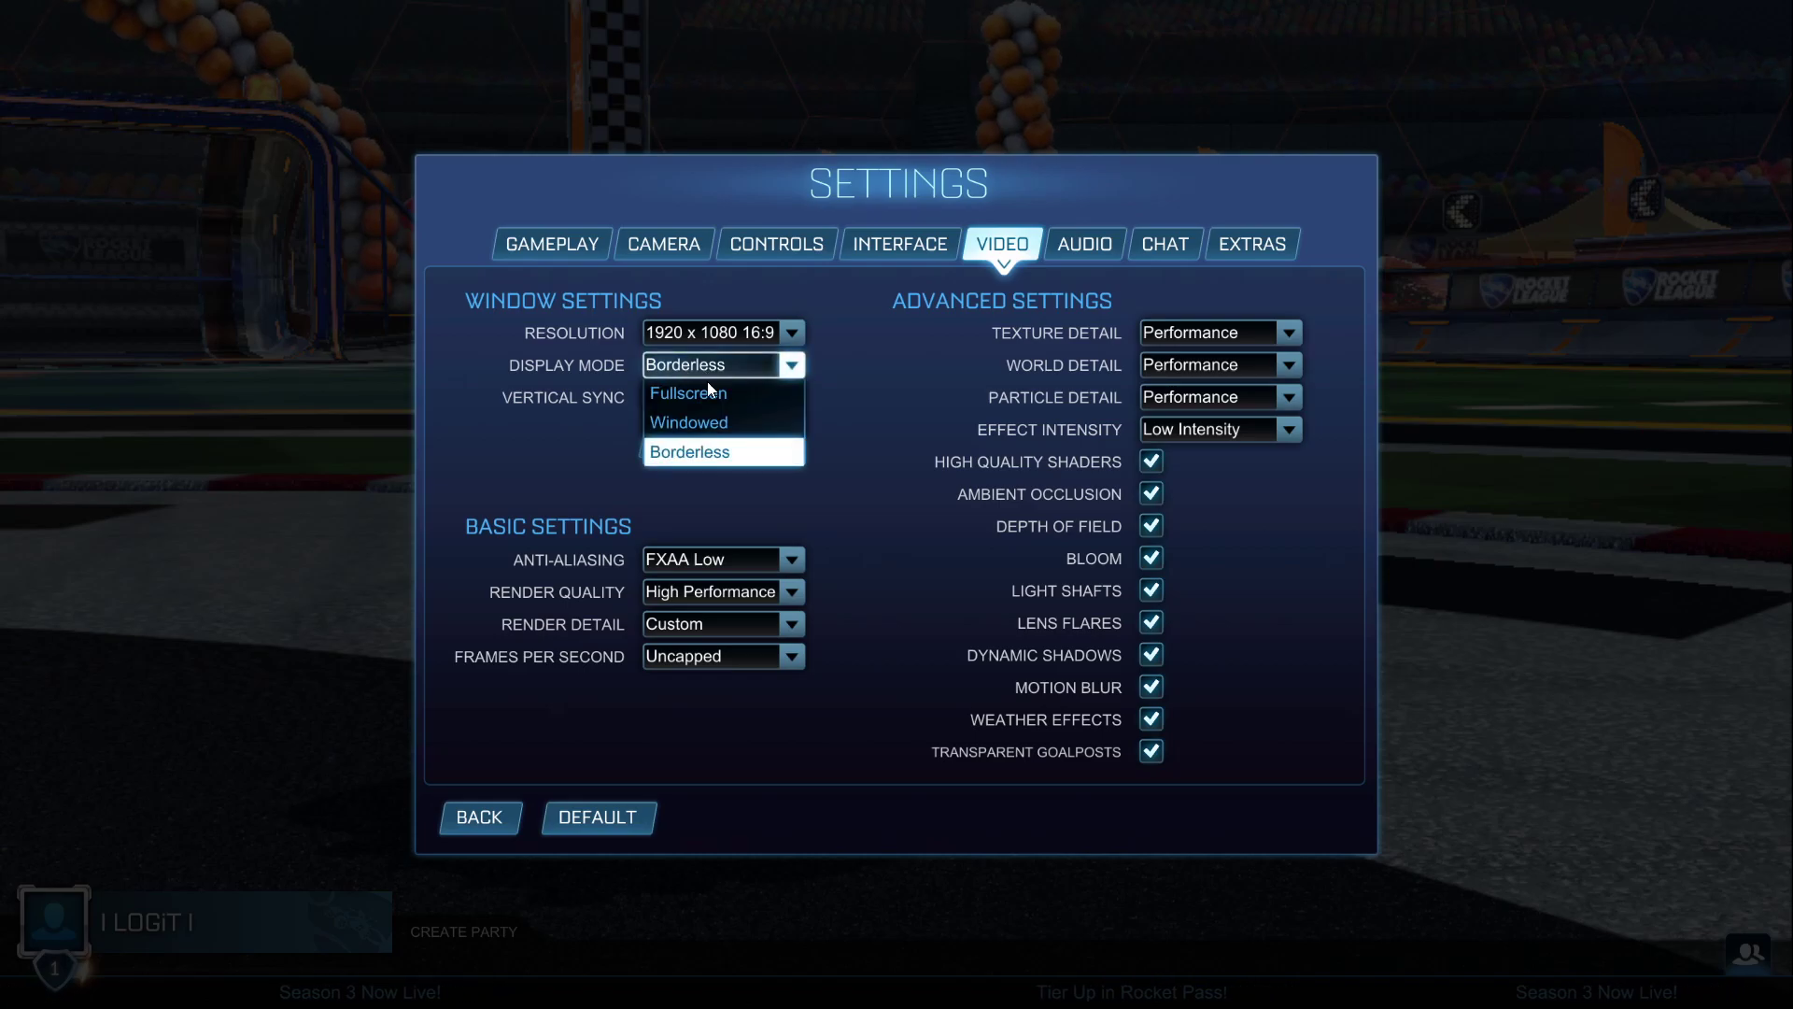
click(708, 397)
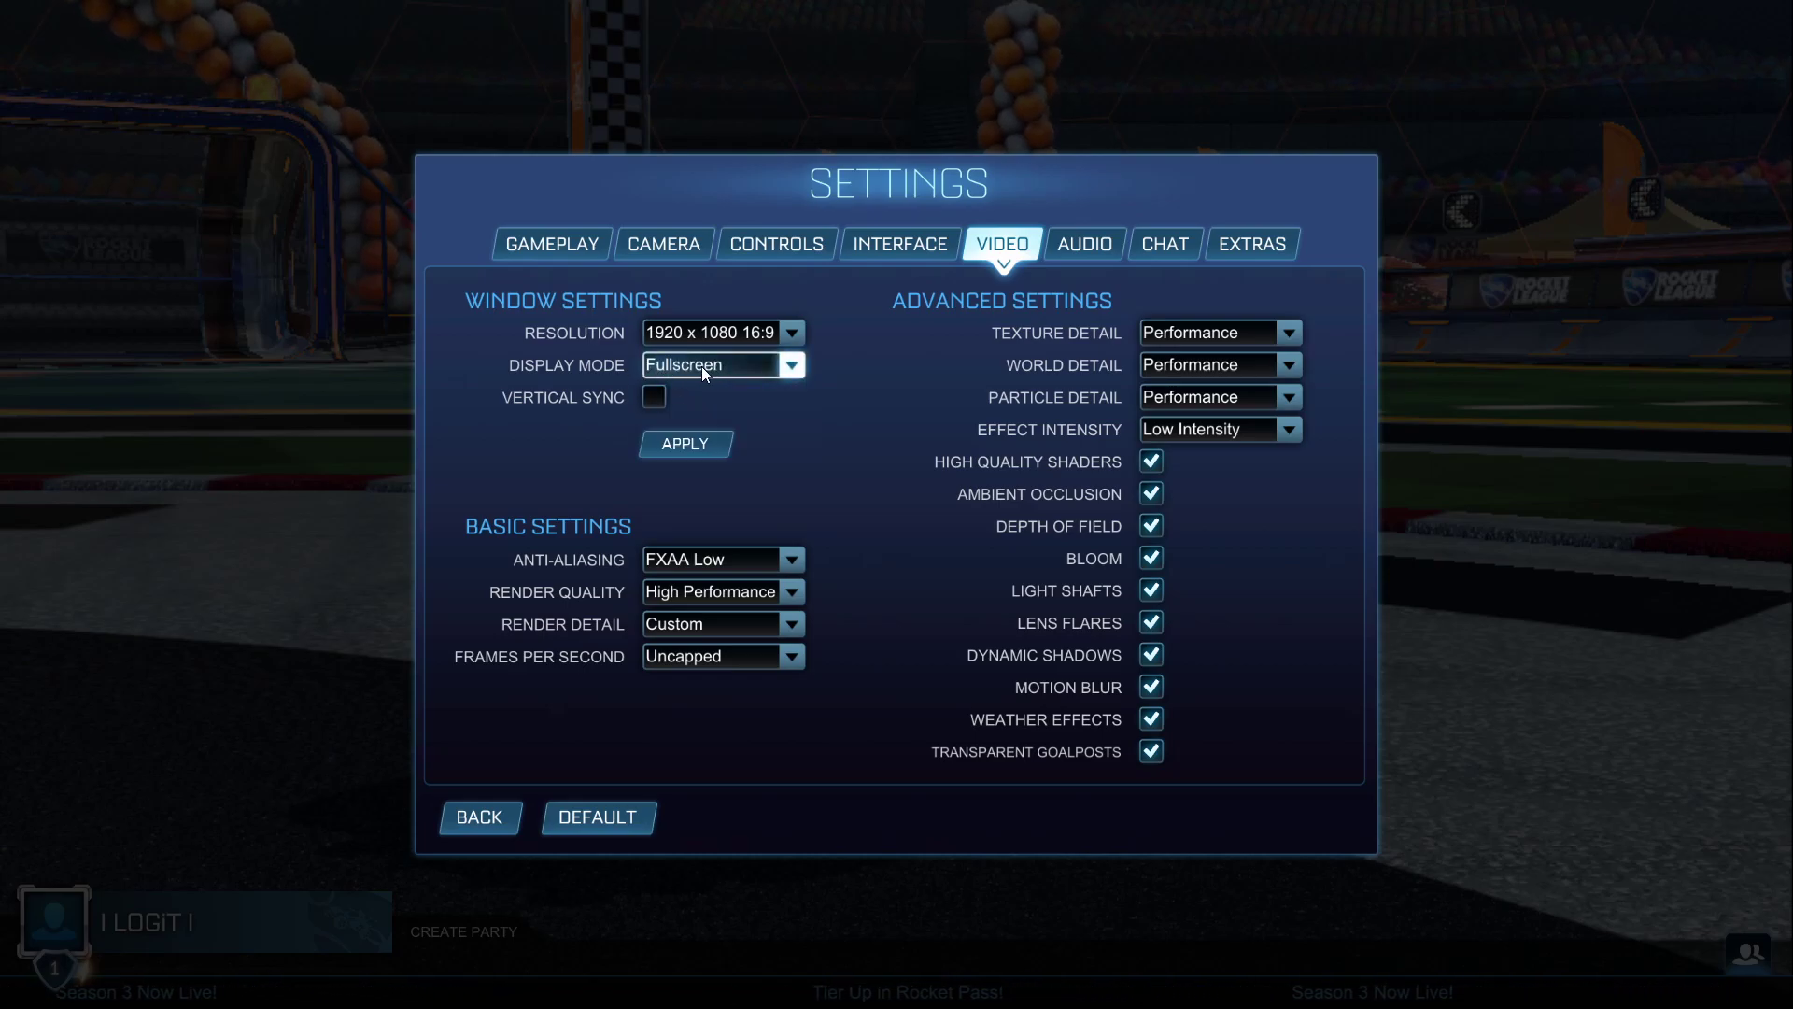
click(655, 397)
click(654, 396)
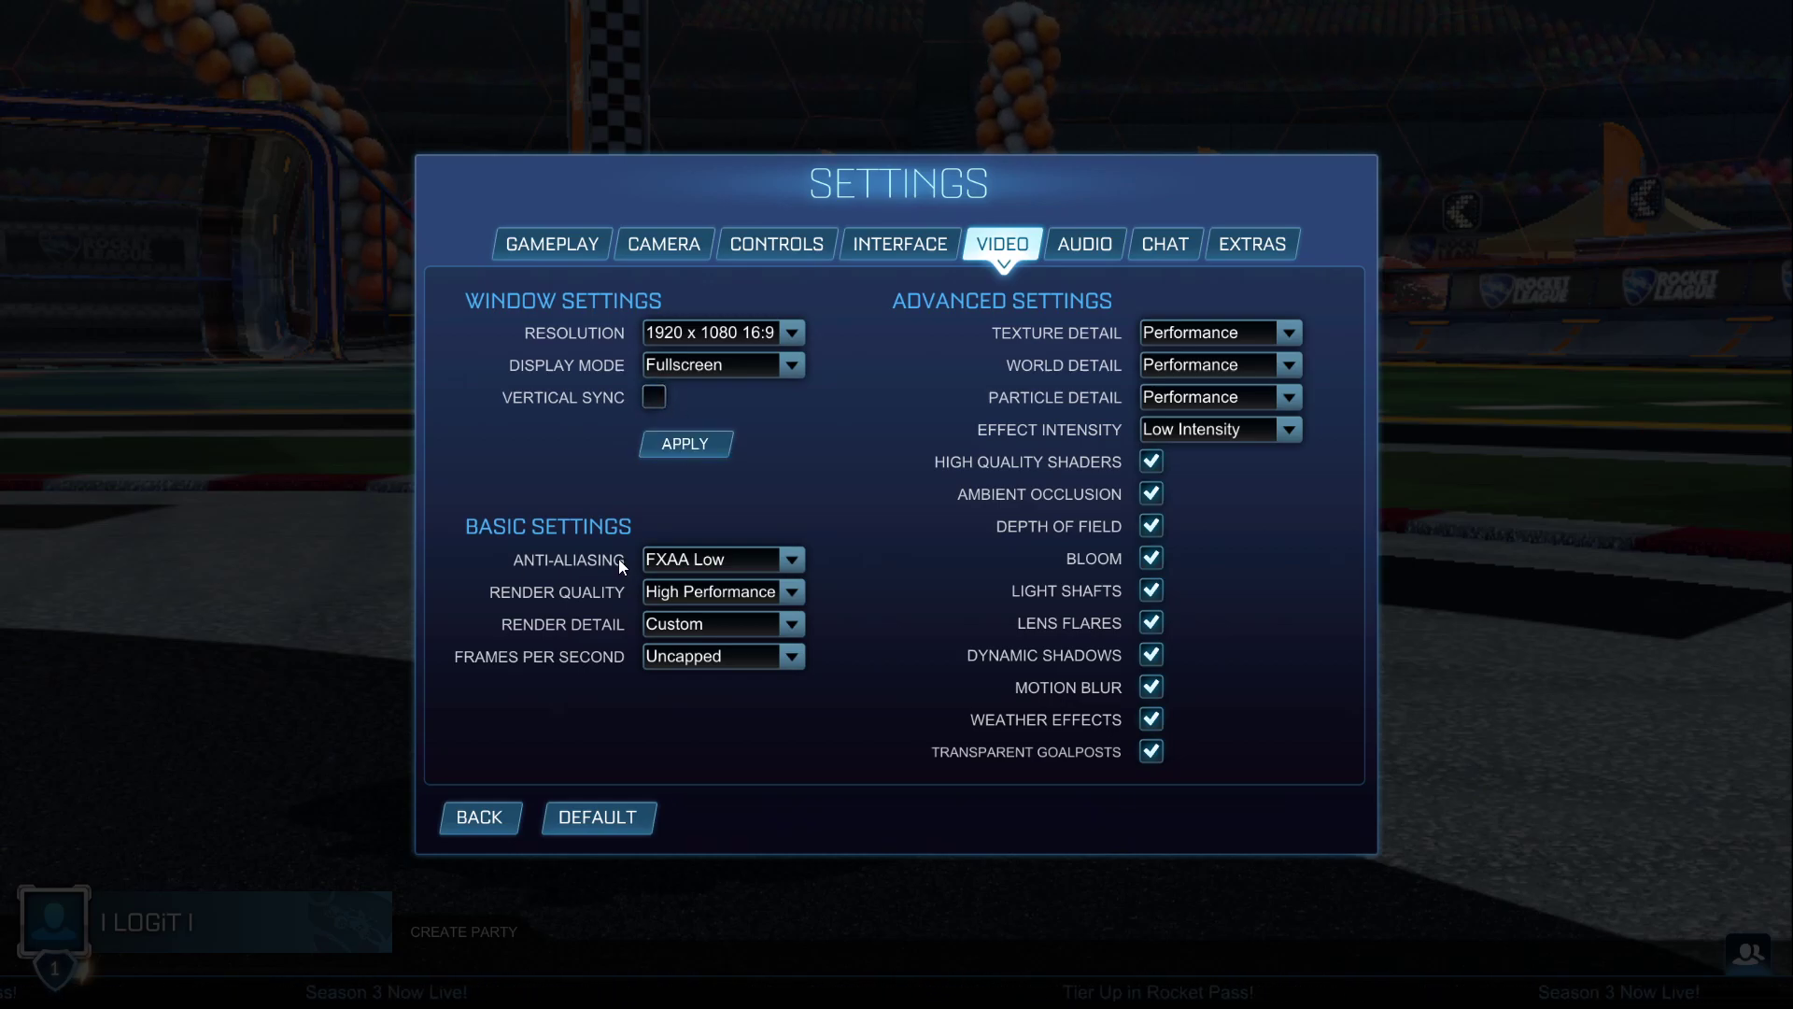
Keep FXAA Low, High Performance render quality, Uncapped FPS, and set Render Detail to Performance.
click(711, 559)
click(716, 617)
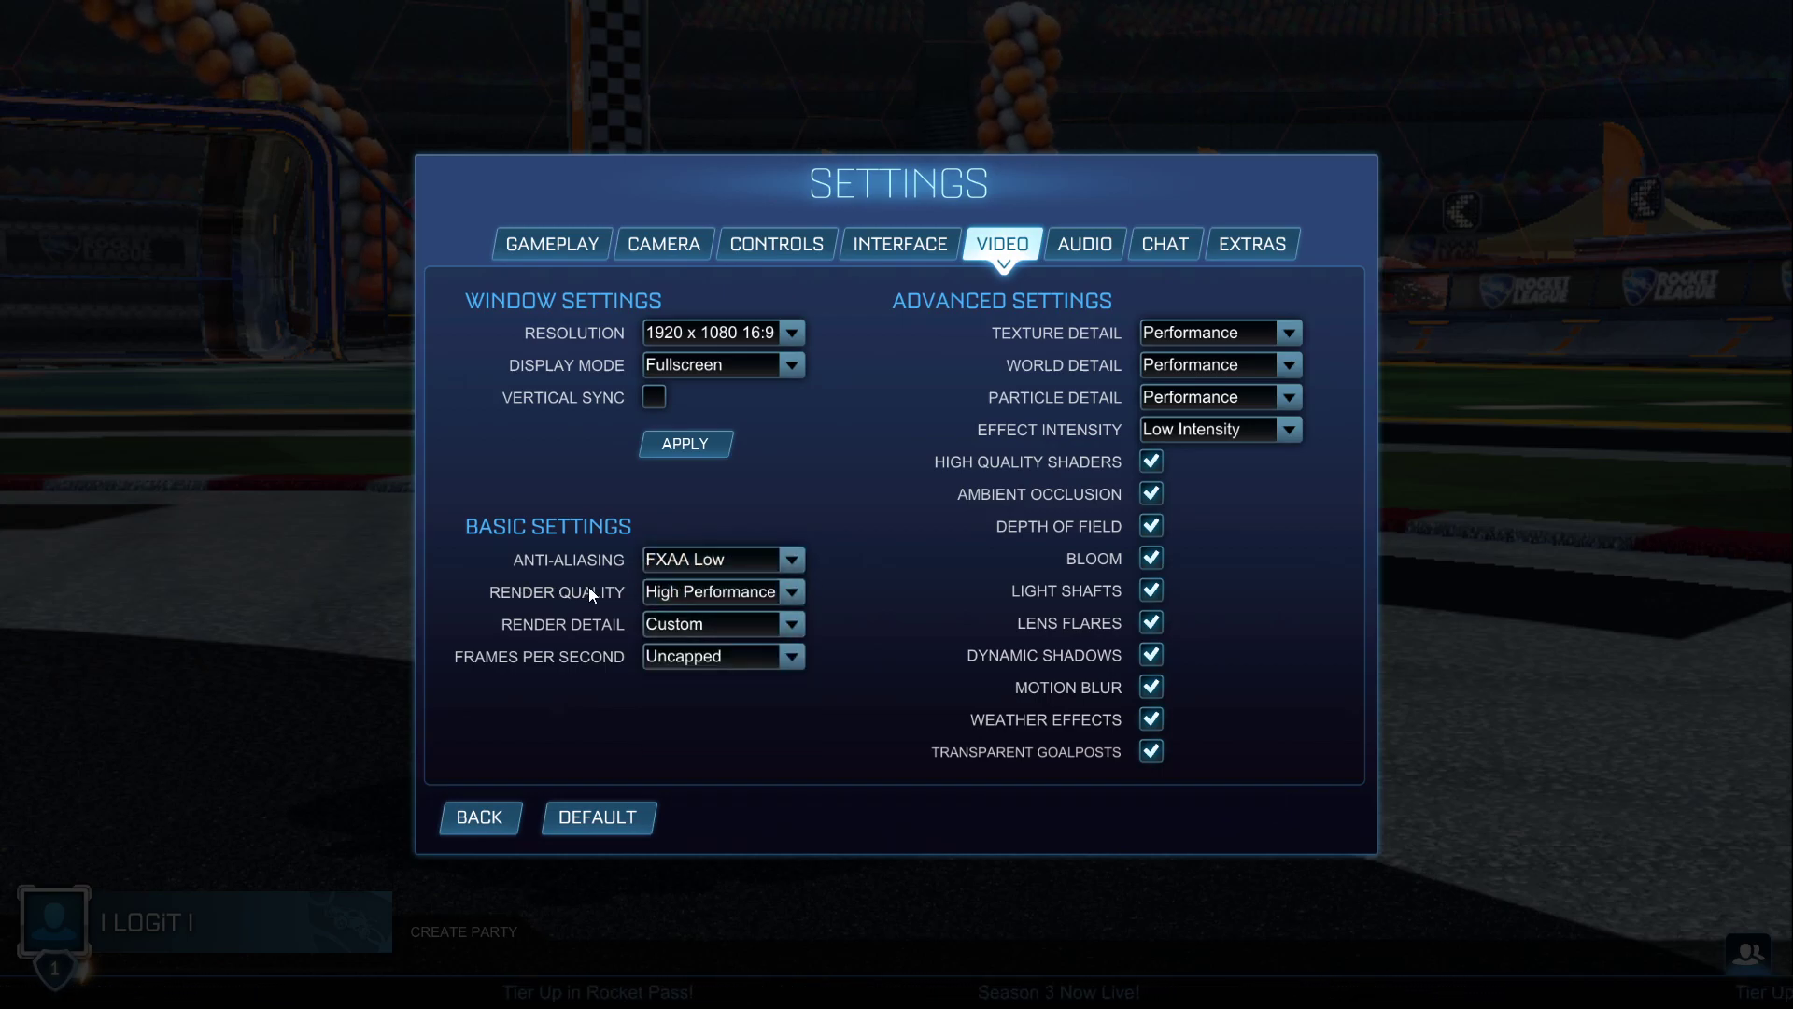
click(700, 592)
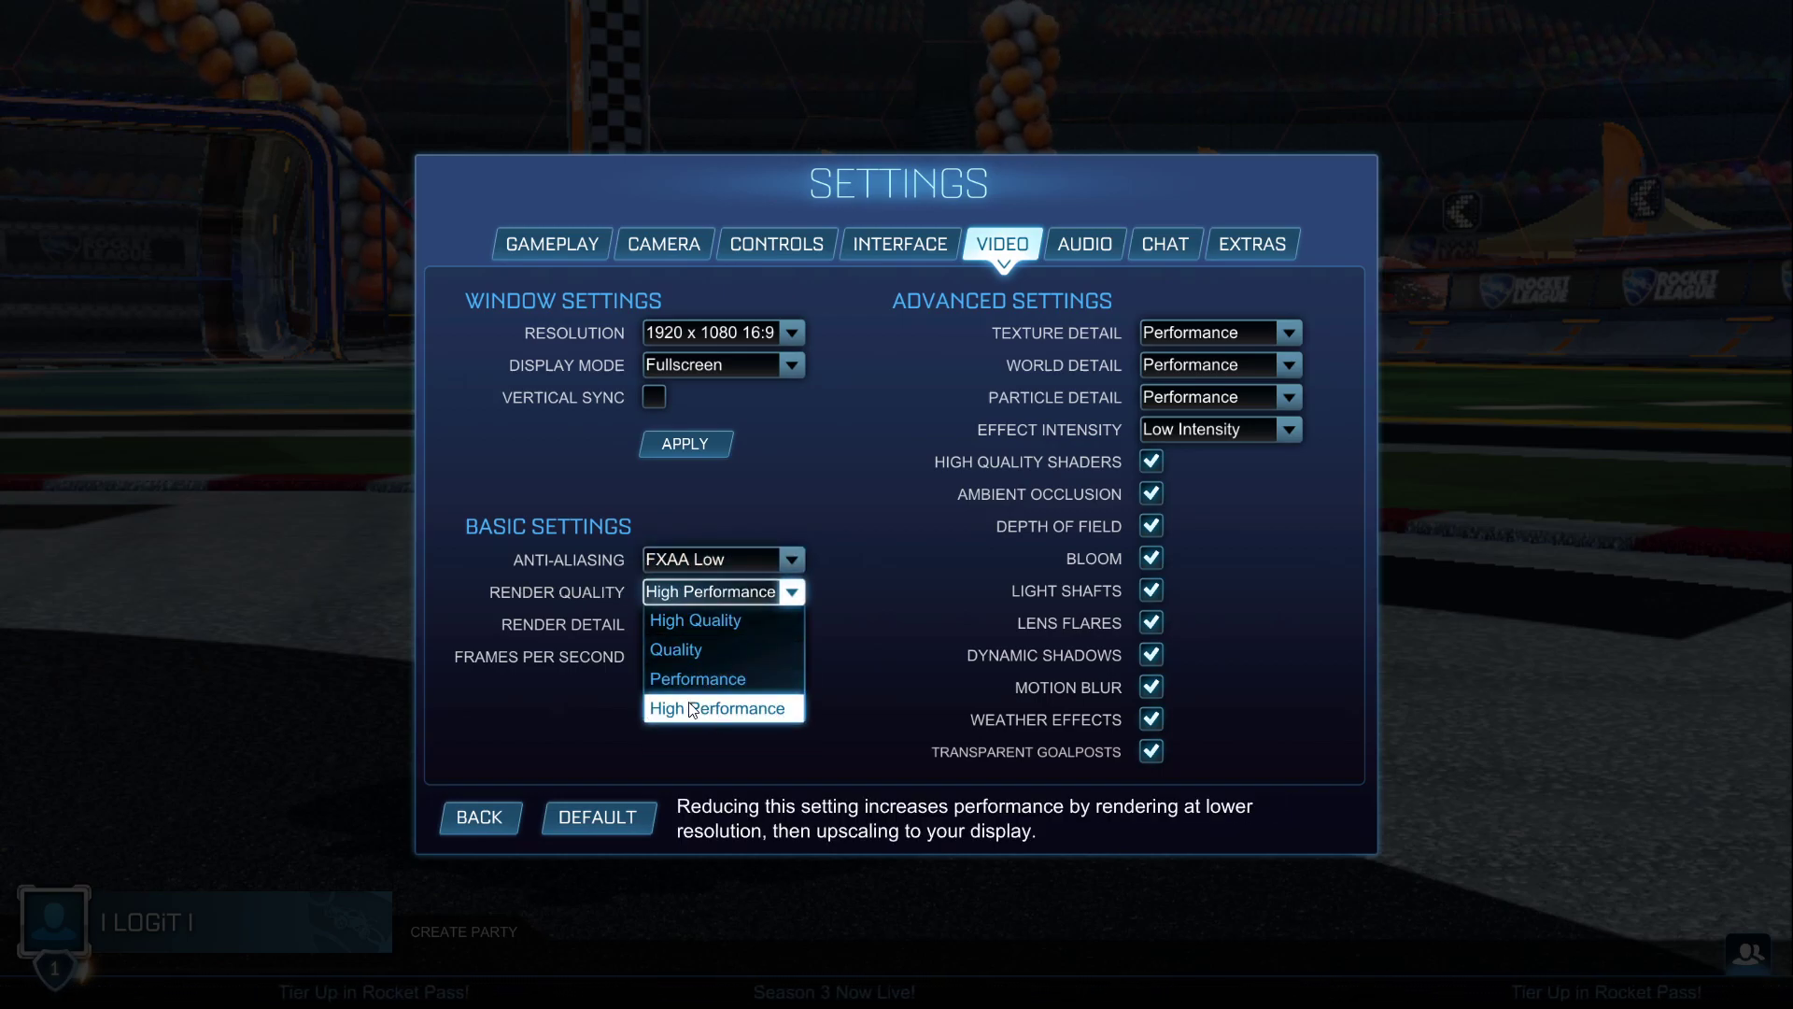
click(725, 702)
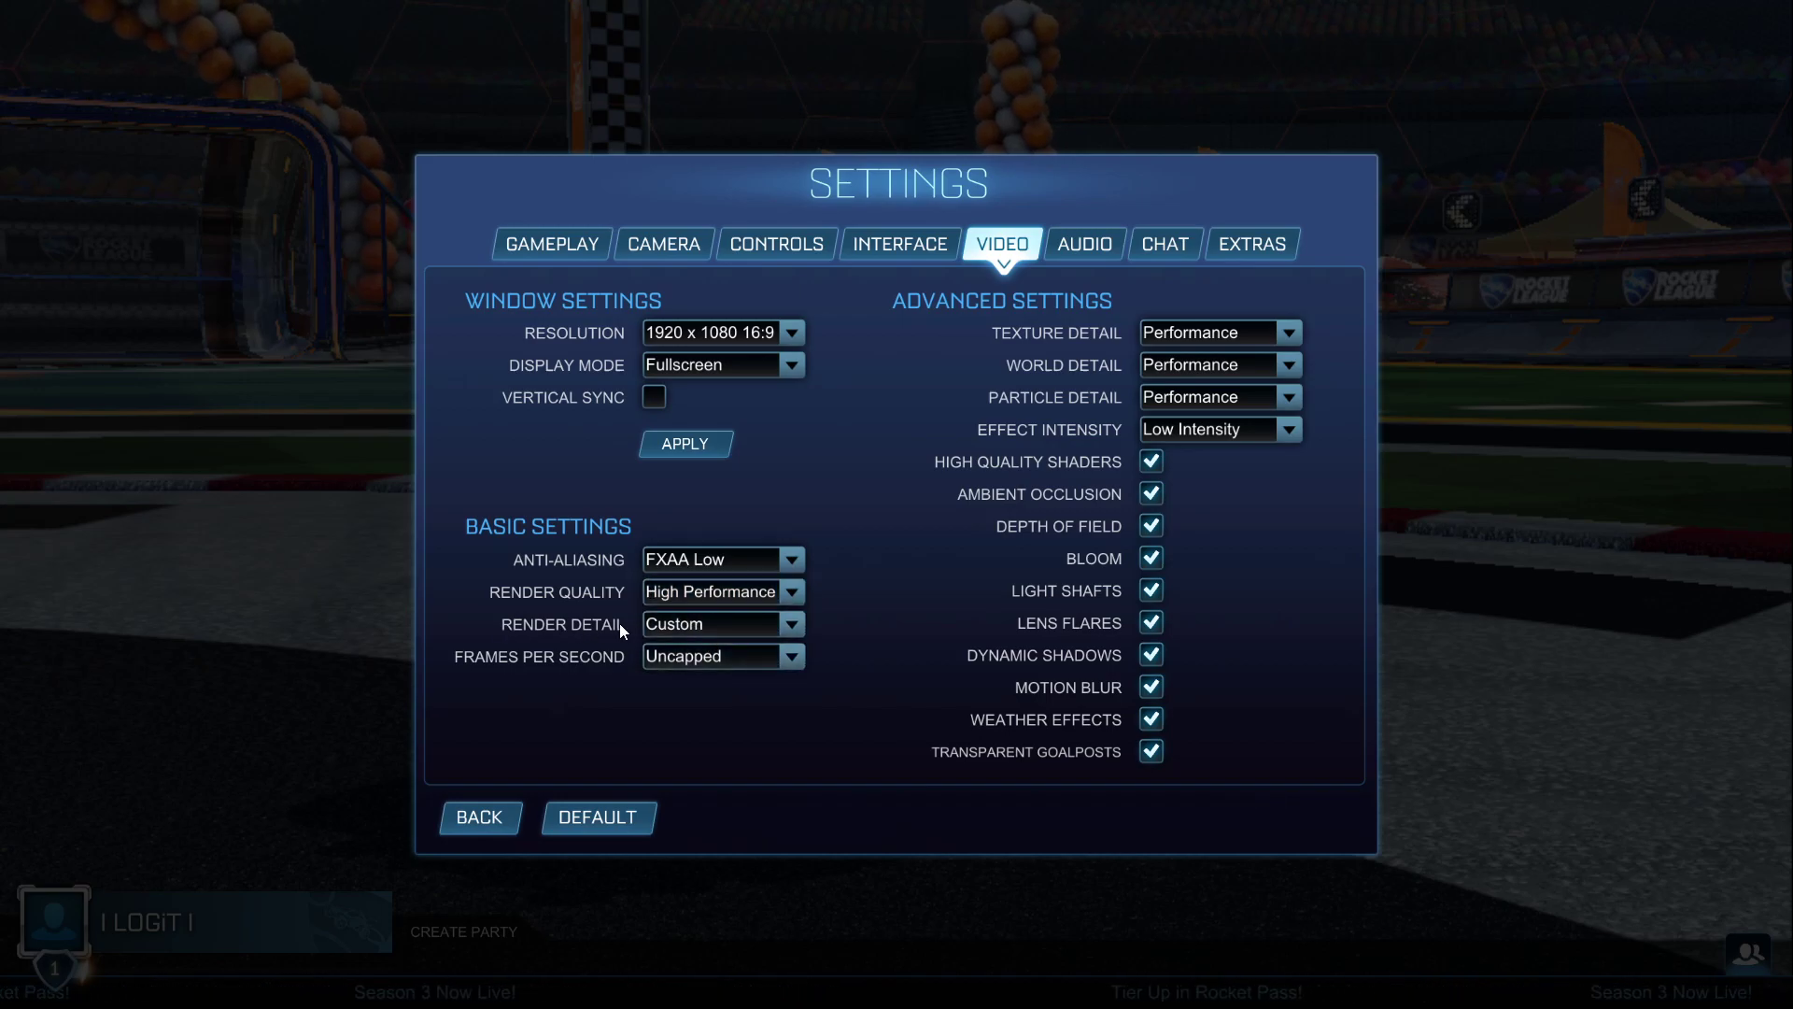
click(687, 624)
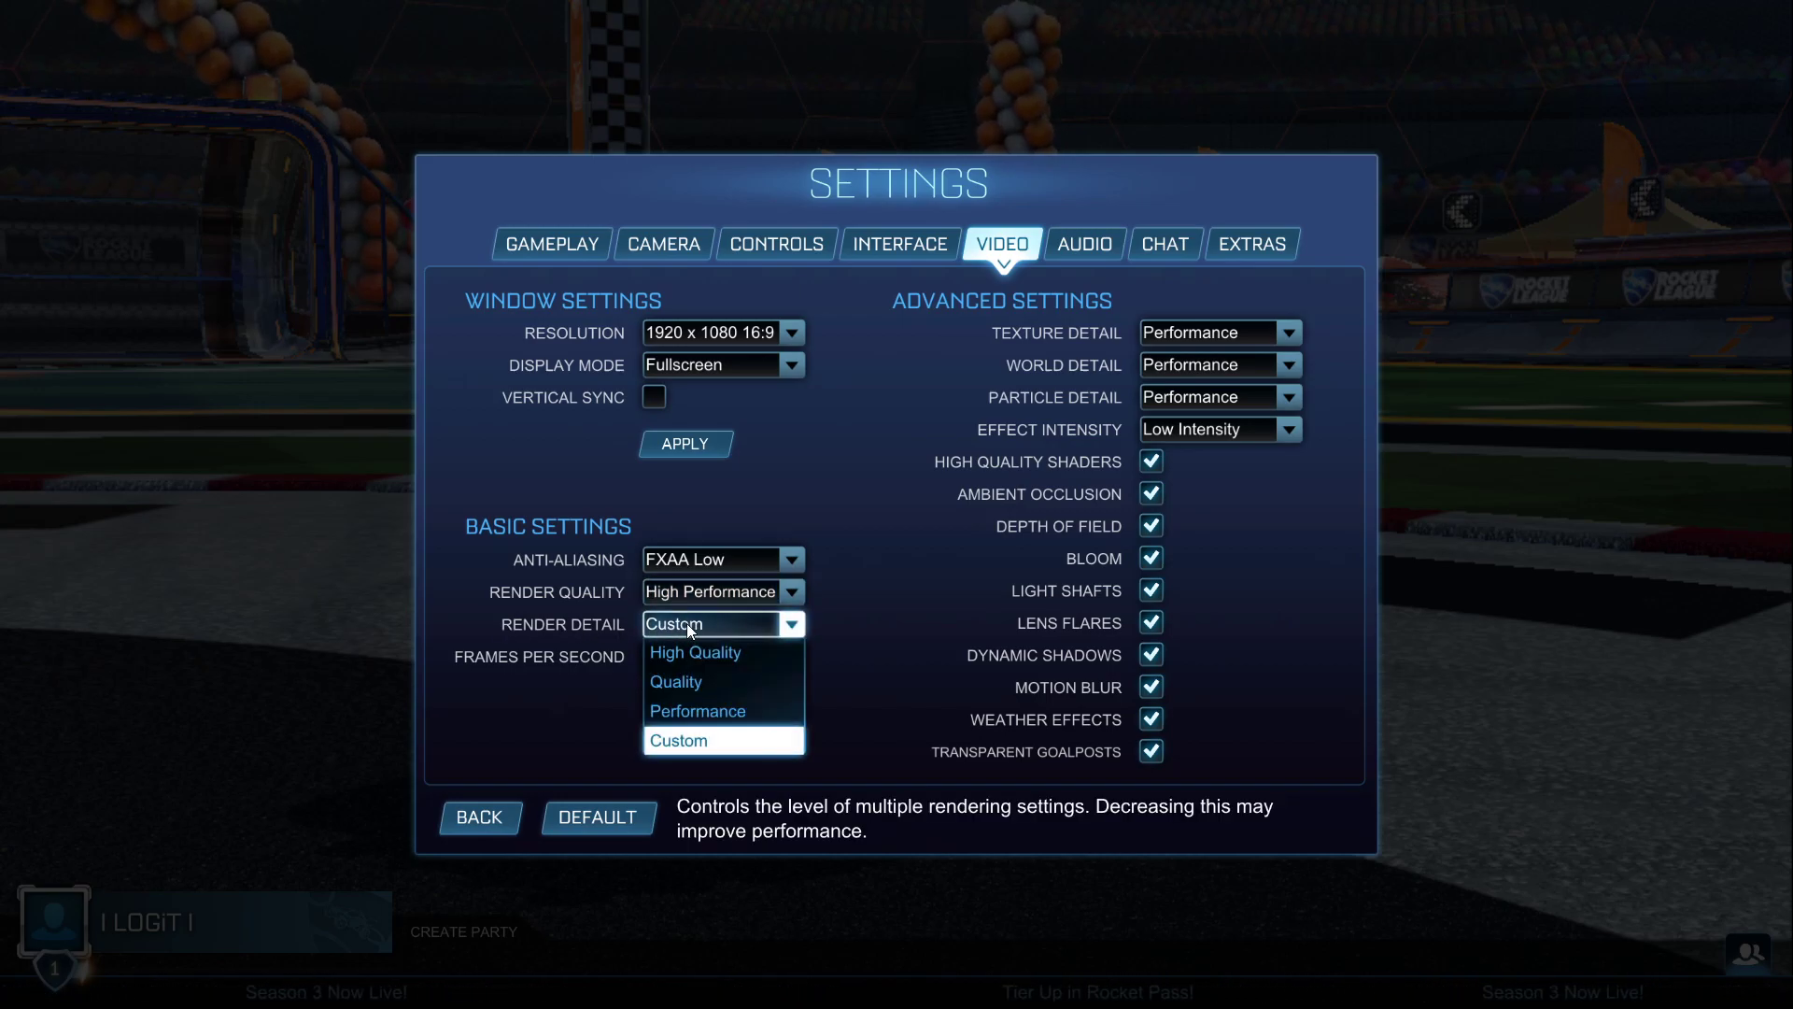
click(697, 710)
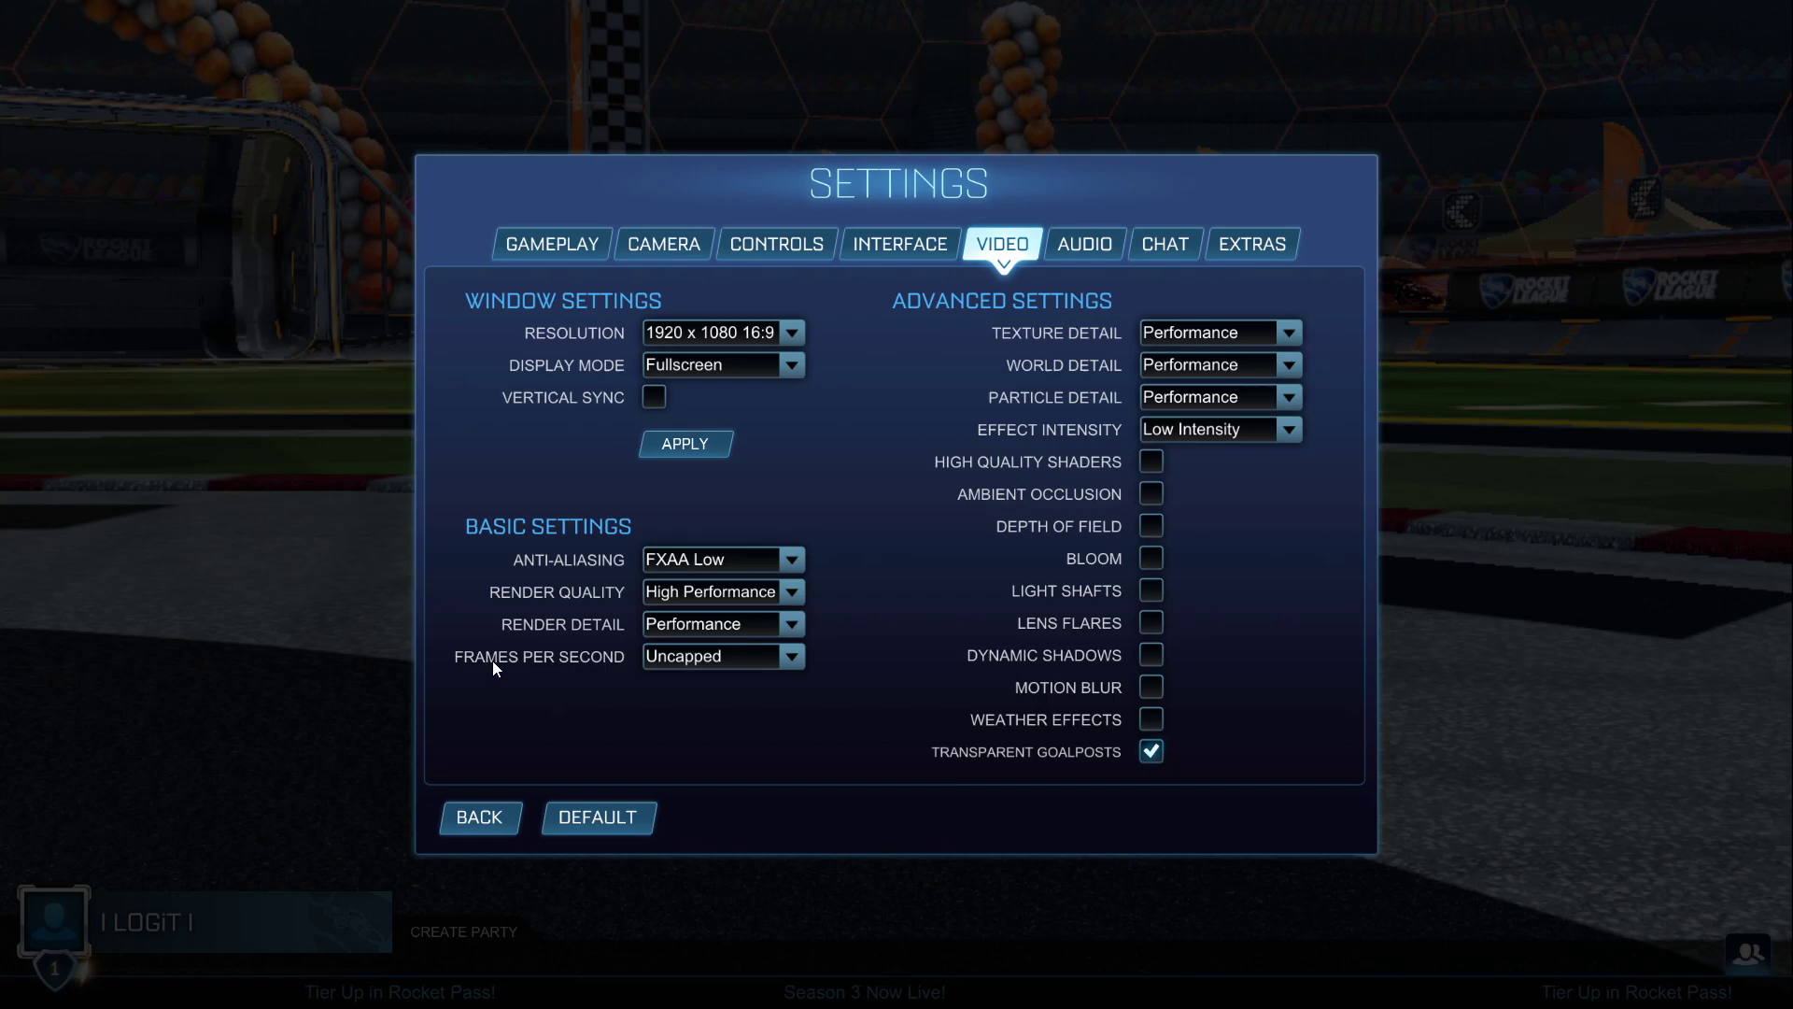
click(687, 656)
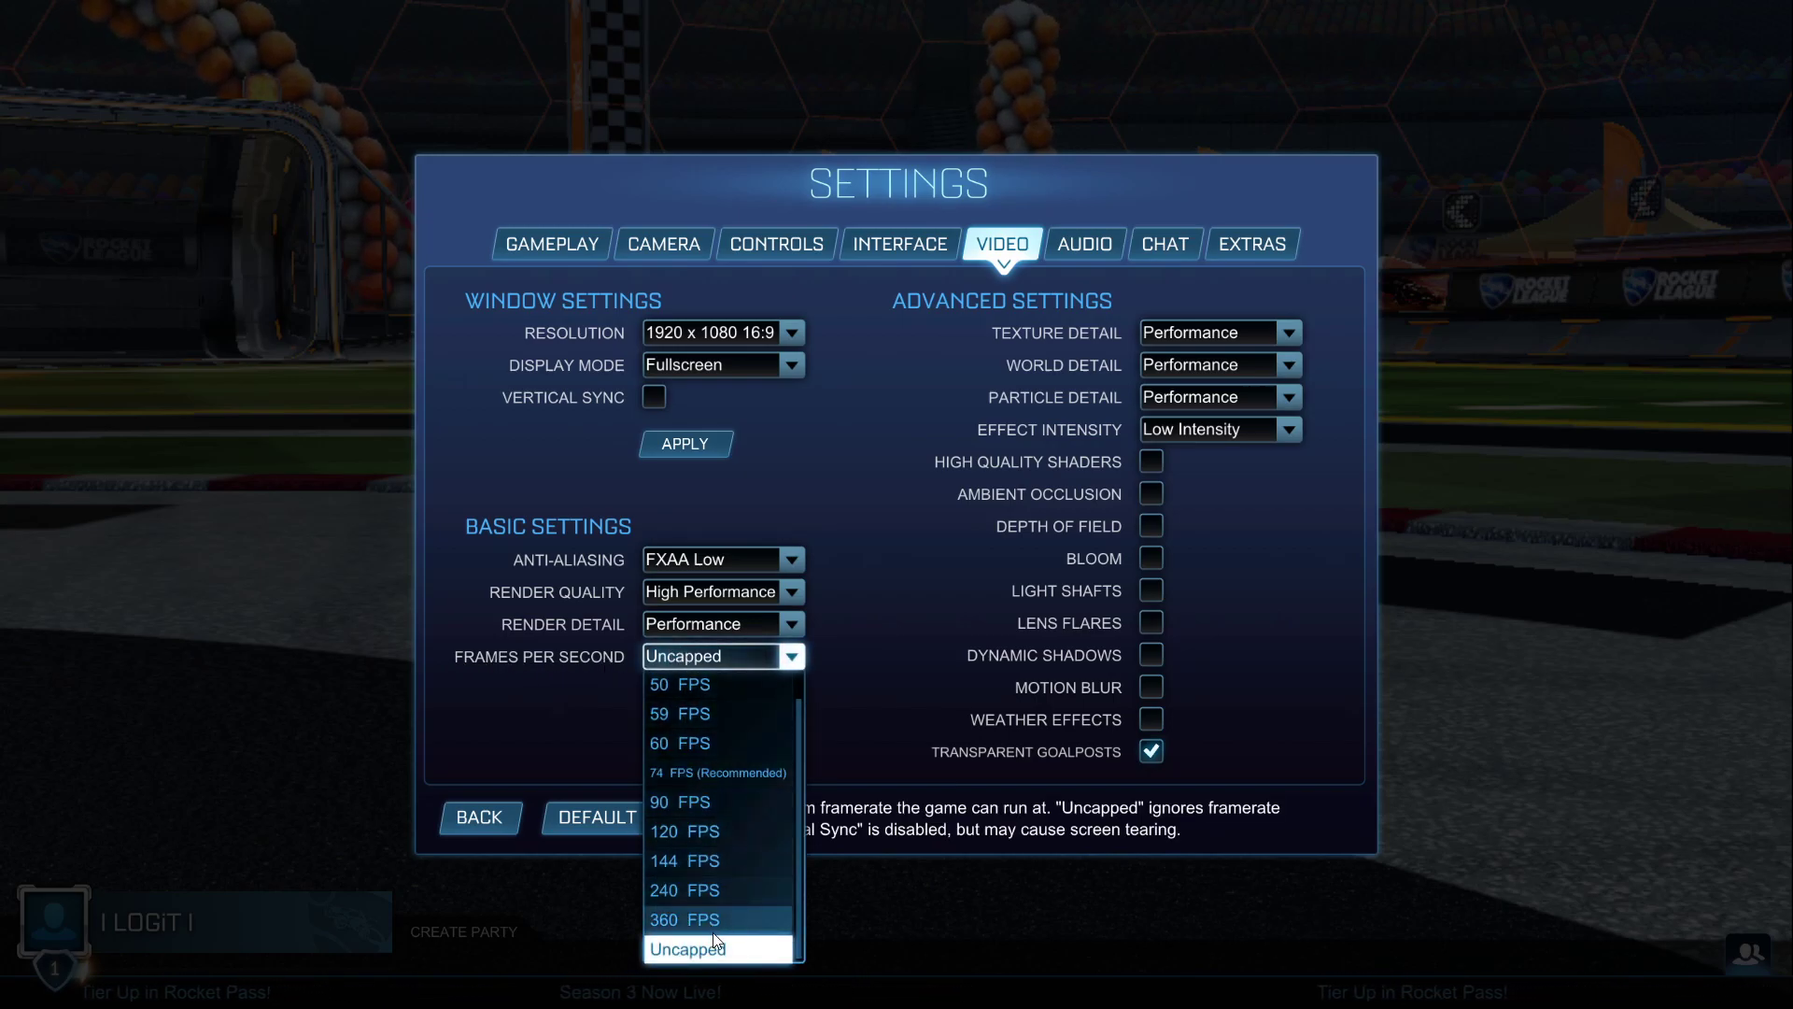
click(692, 949)
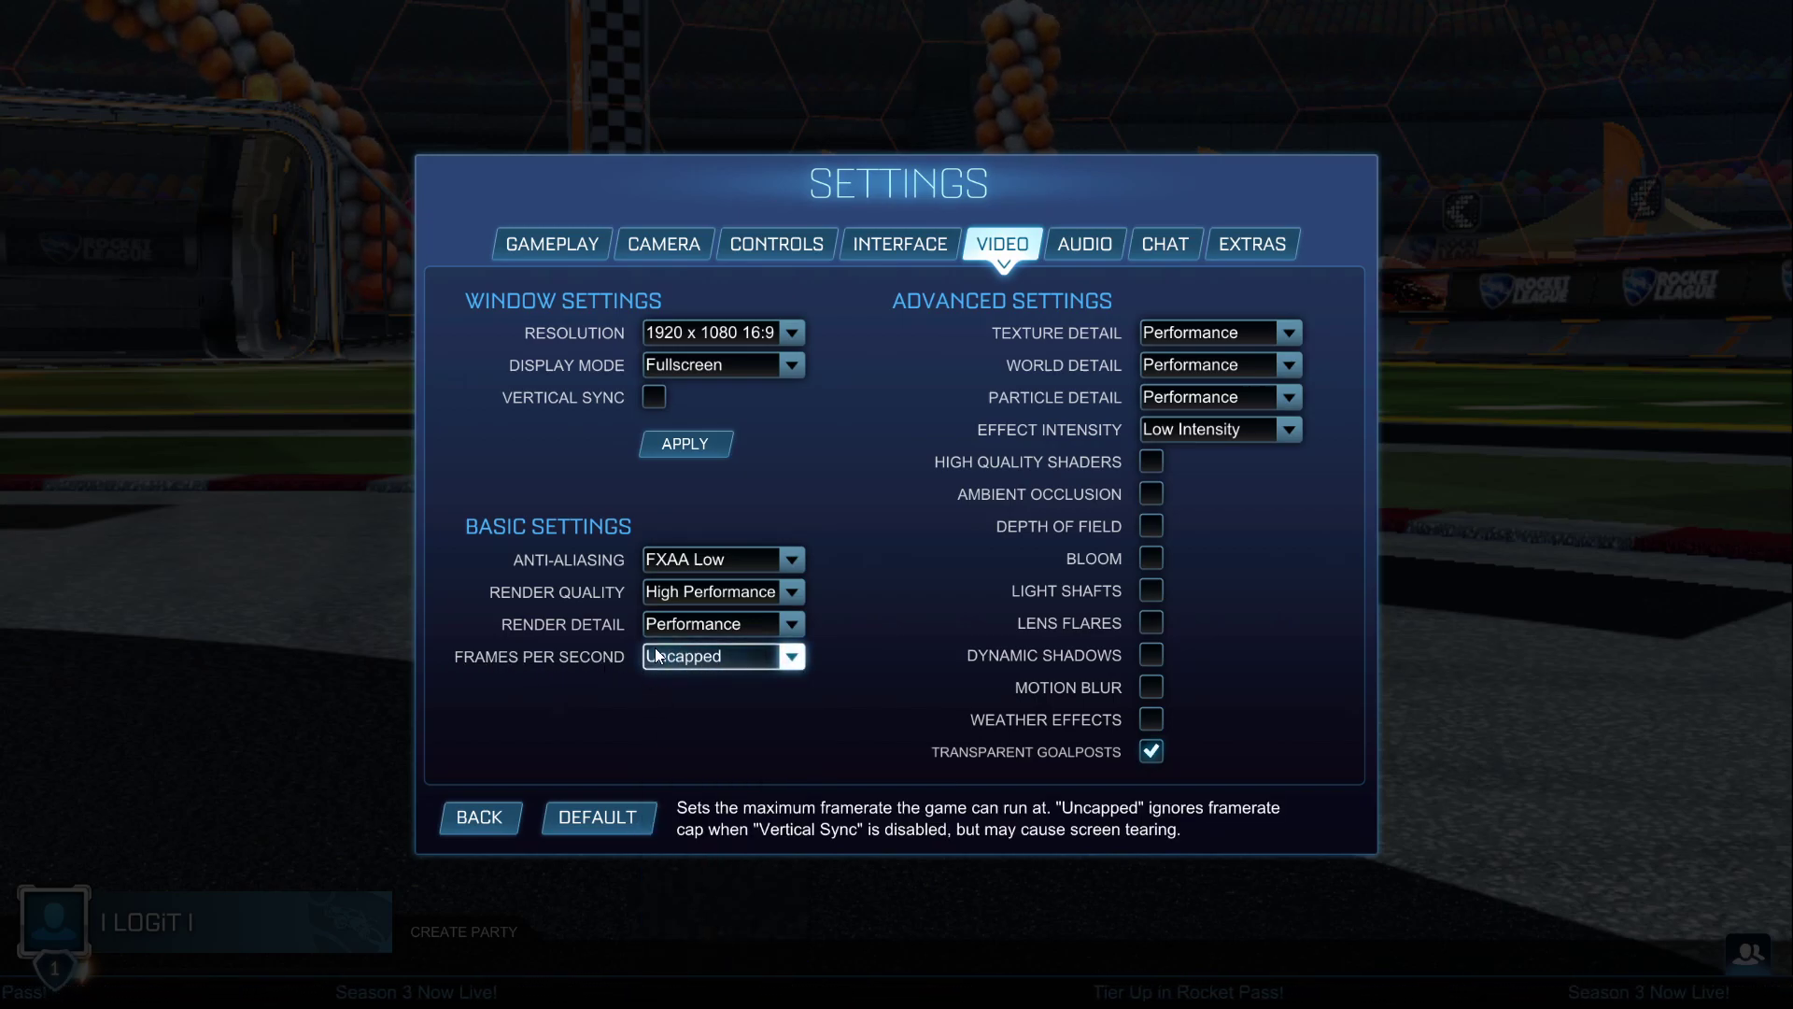
click(1186, 333)
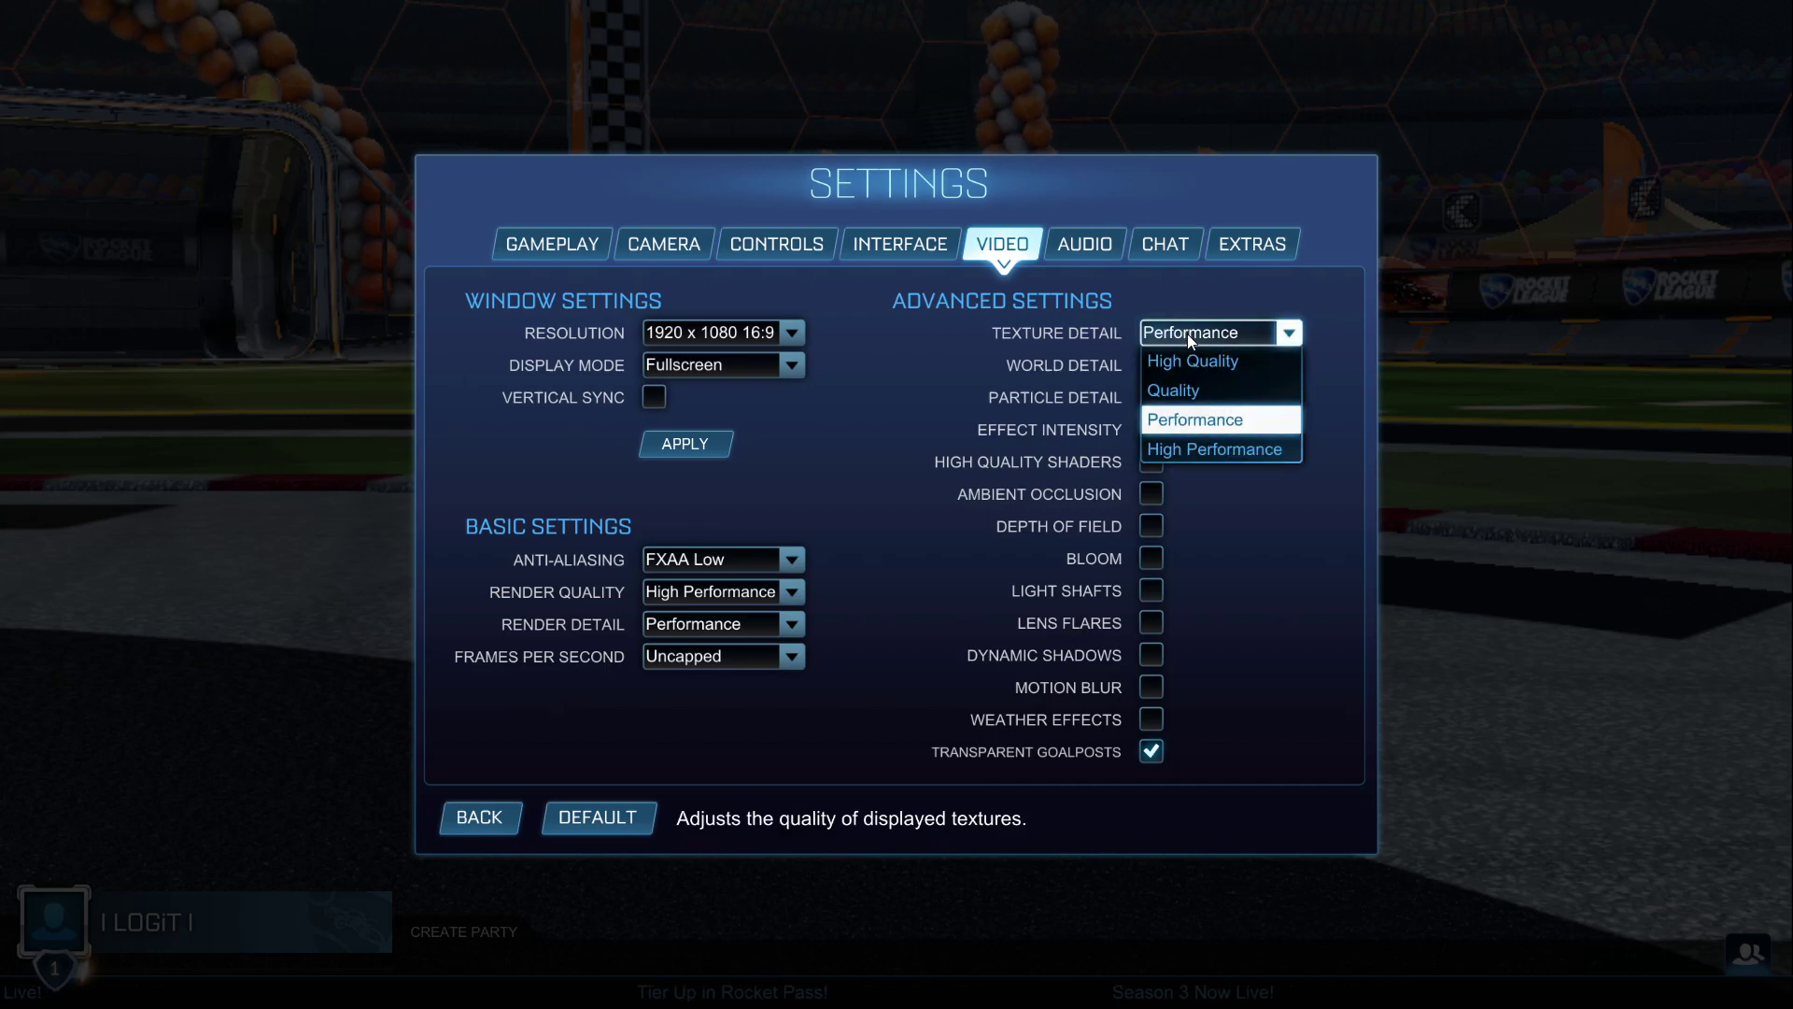
Set texture detail to High Performance, world and particle detail Performance, effect intensity Low.
click(1165, 446)
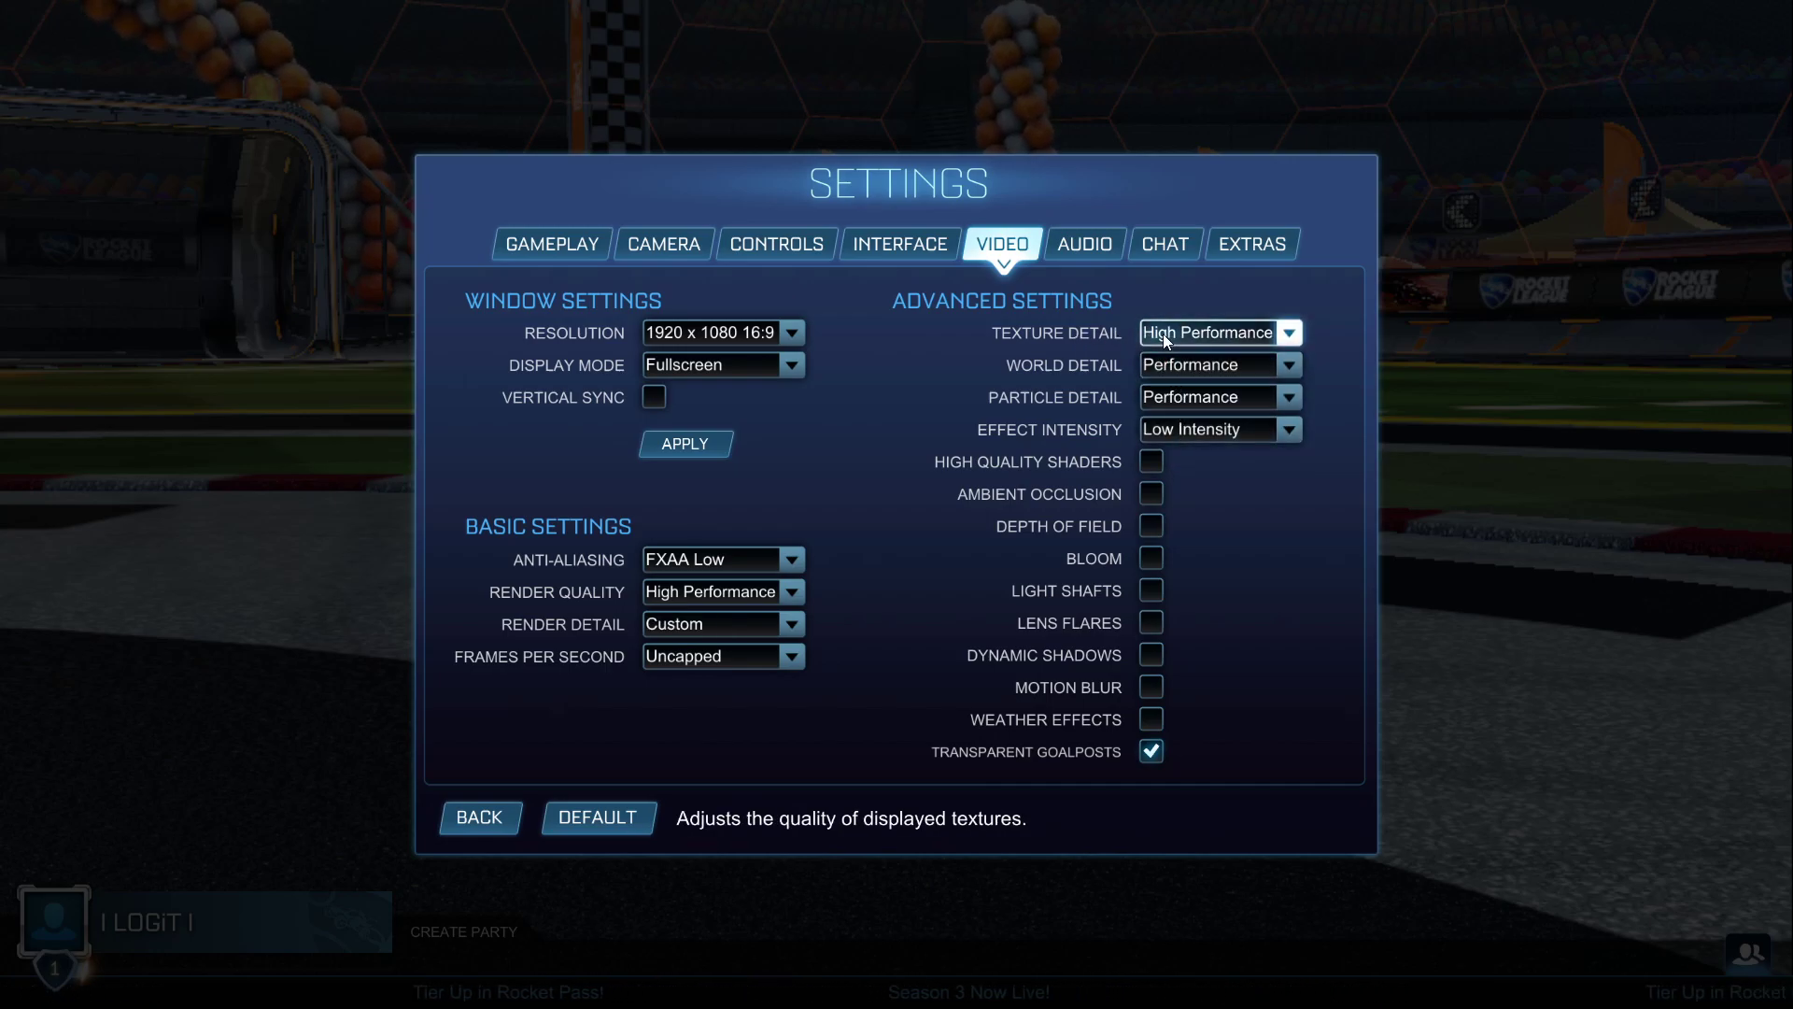
click(1170, 363)
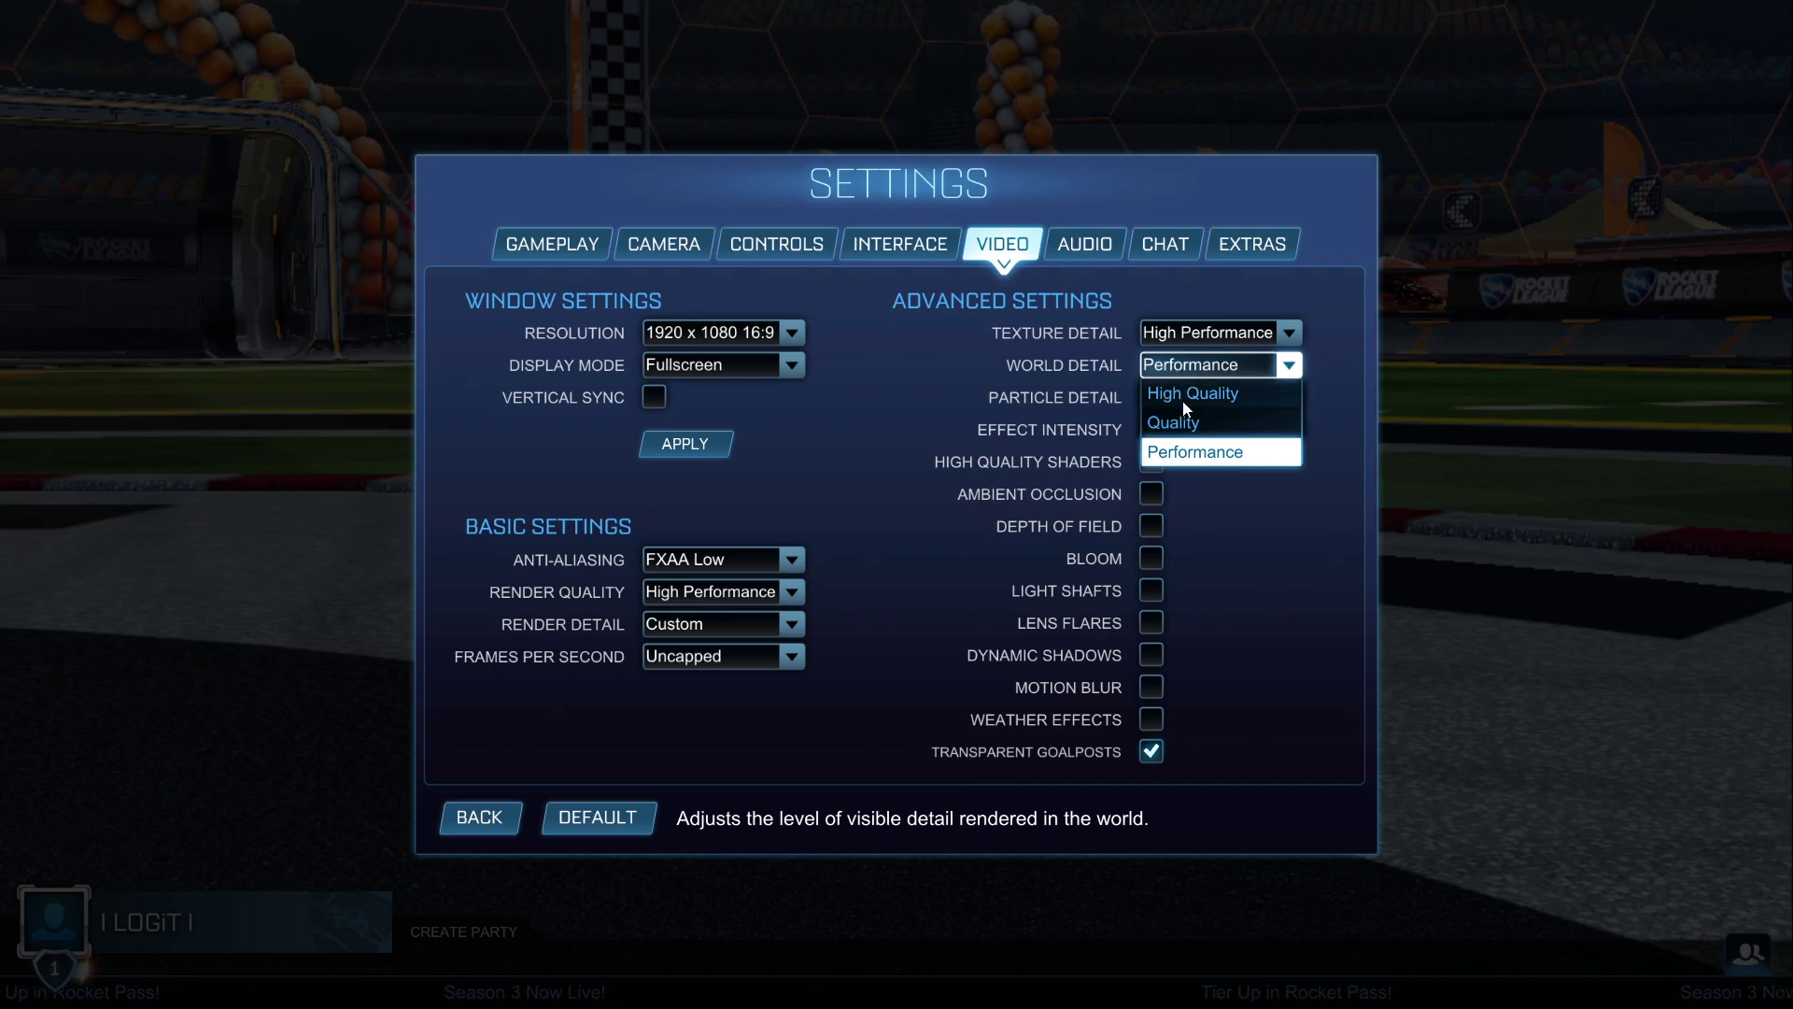
click(1153, 374)
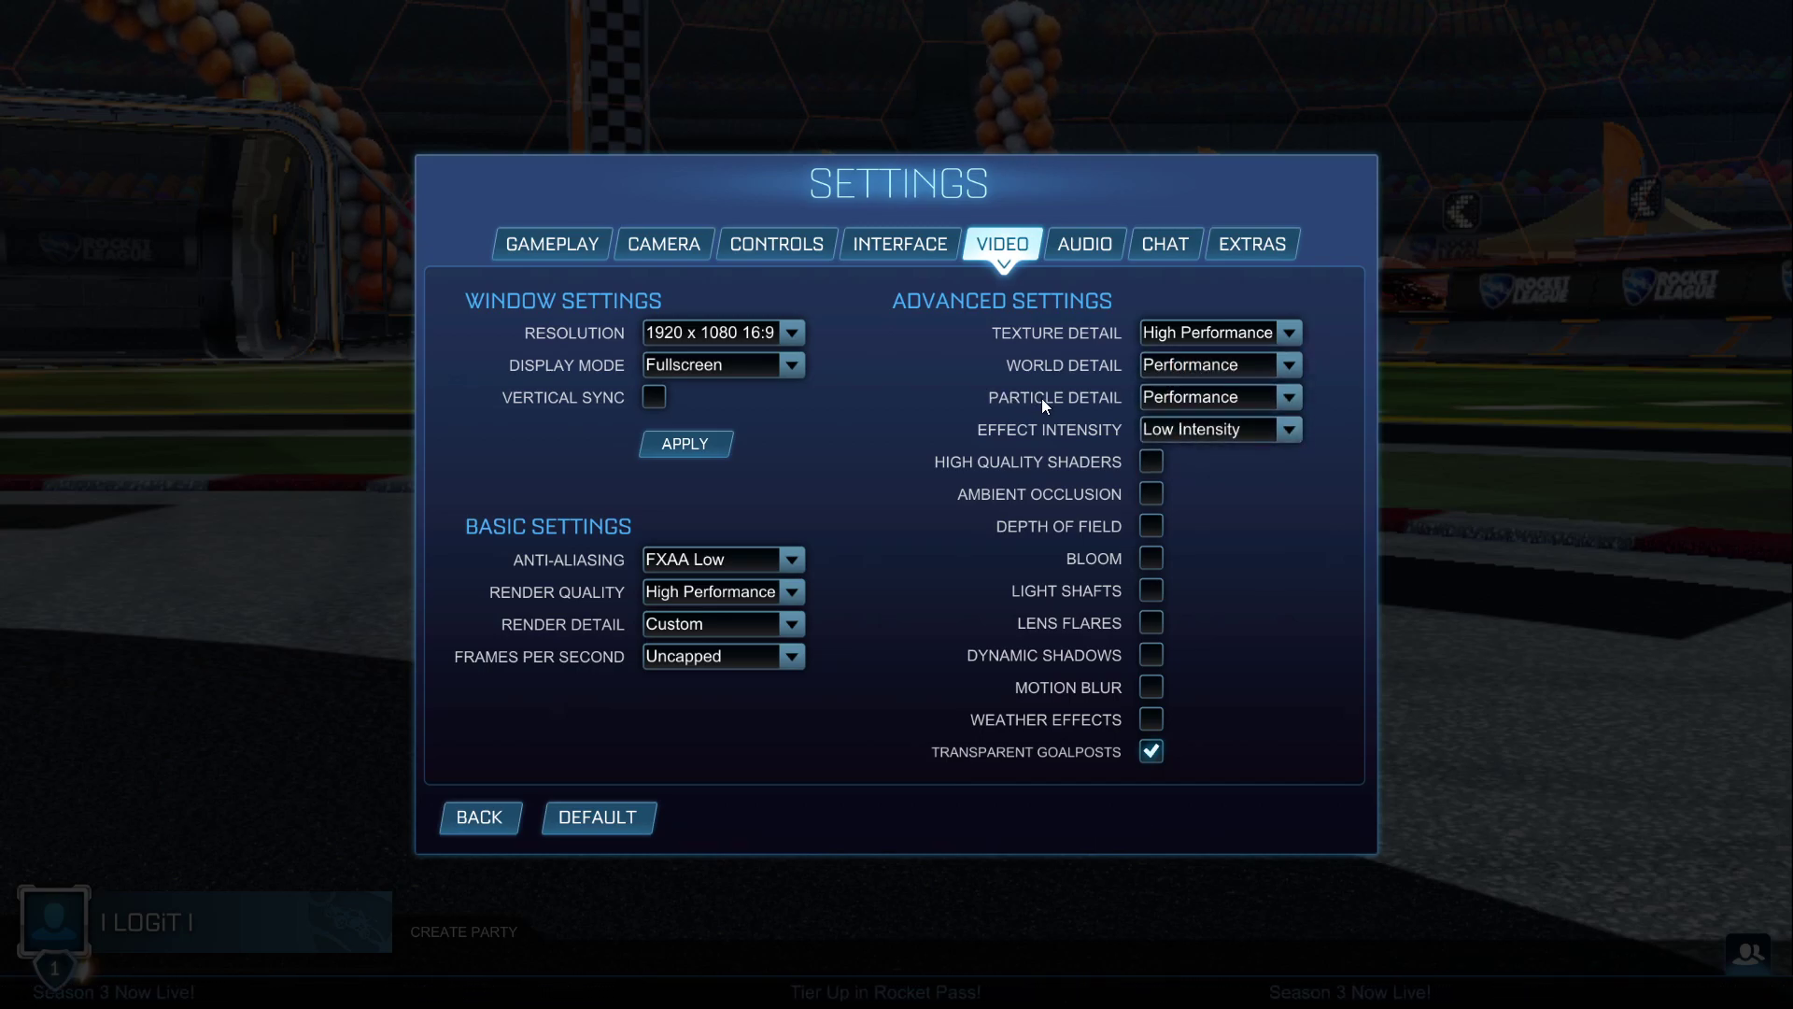
click(1178, 396)
click(1177, 448)
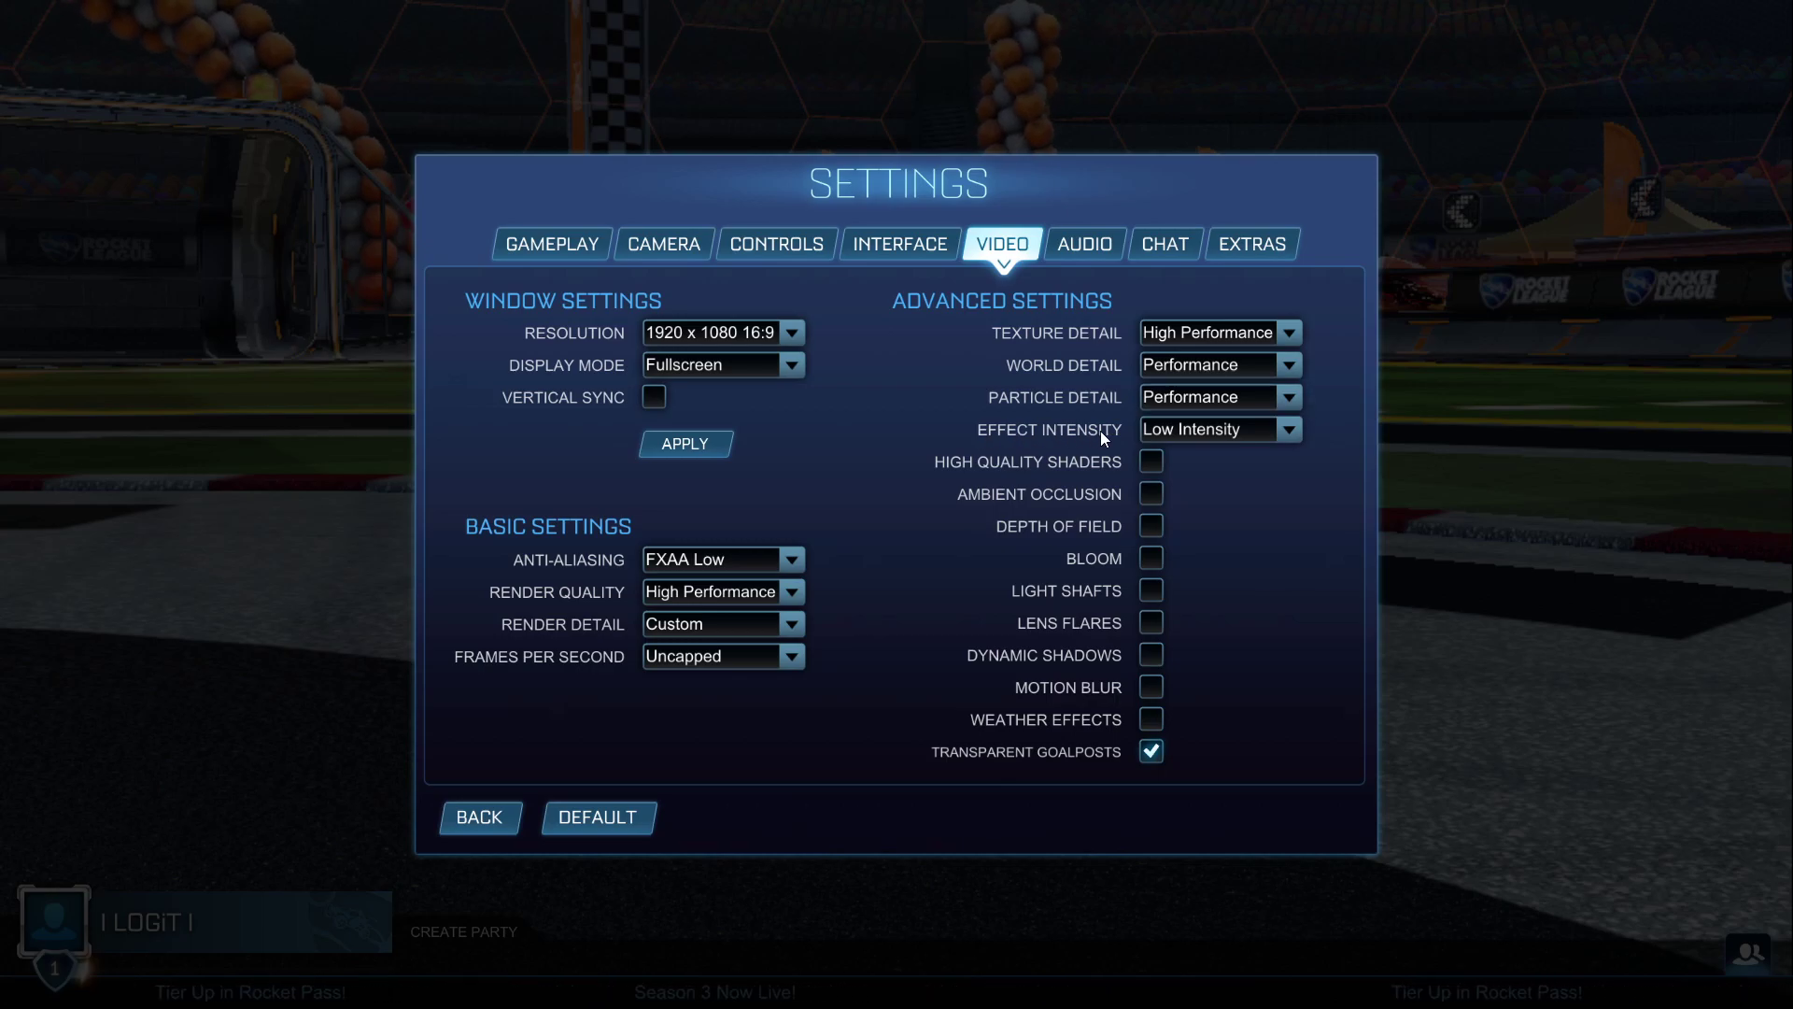
click(1179, 428)
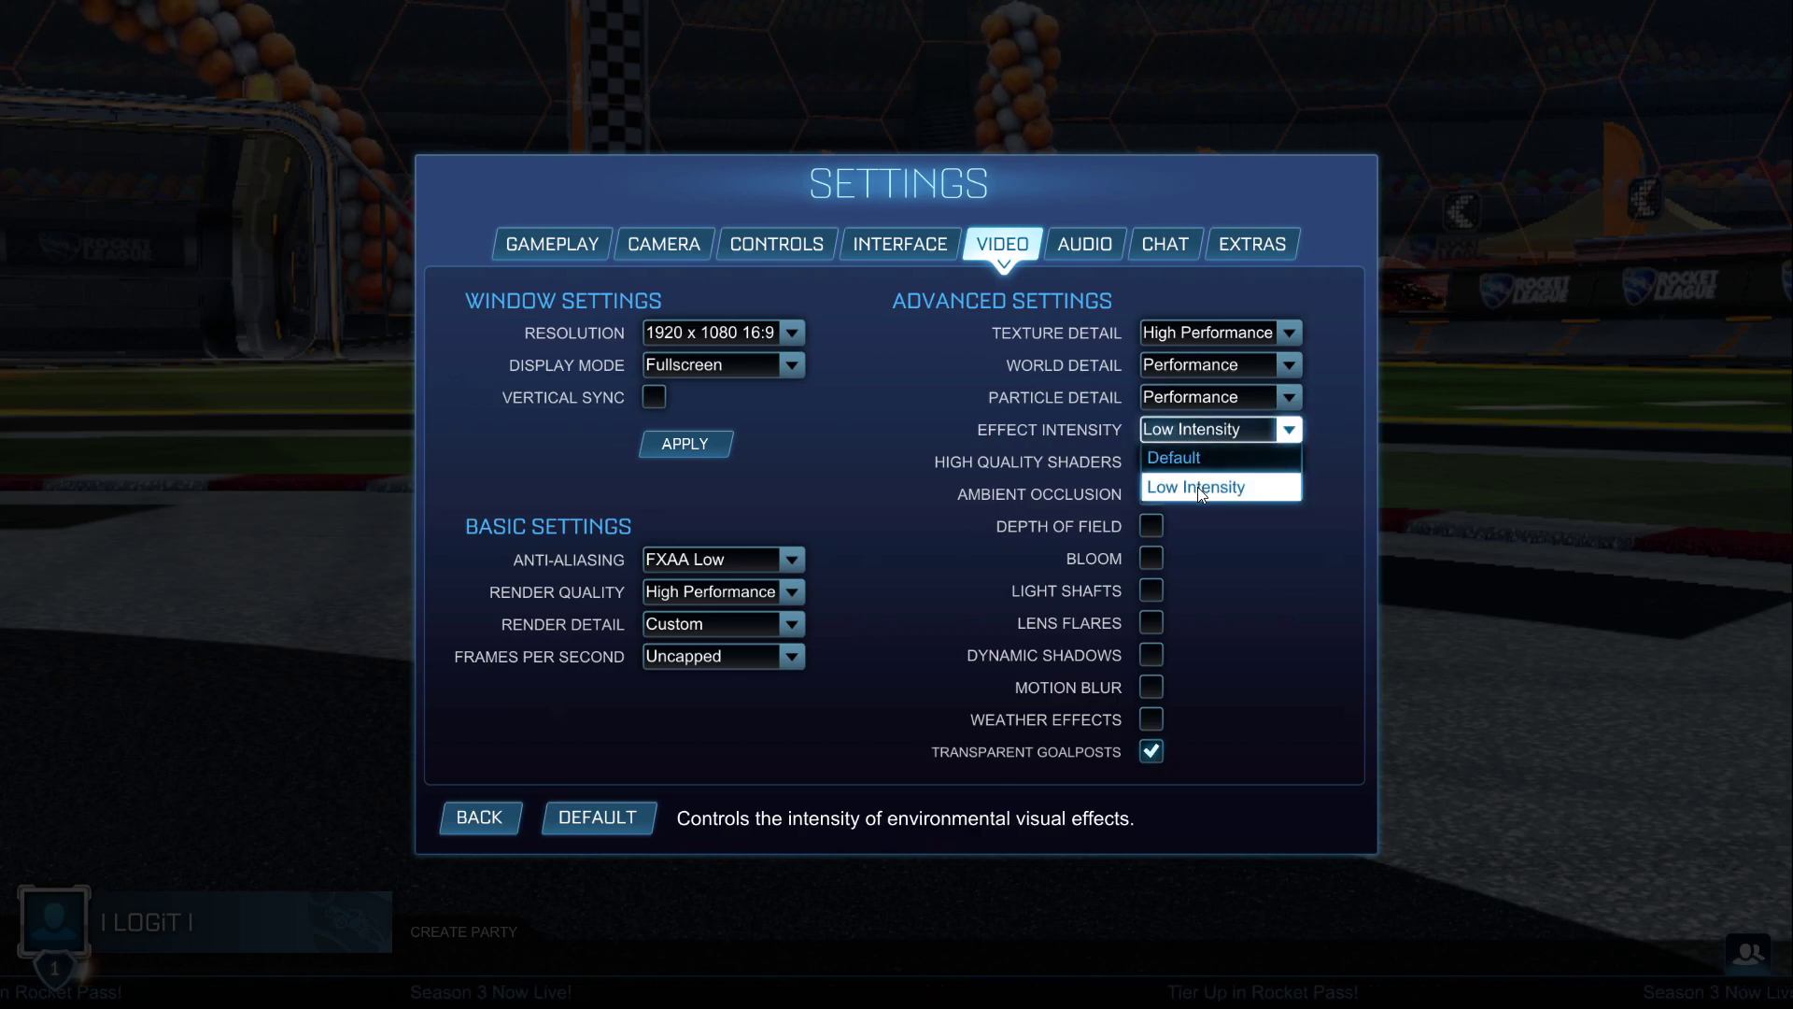
click(1201, 490)
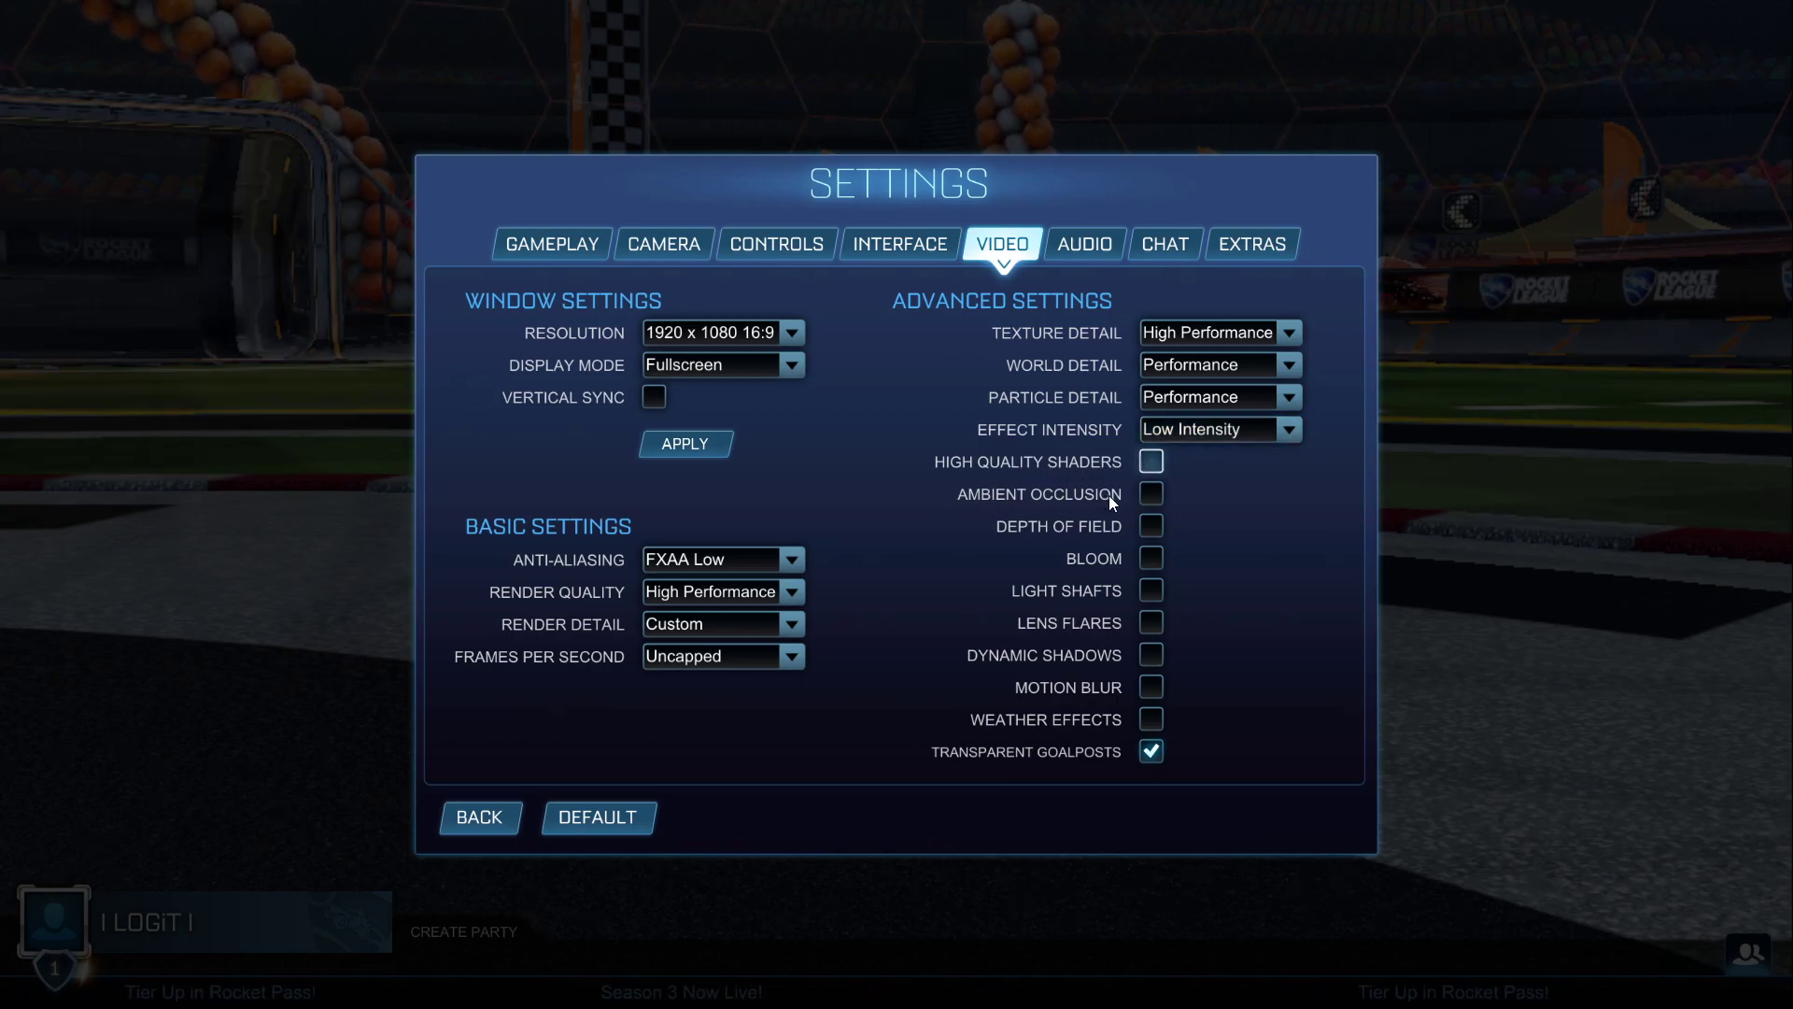
Turn off ambient occlusion, depth of field, bloom, light shafts, lens flares and dynamic shadows.
click(1150, 495)
click(1151, 495)
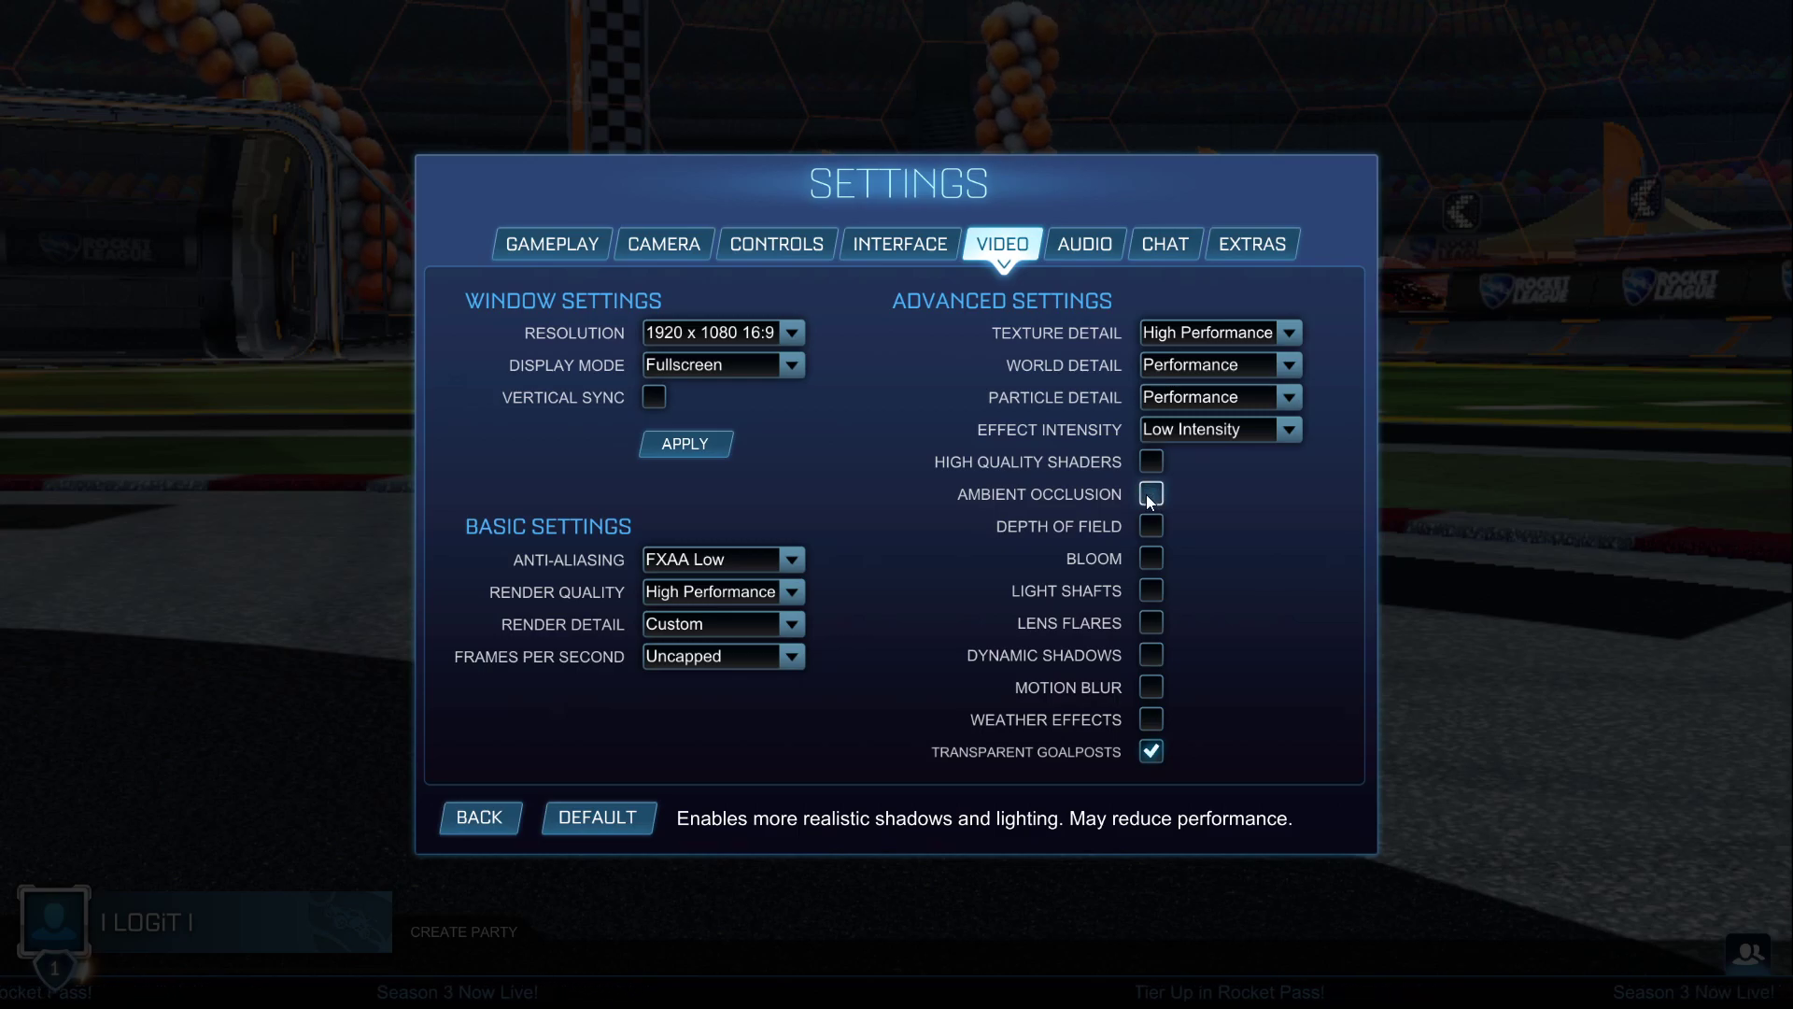
click(1151, 525)
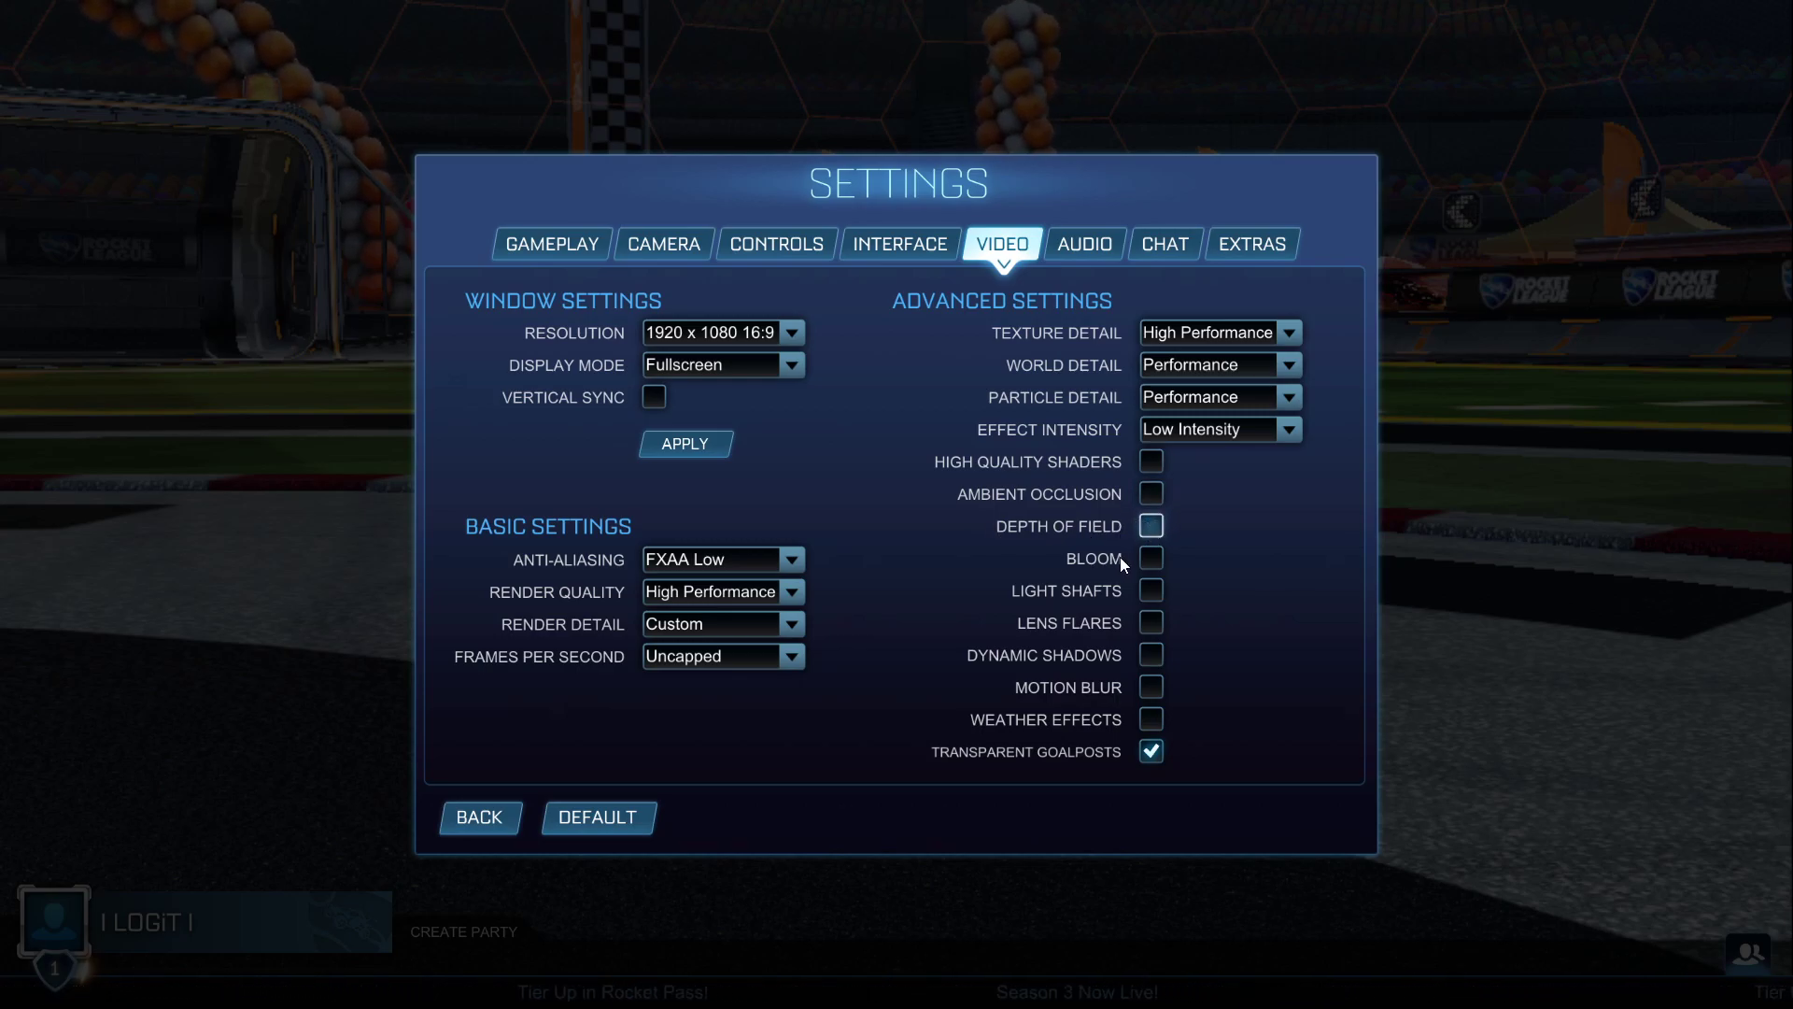
click(1151, 557)
click(1152, 556)
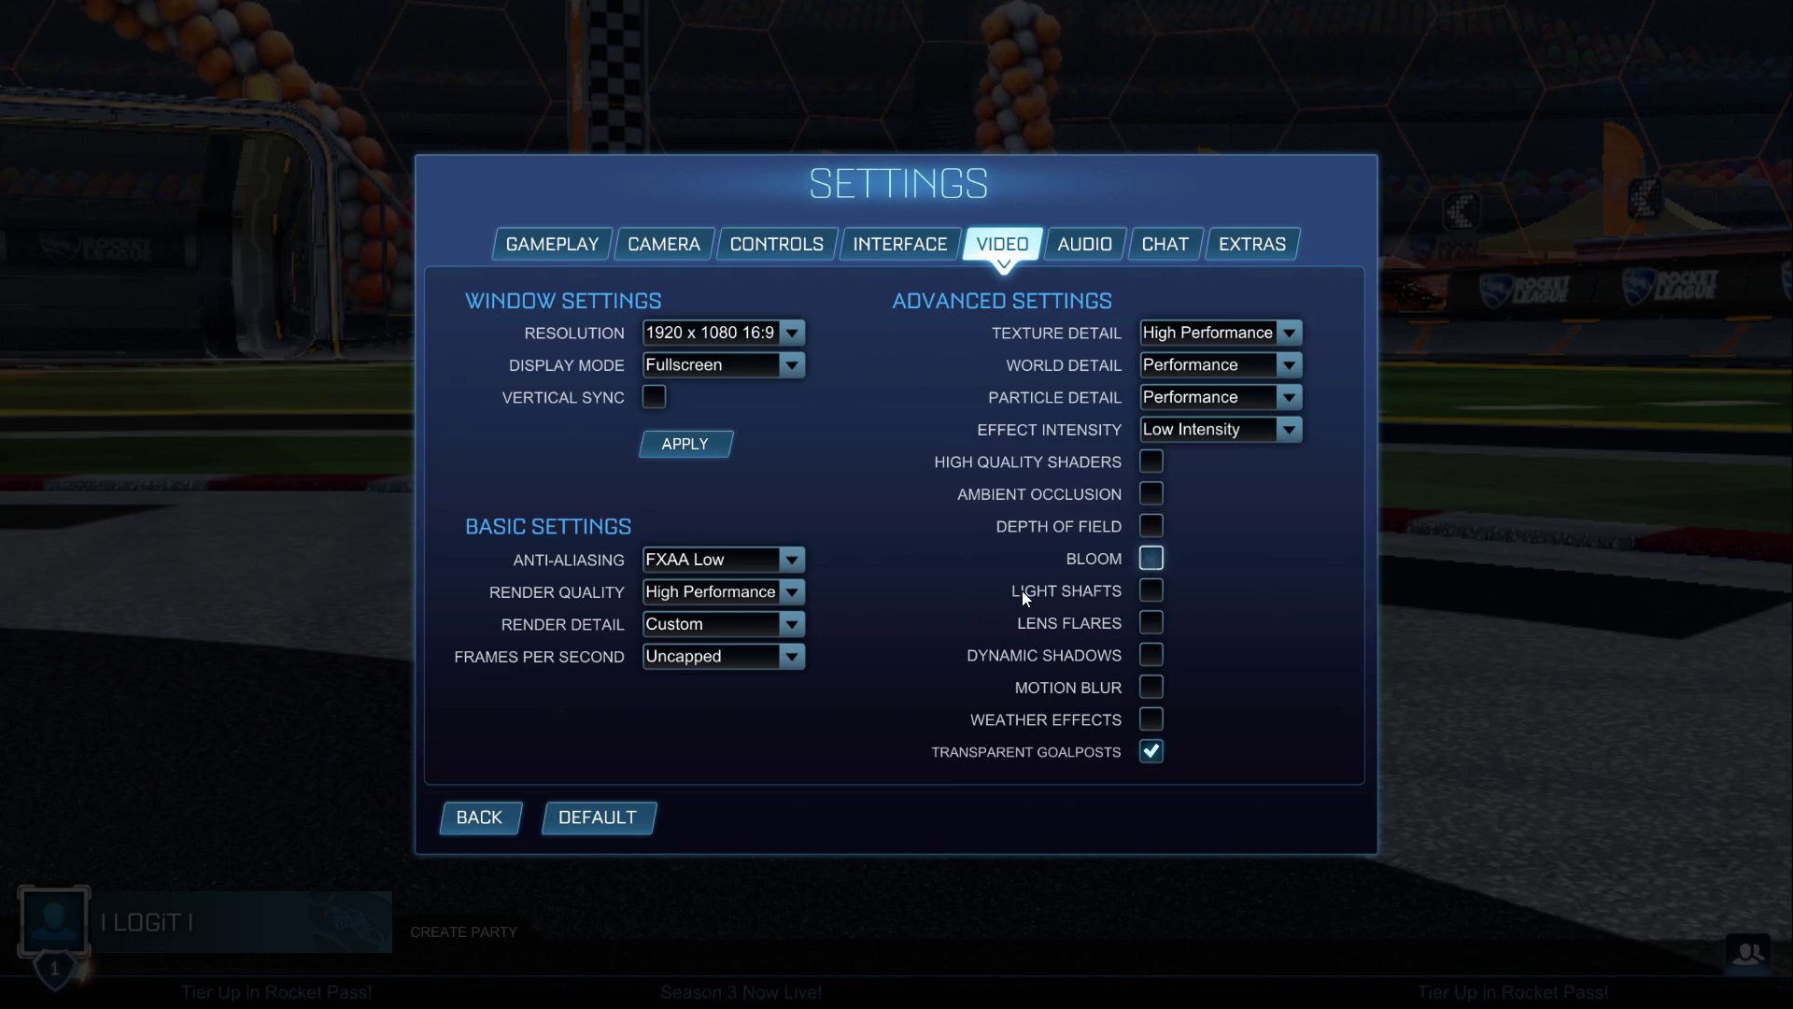
click(1149, 588)
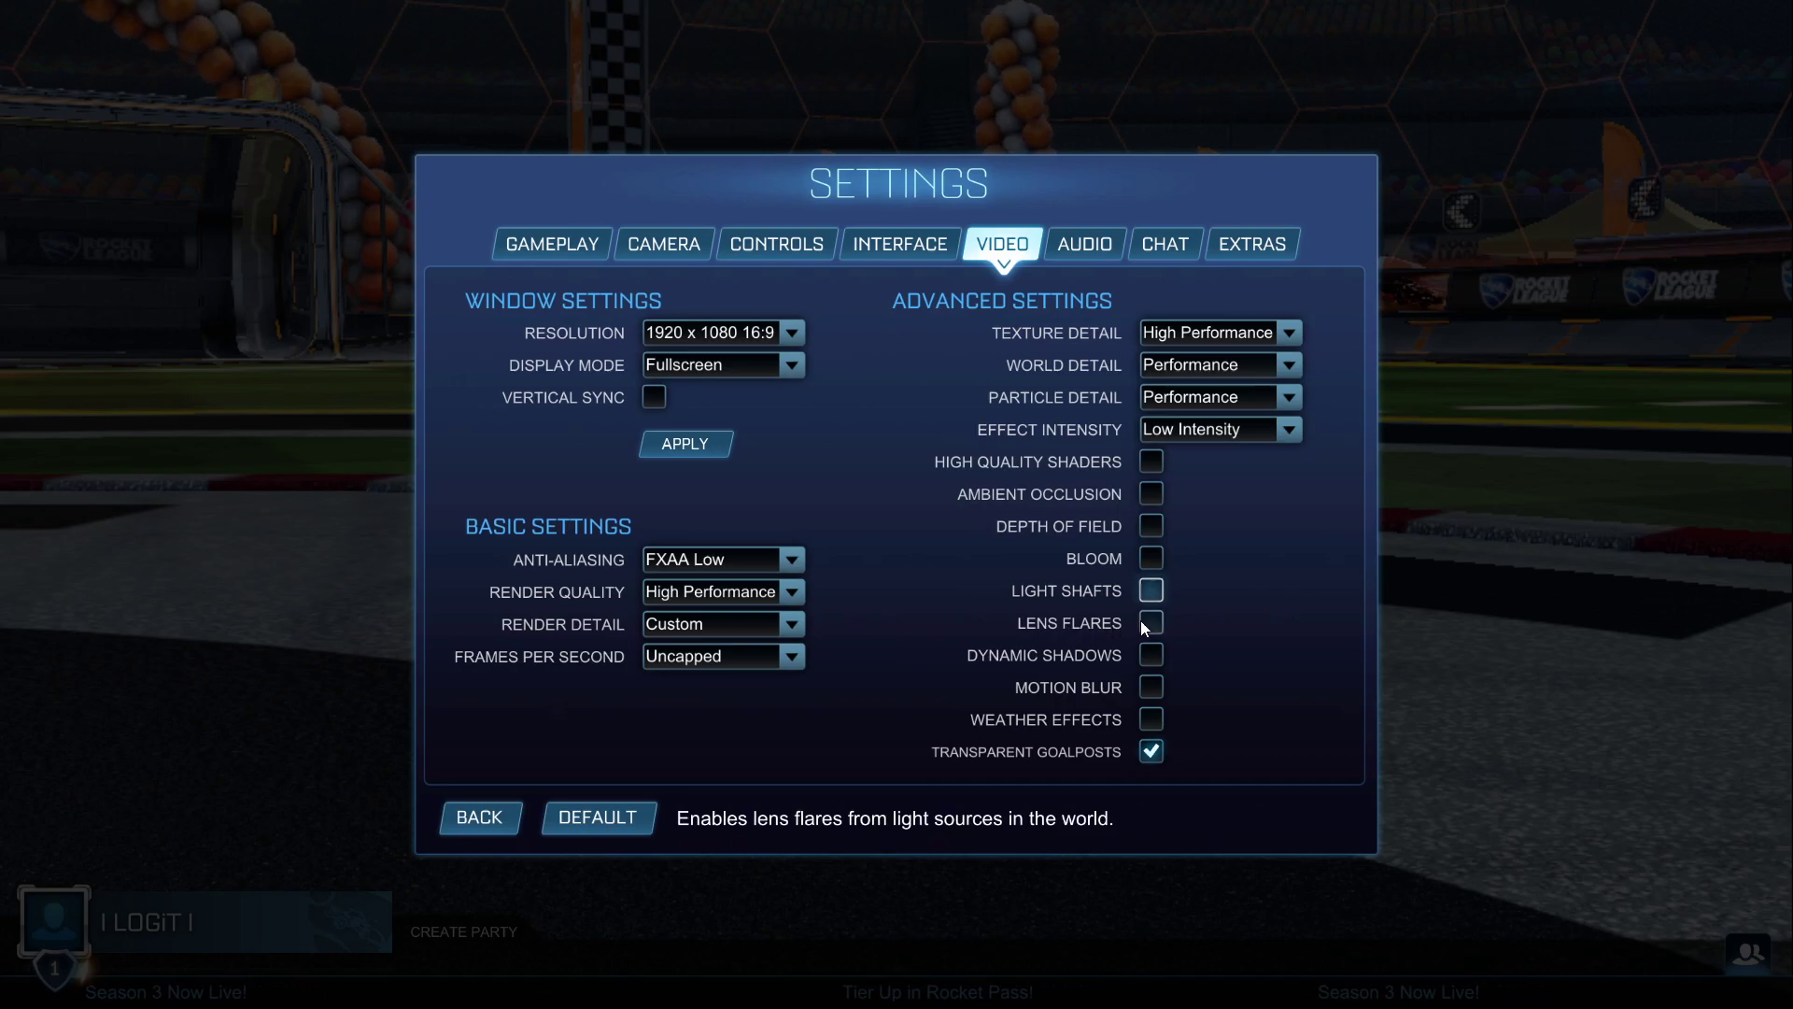
click(1151, 624)
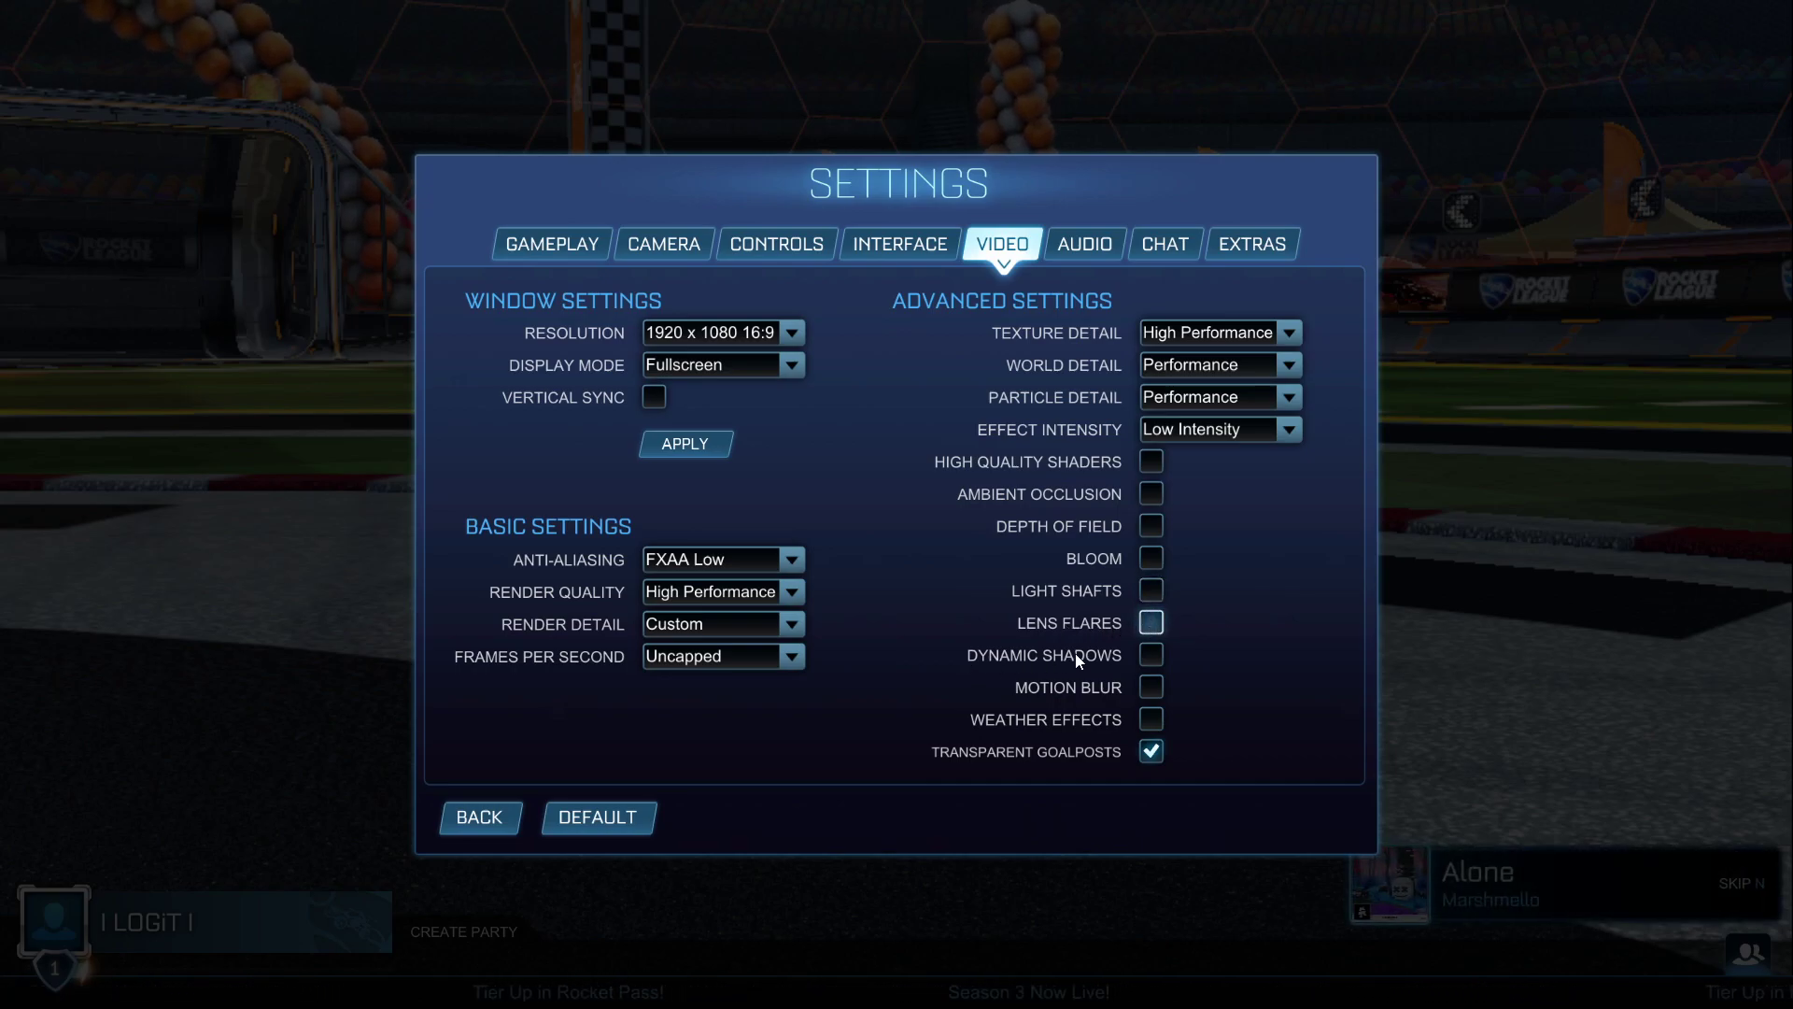
click(1151, 655)
Turn off motion blur, weather effects and transparent goalposts, then return to the main menu.
click(1149, 686)
click(1152, 682)
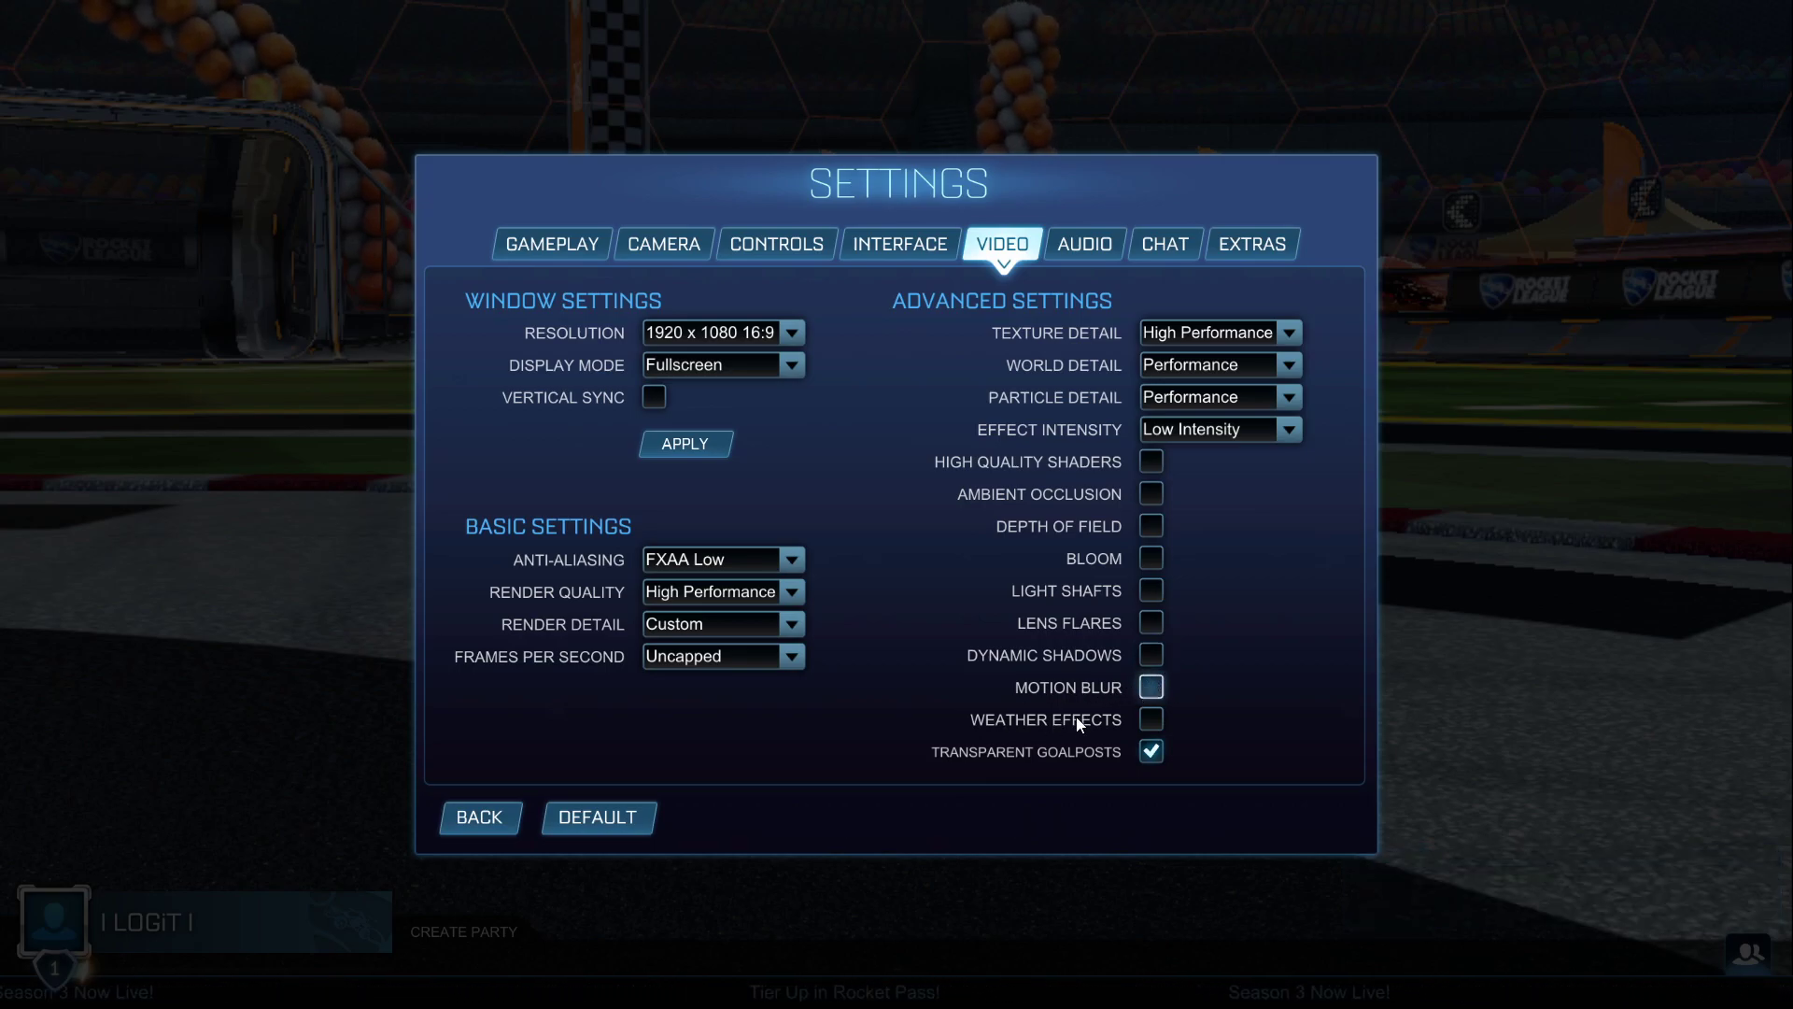
click(1153, 721)
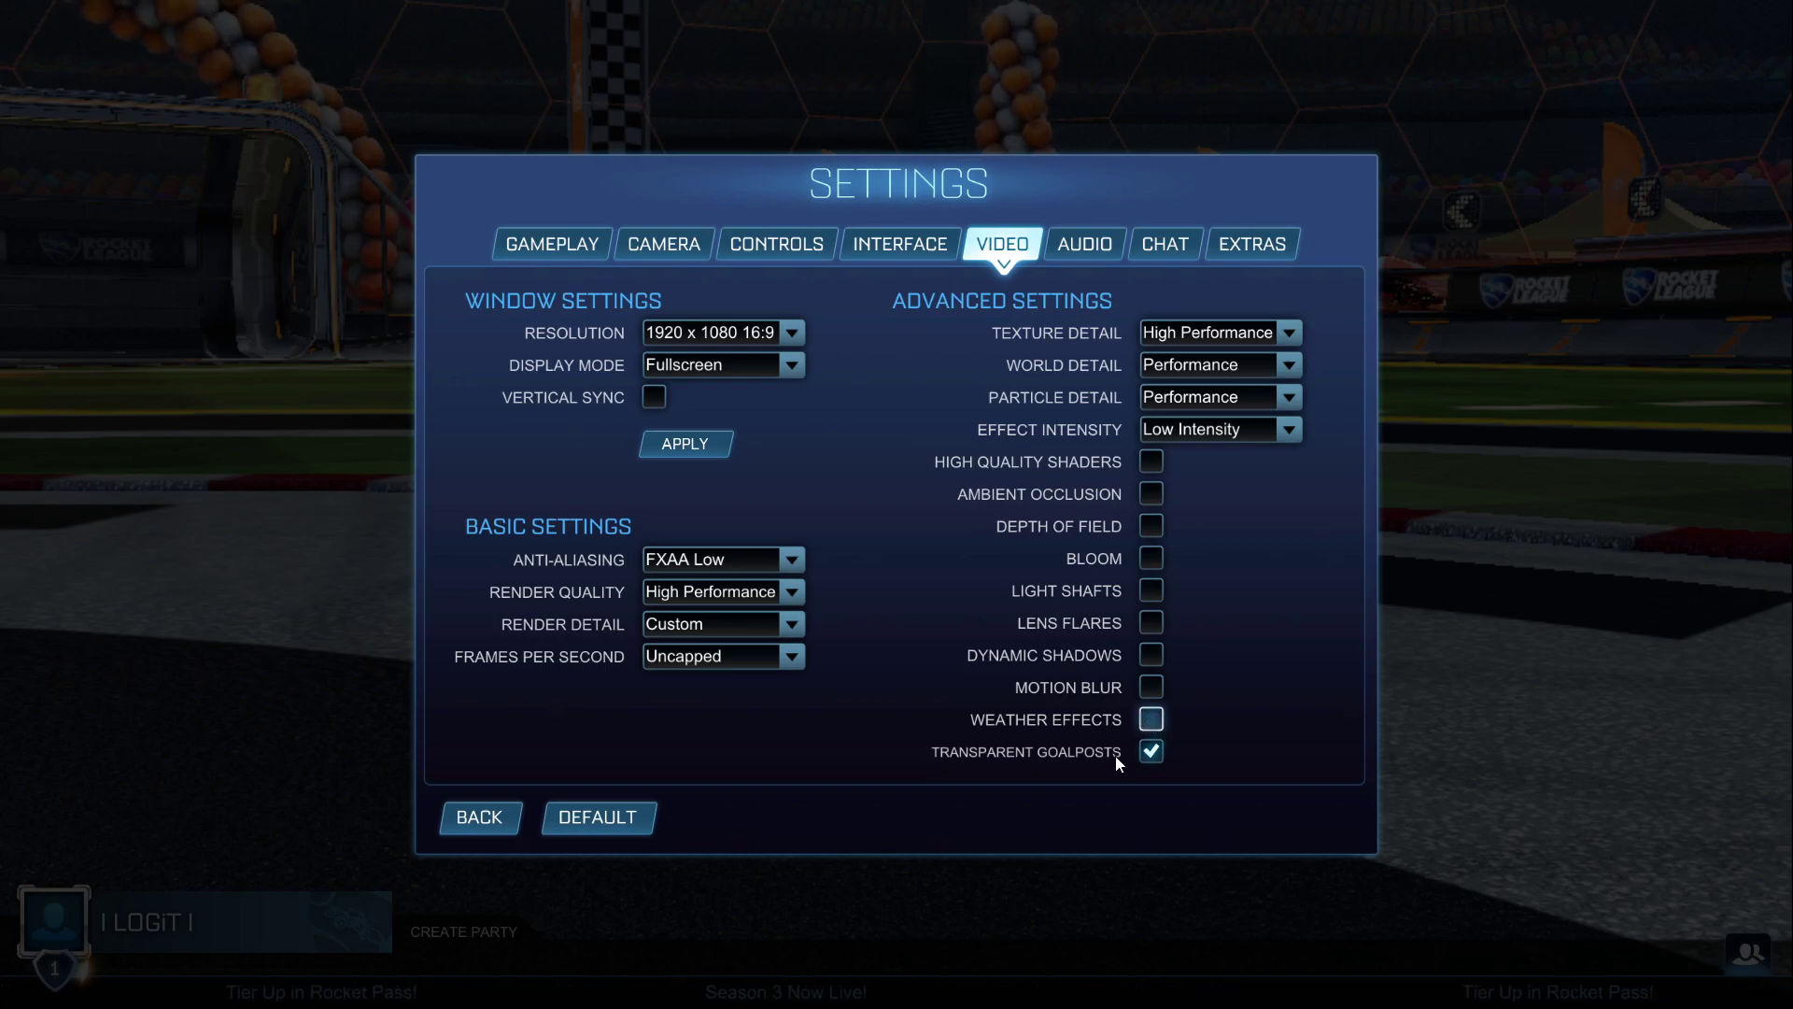
click(1153, 757)
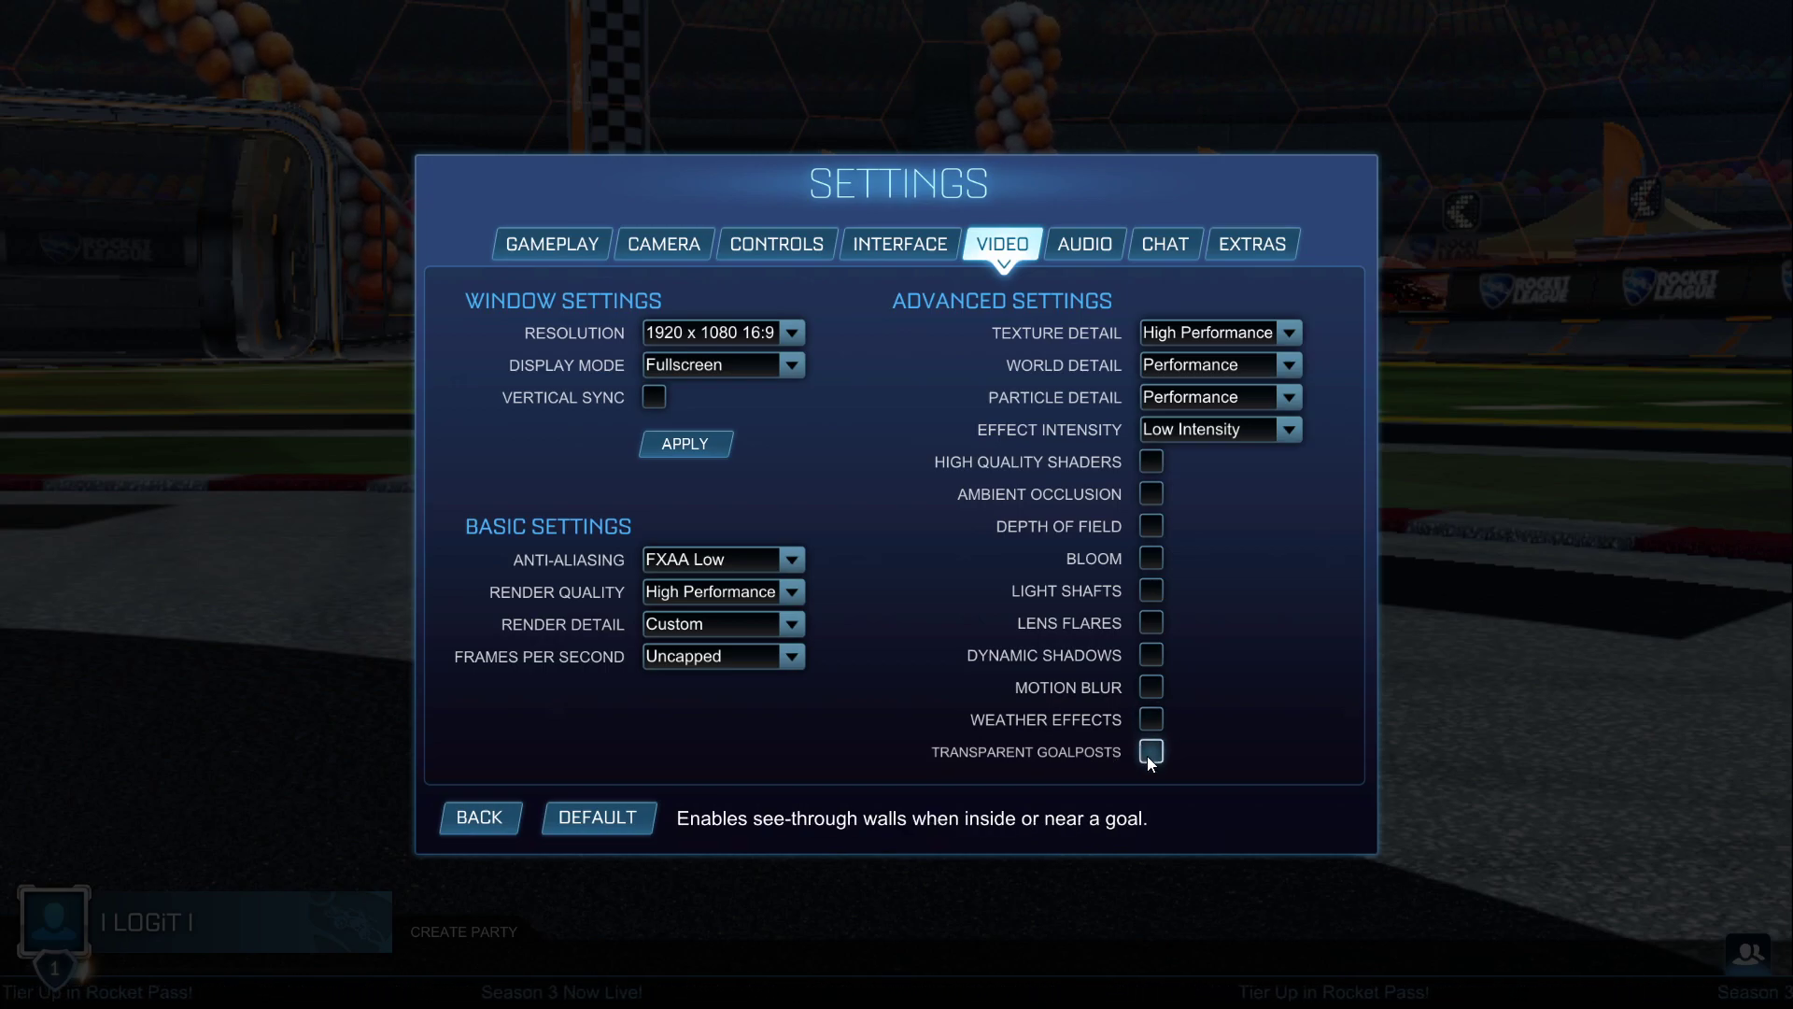
click(480, 818)
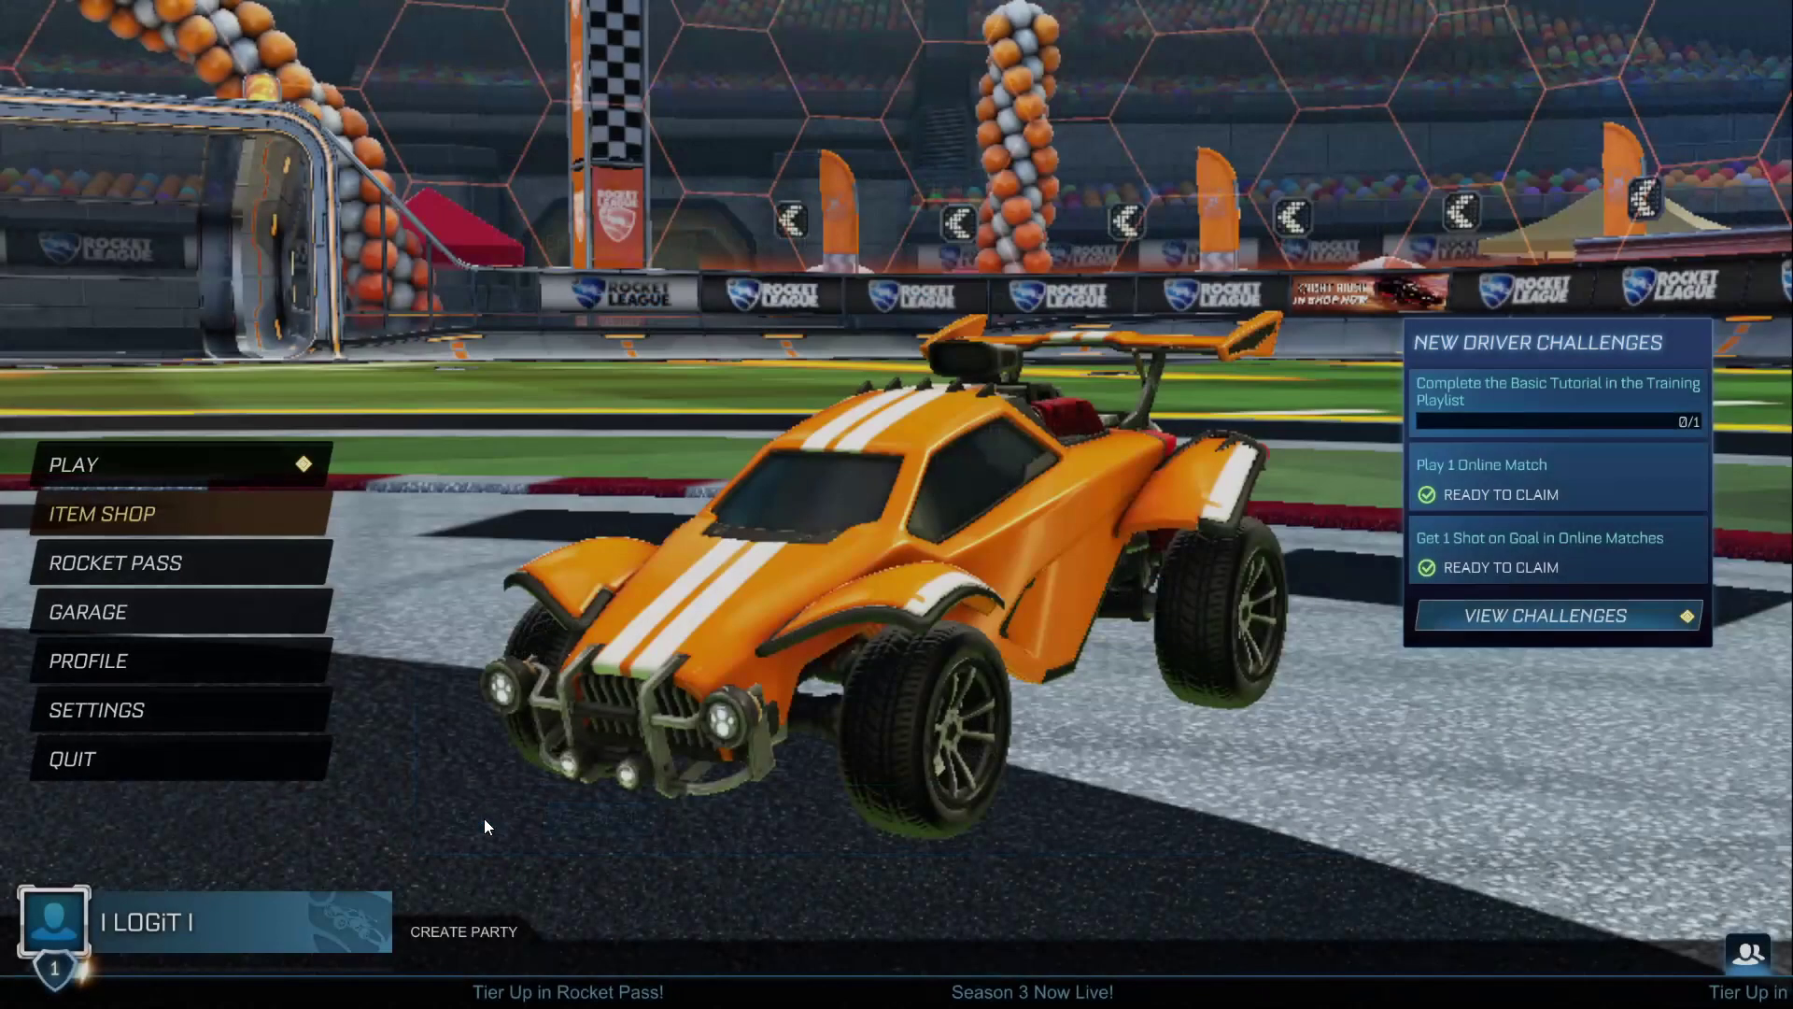
Quit Rocket League and run Command Prompt as administrator from a 'cmd' search.
click(99, 748)
click(810, 572)
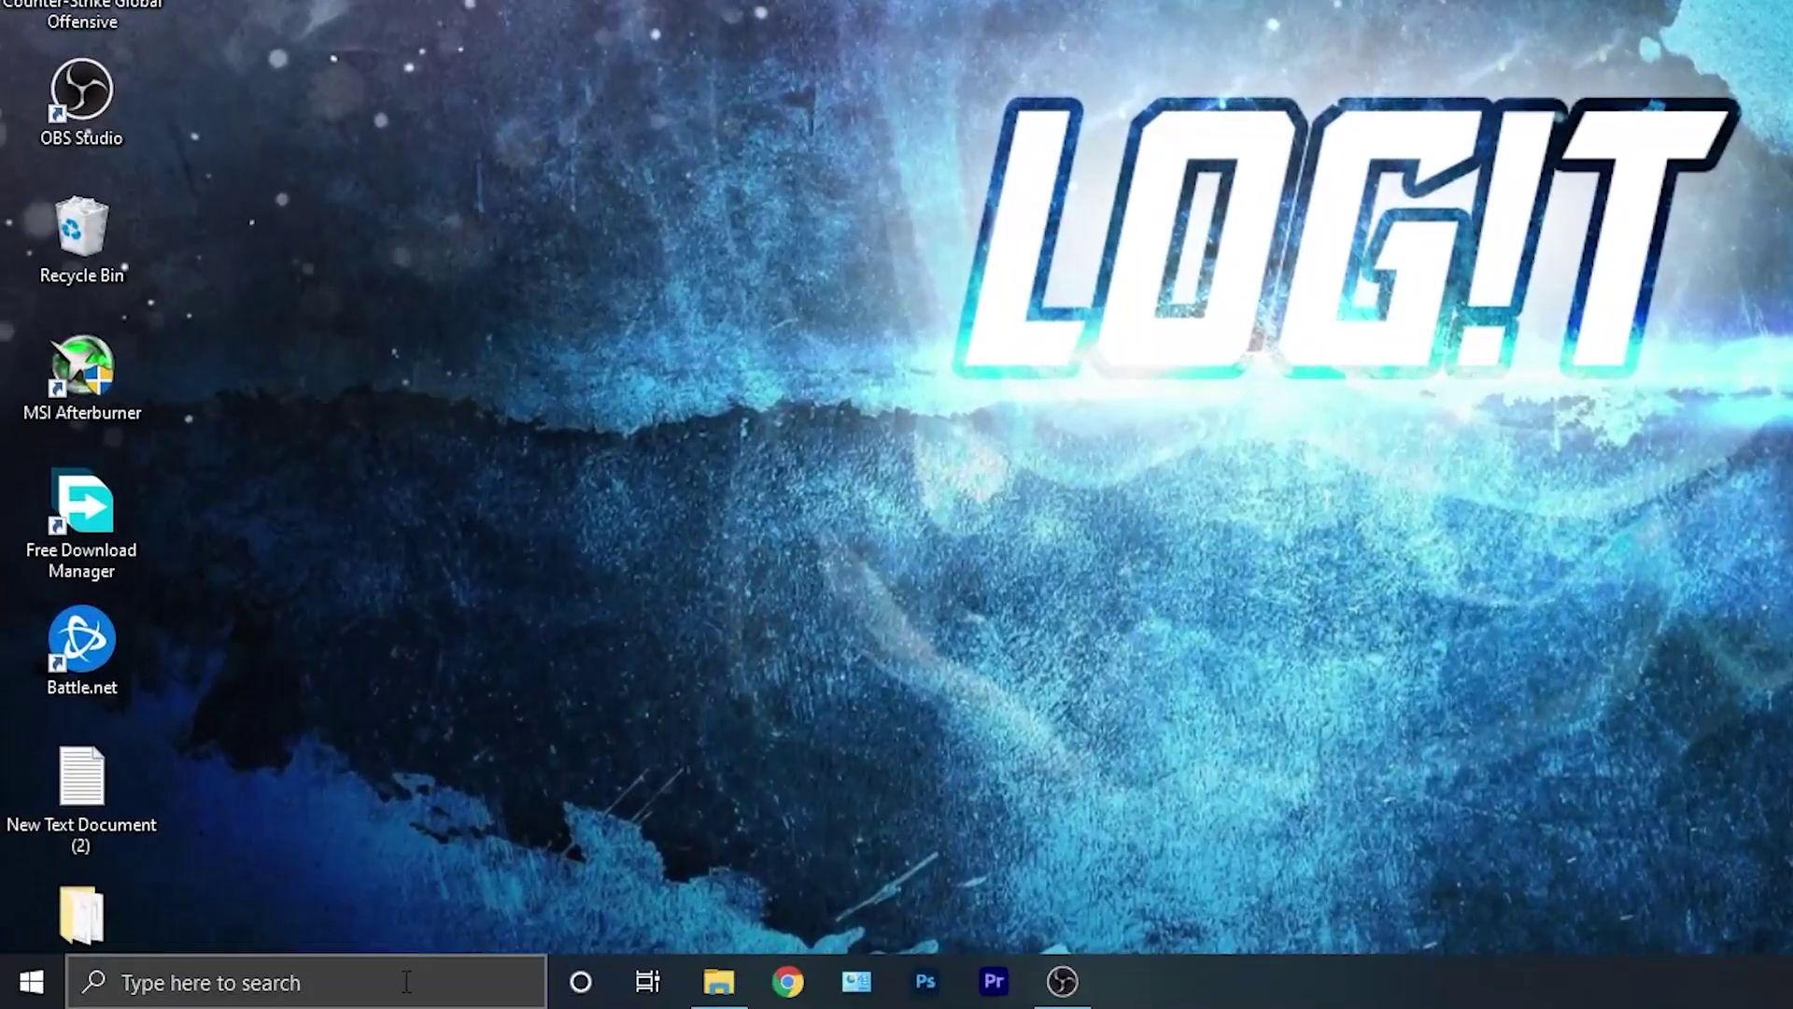
click(407, 981)
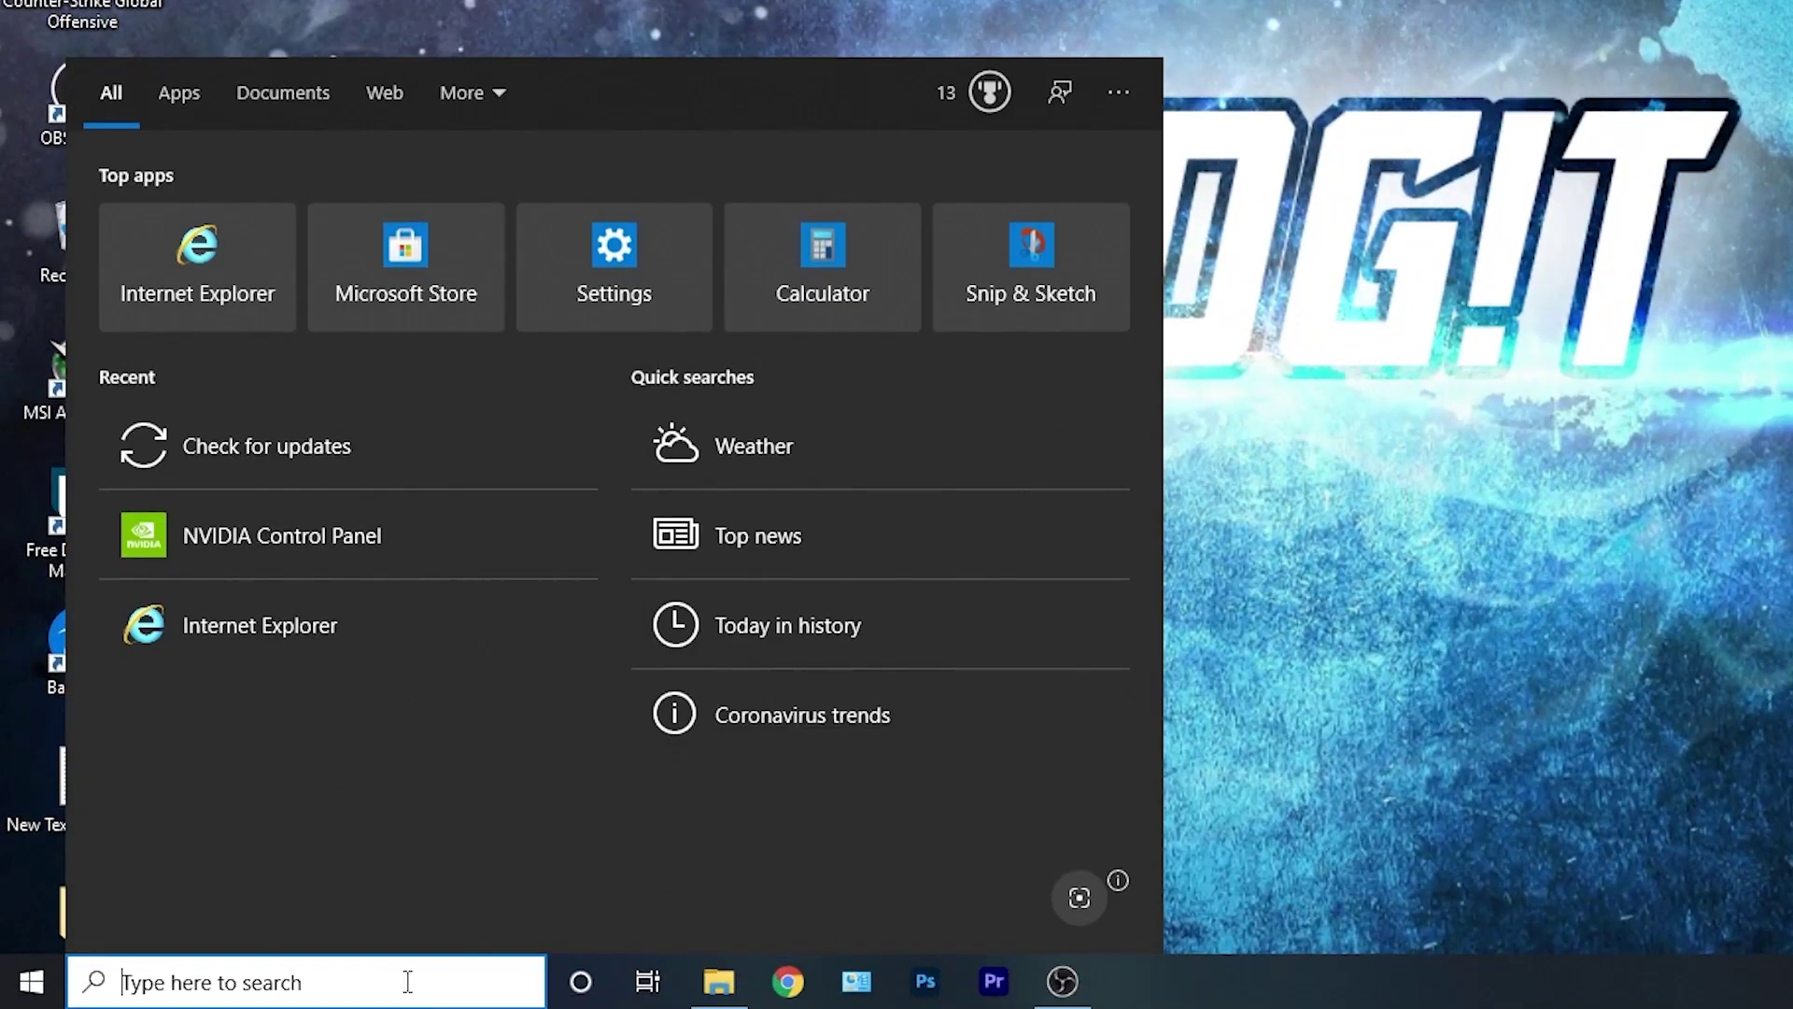
text(cmd)
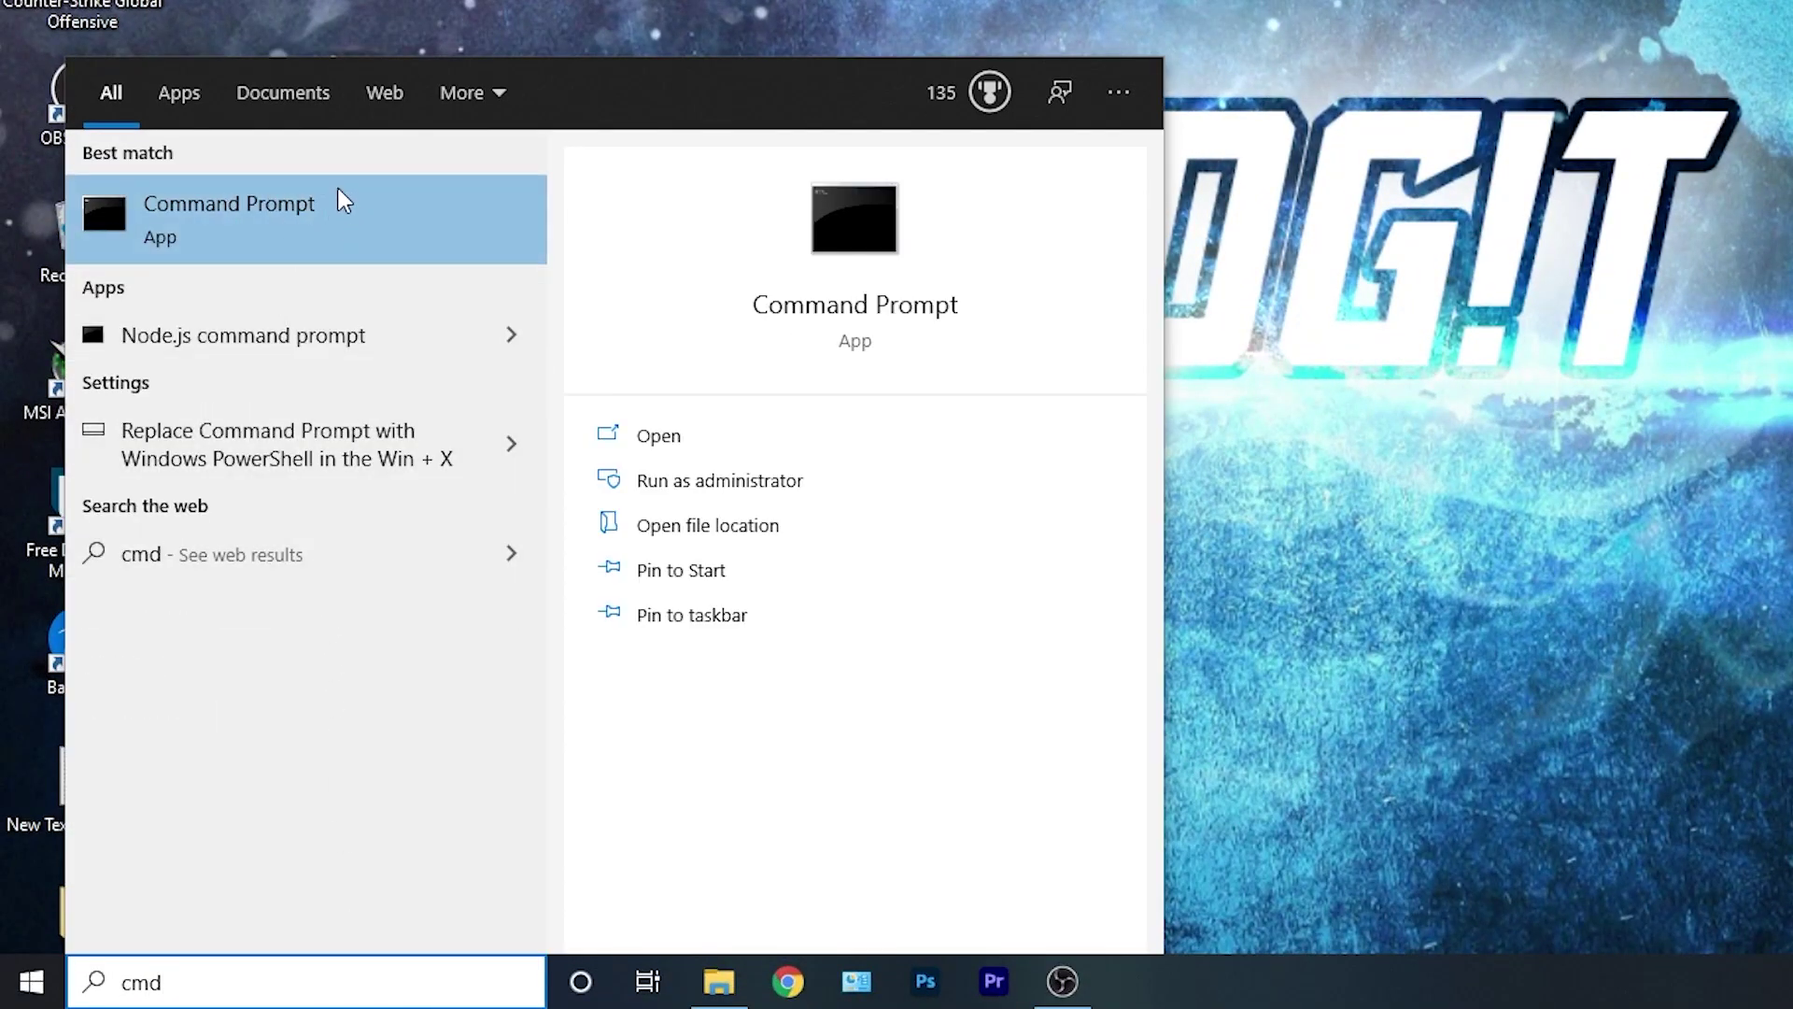
right_click(319, 209)
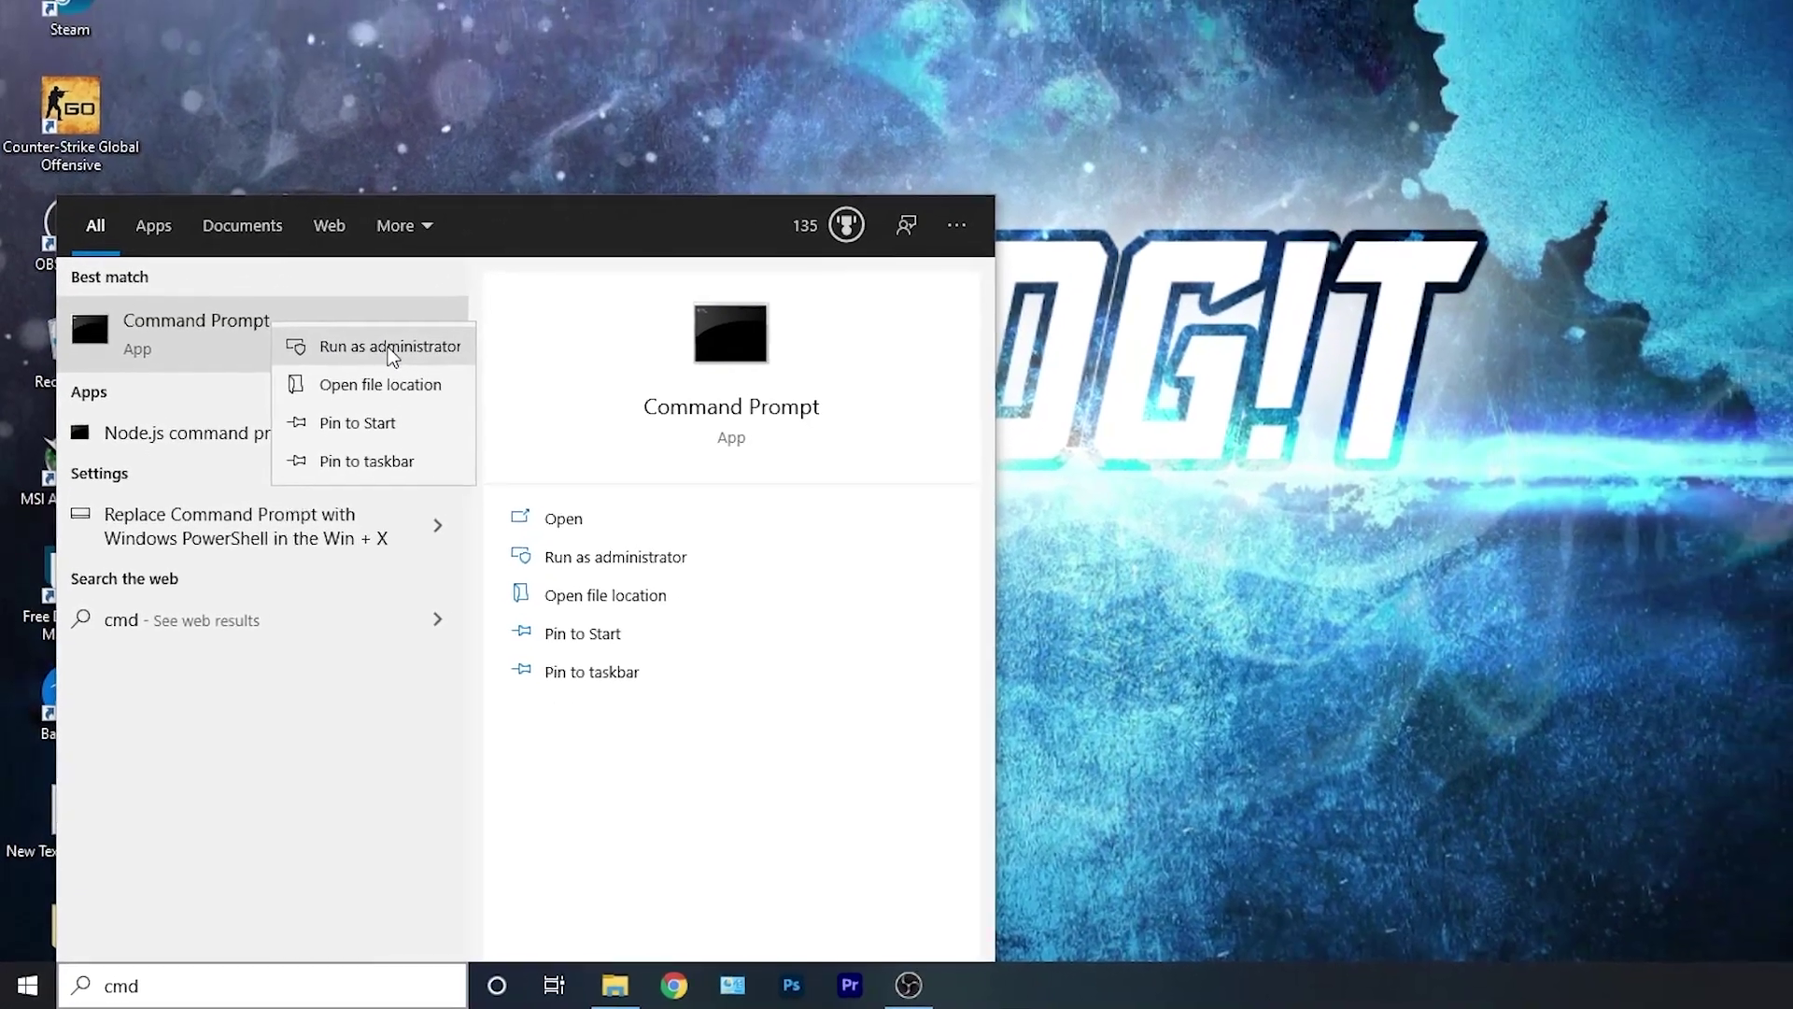
click(369, 237)
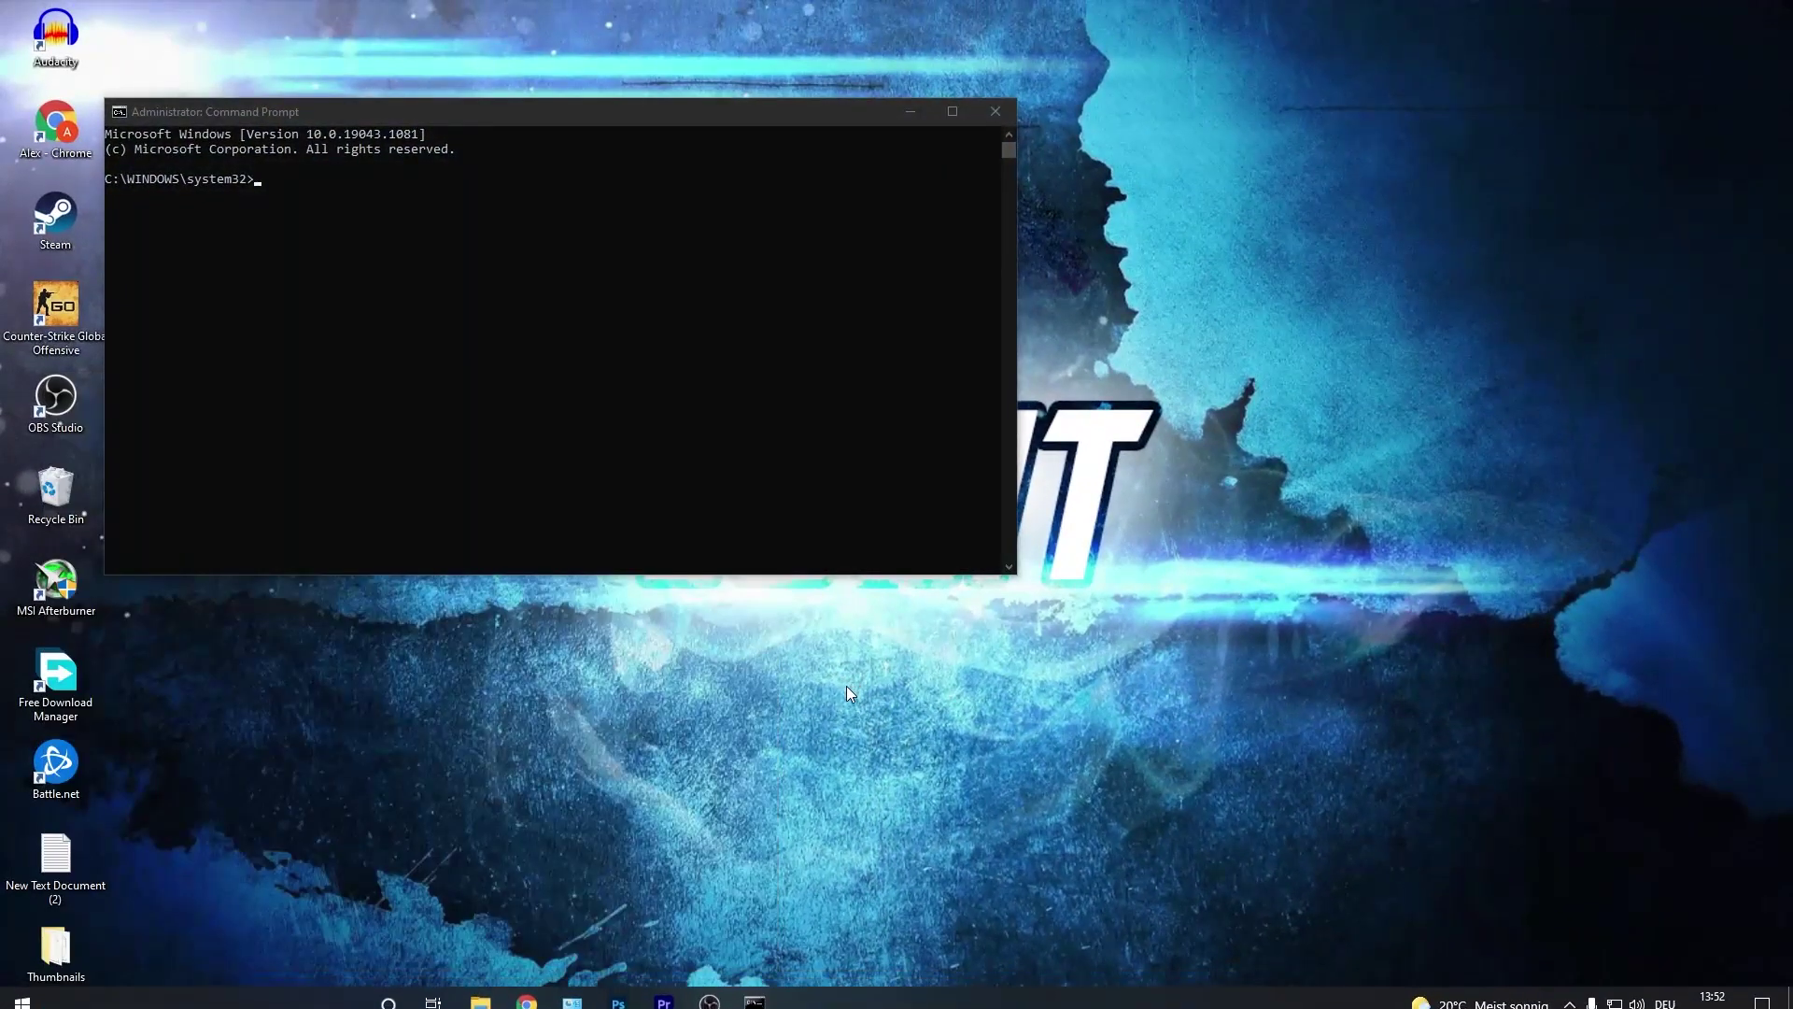
Copy the powercfg -duplicatescheme command from the notes and run it in the admin prompt.
drag(545, 118, 497, 127)
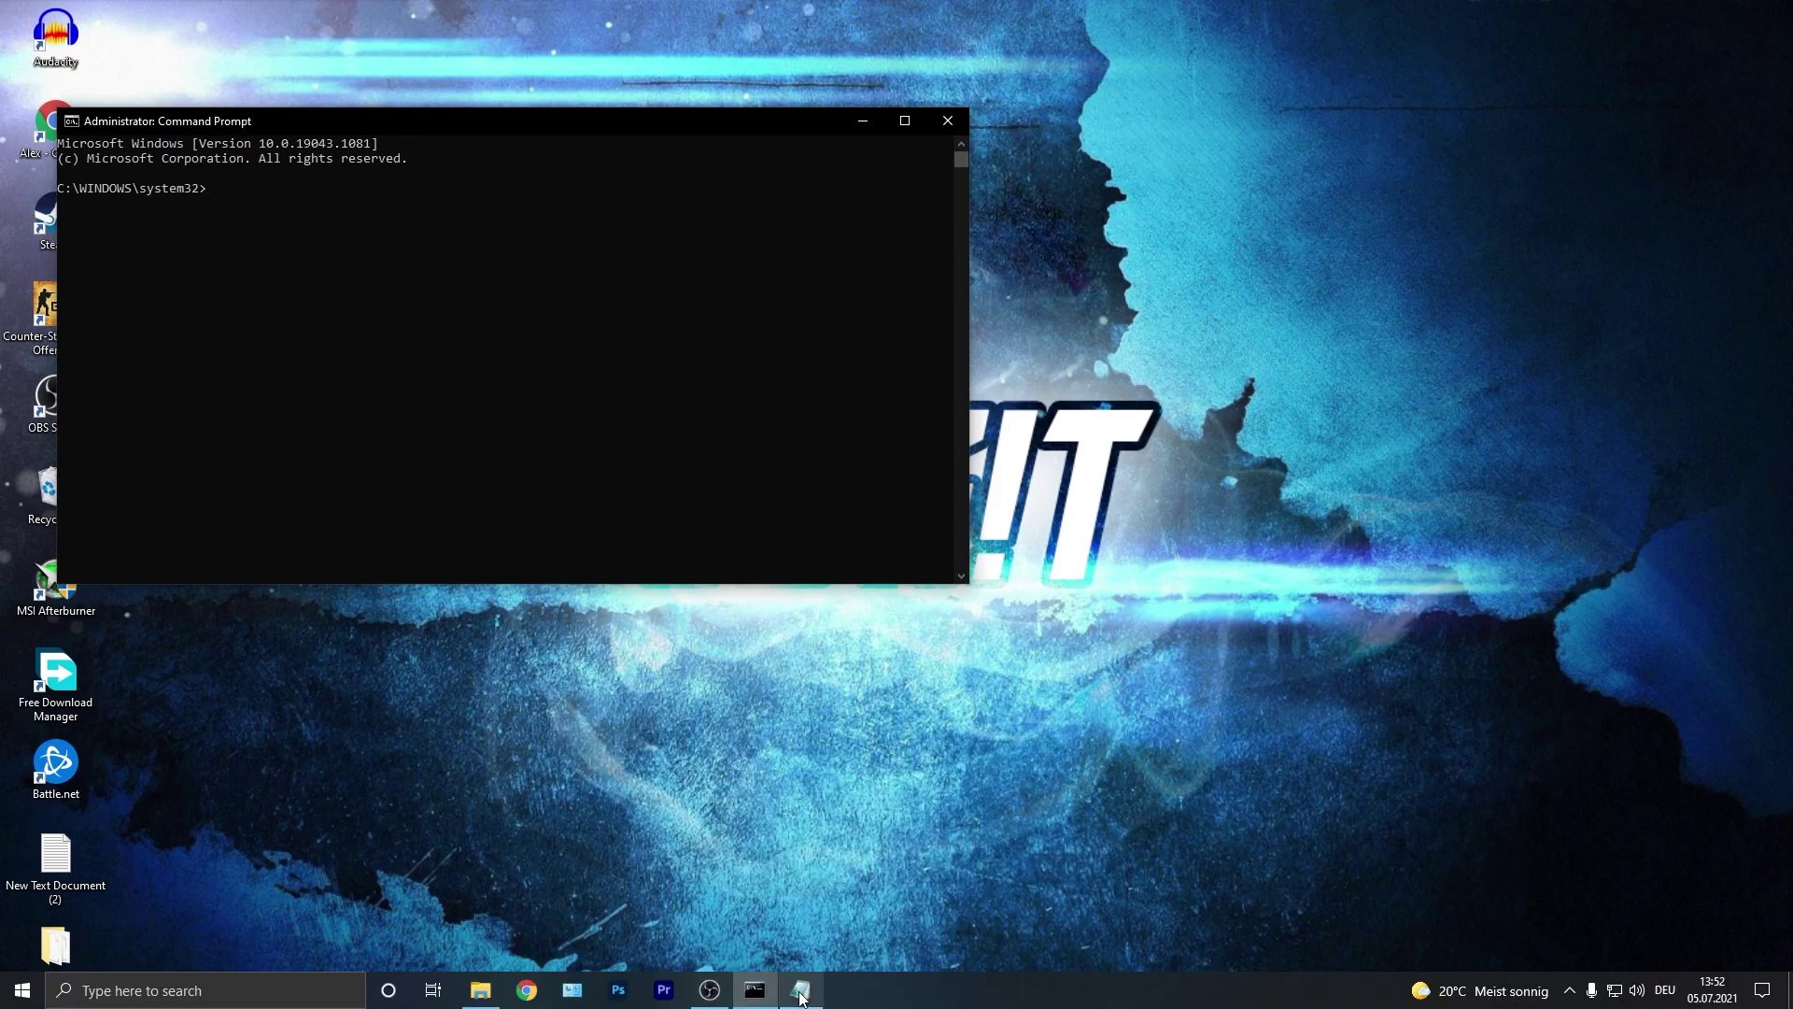
click(757, 989)
drag(1373, 372, 900, 376)
right_click(925, 374)
click(962, 416)
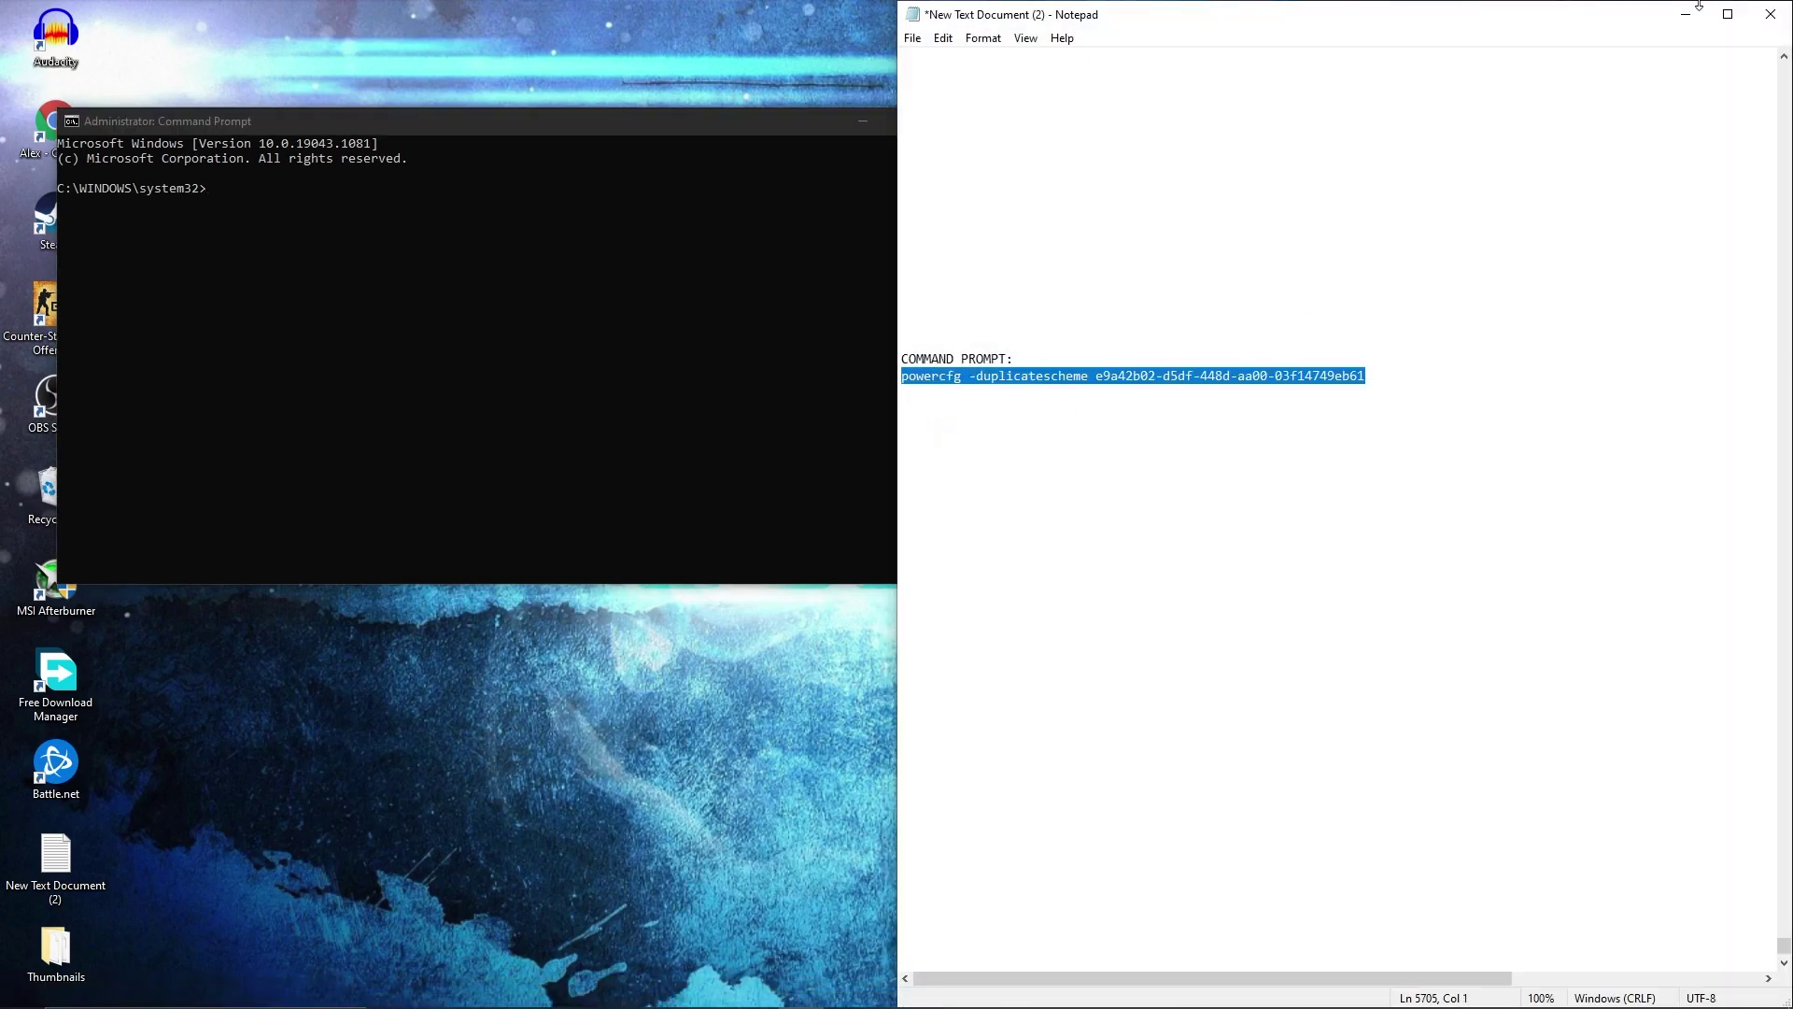
click(322, 341)
key(ctrl+v)
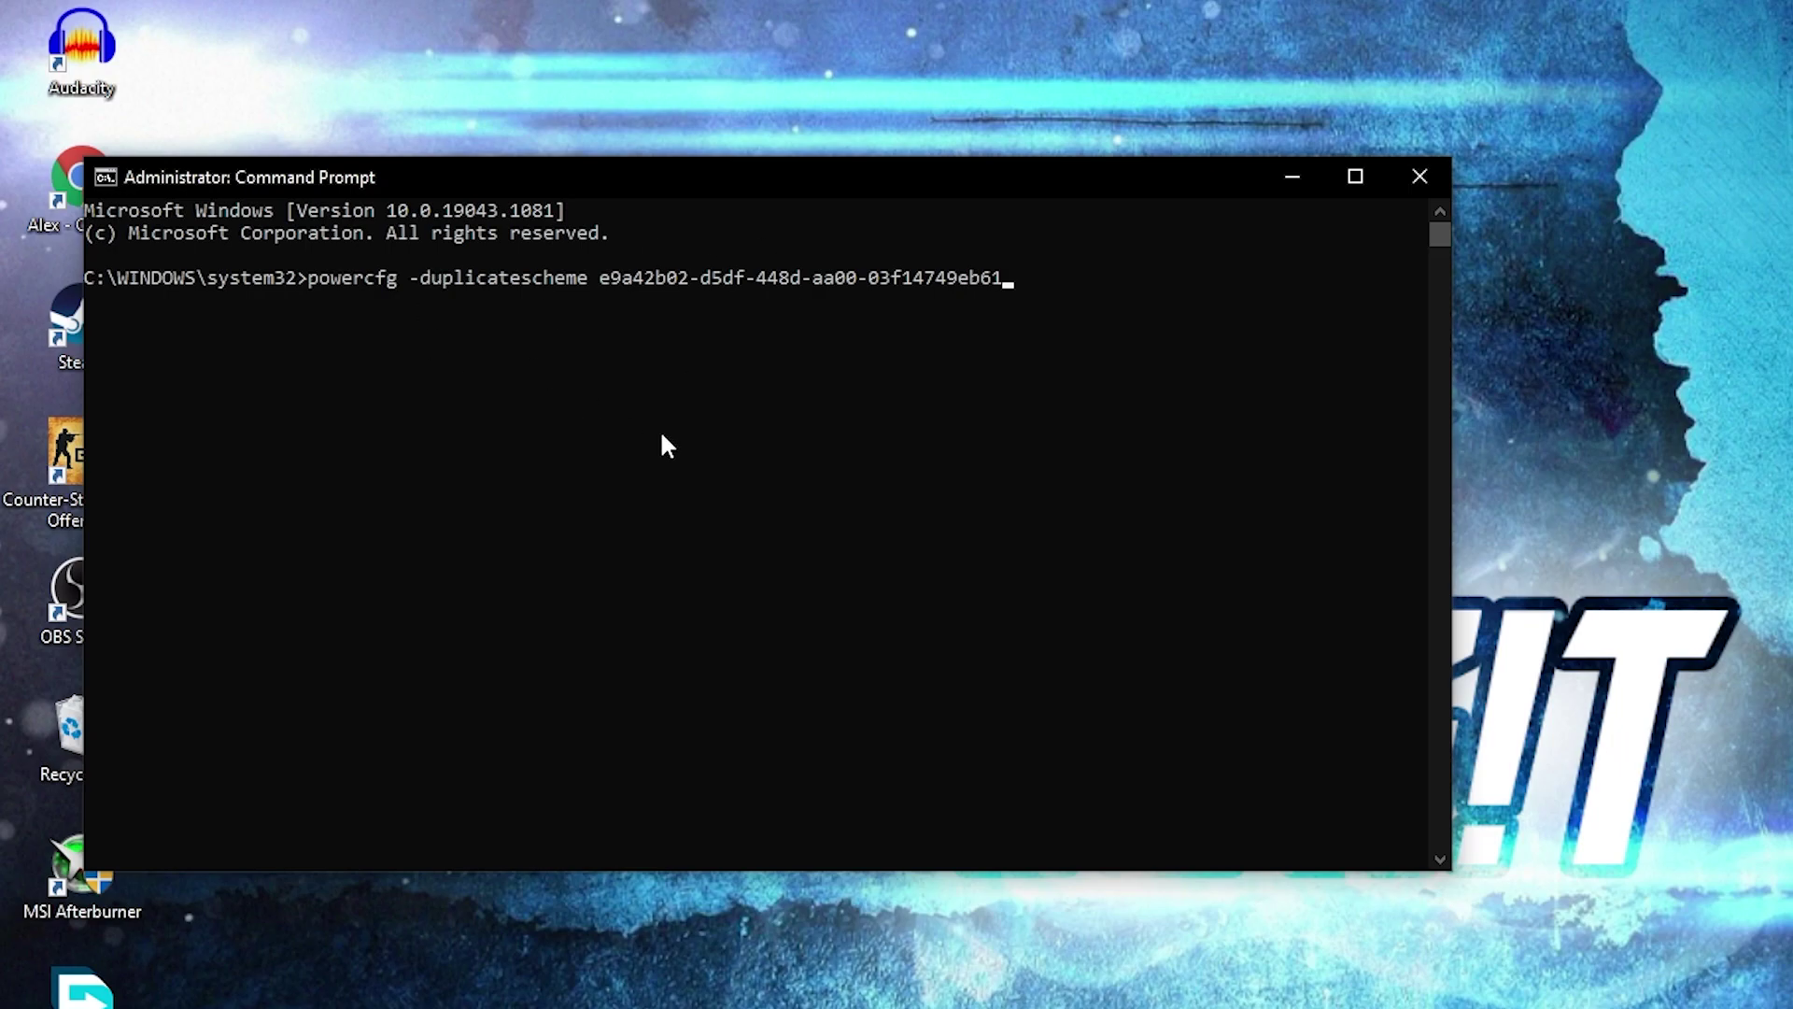
key(Return)
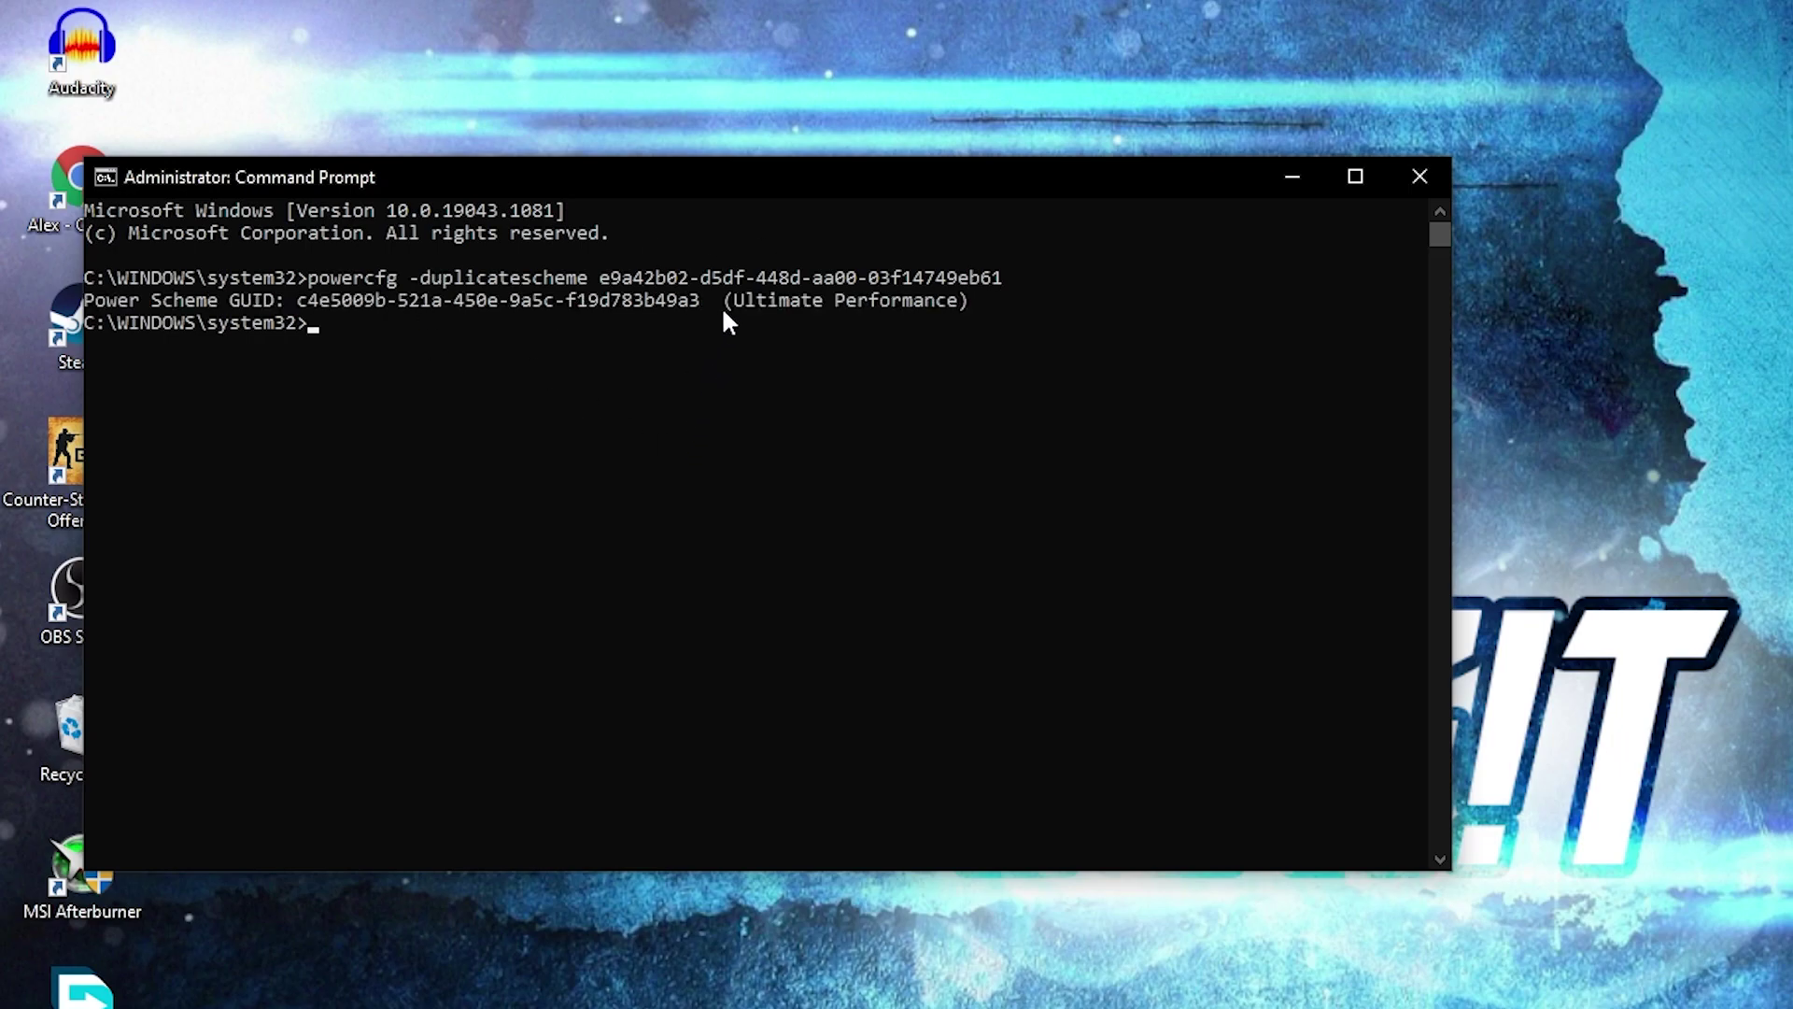
Close Command Prompt after the Ultimate Performance plan is created, then search 'choose'.
drag(728, 302, 845, 311)
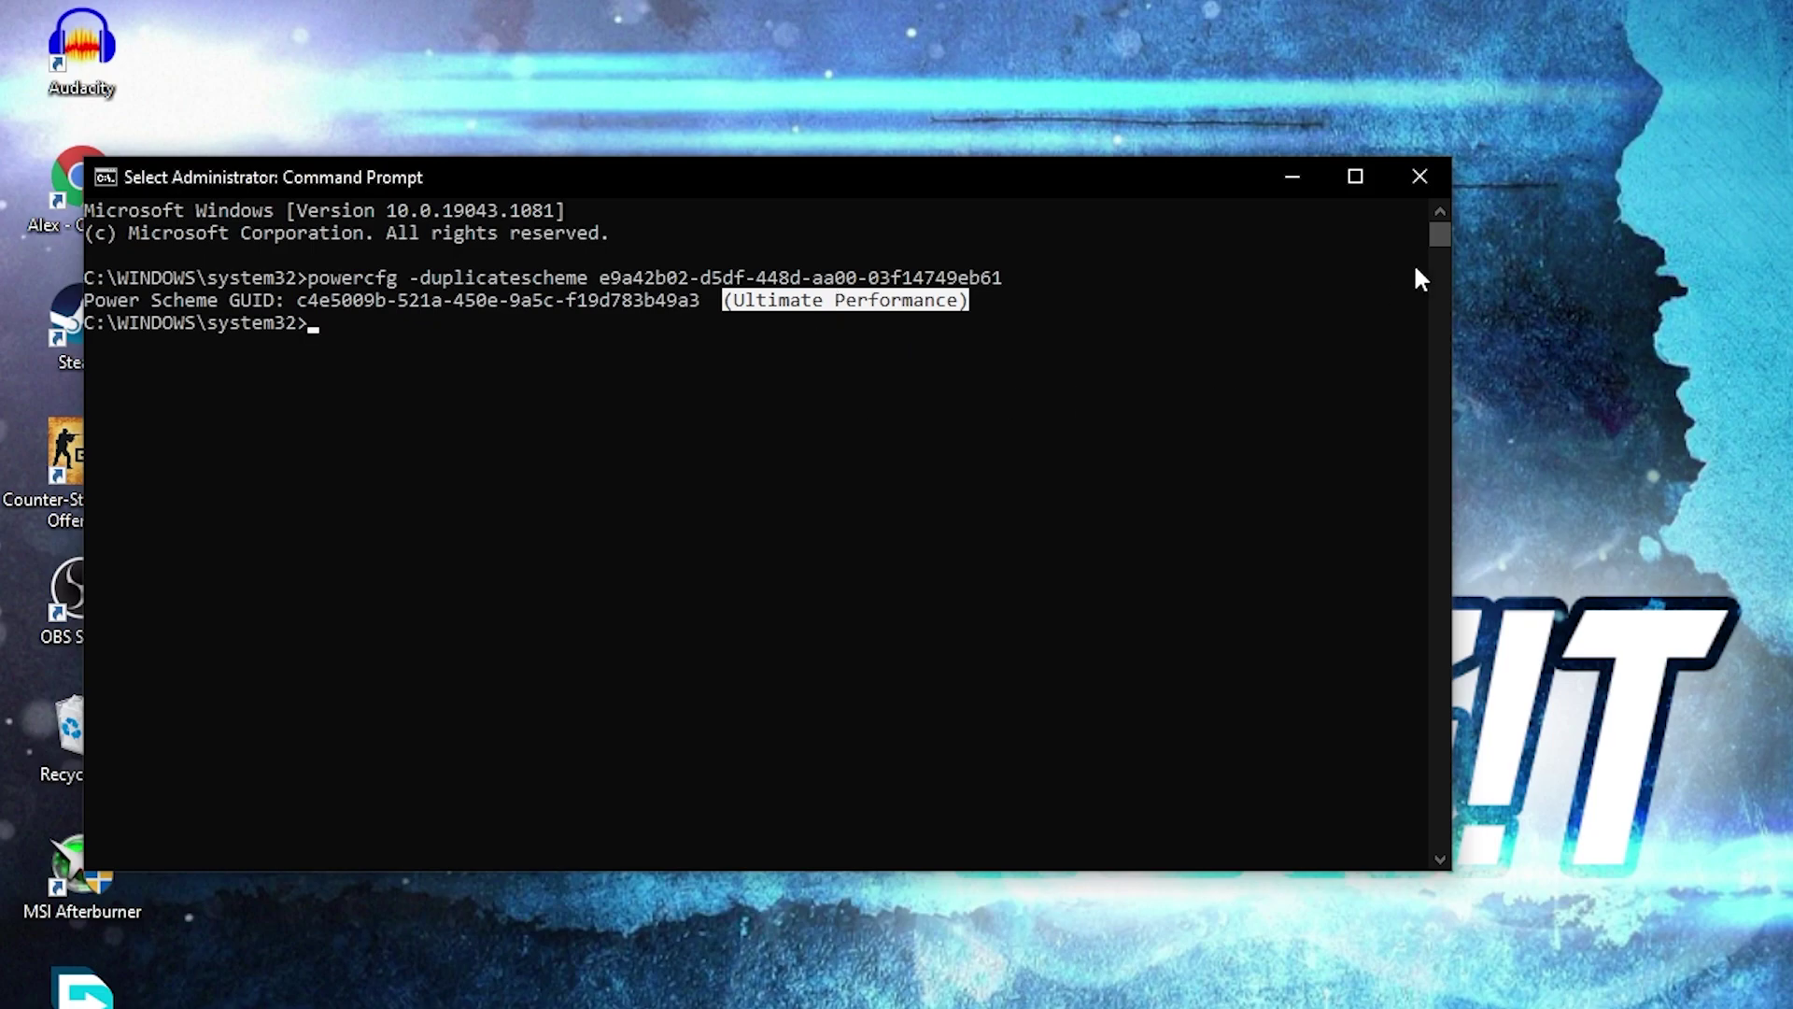
click(1410, 183)
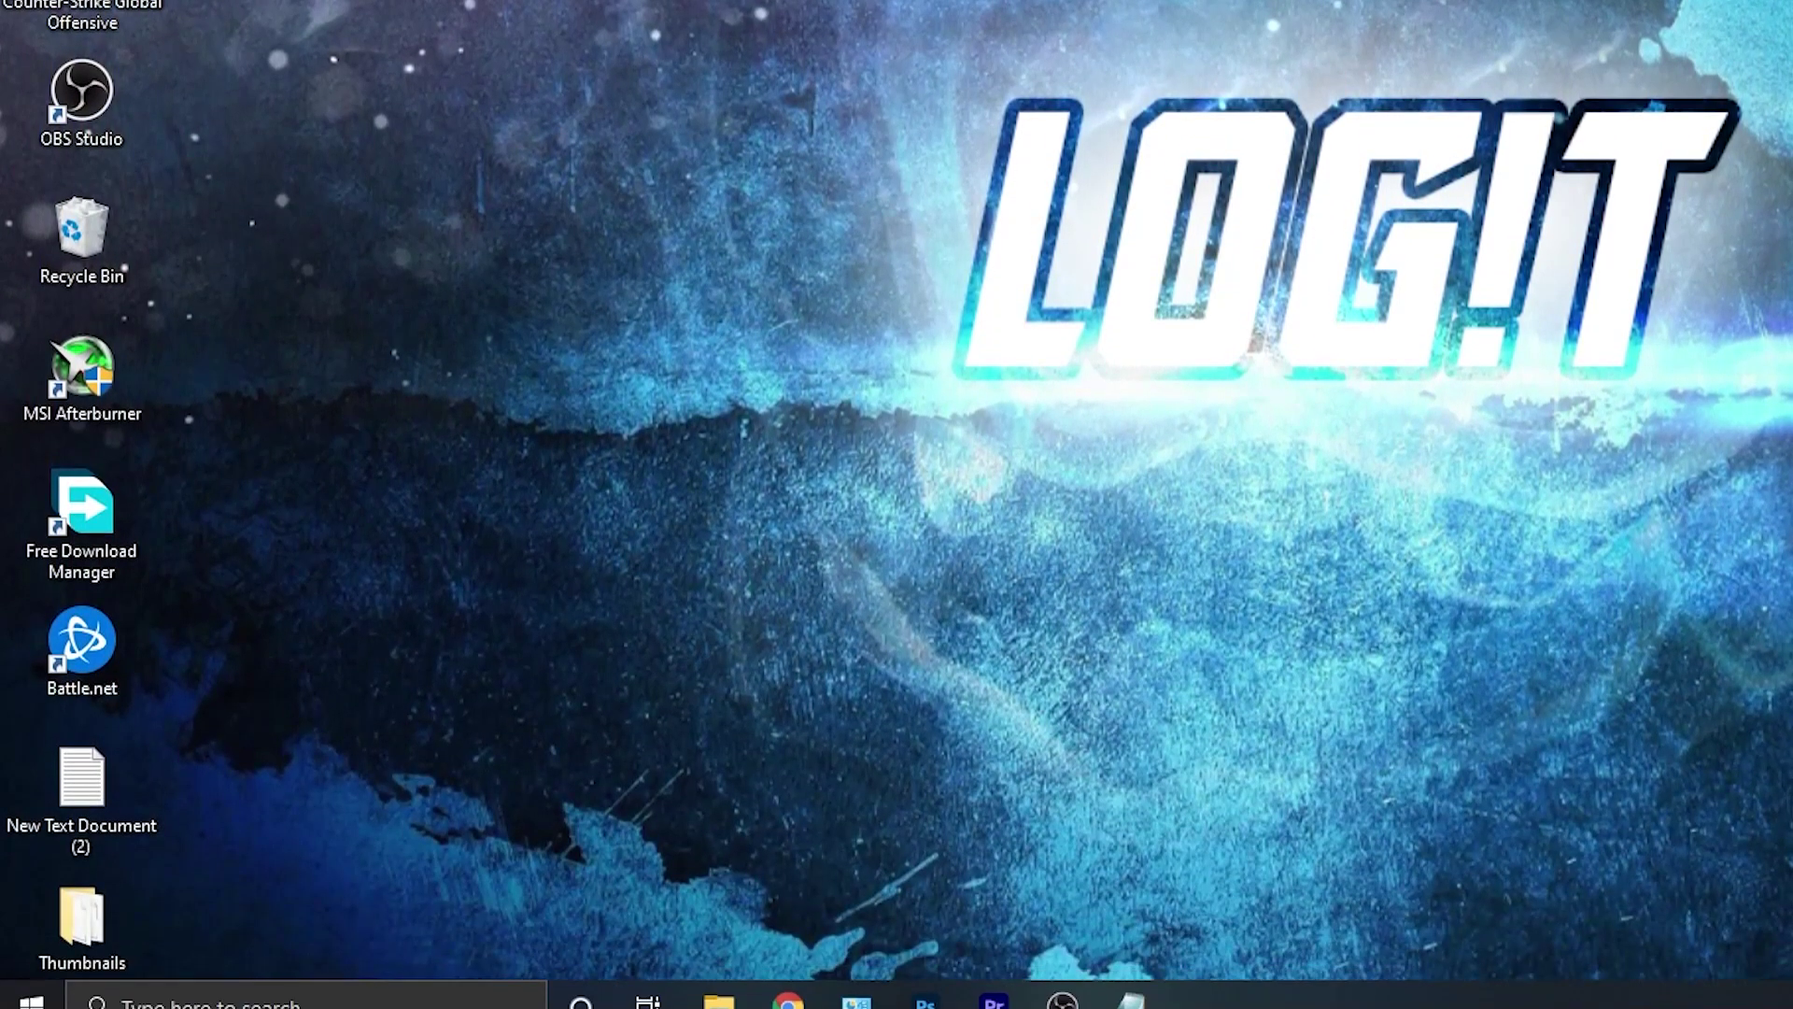
click(352, 990)
text(choose)
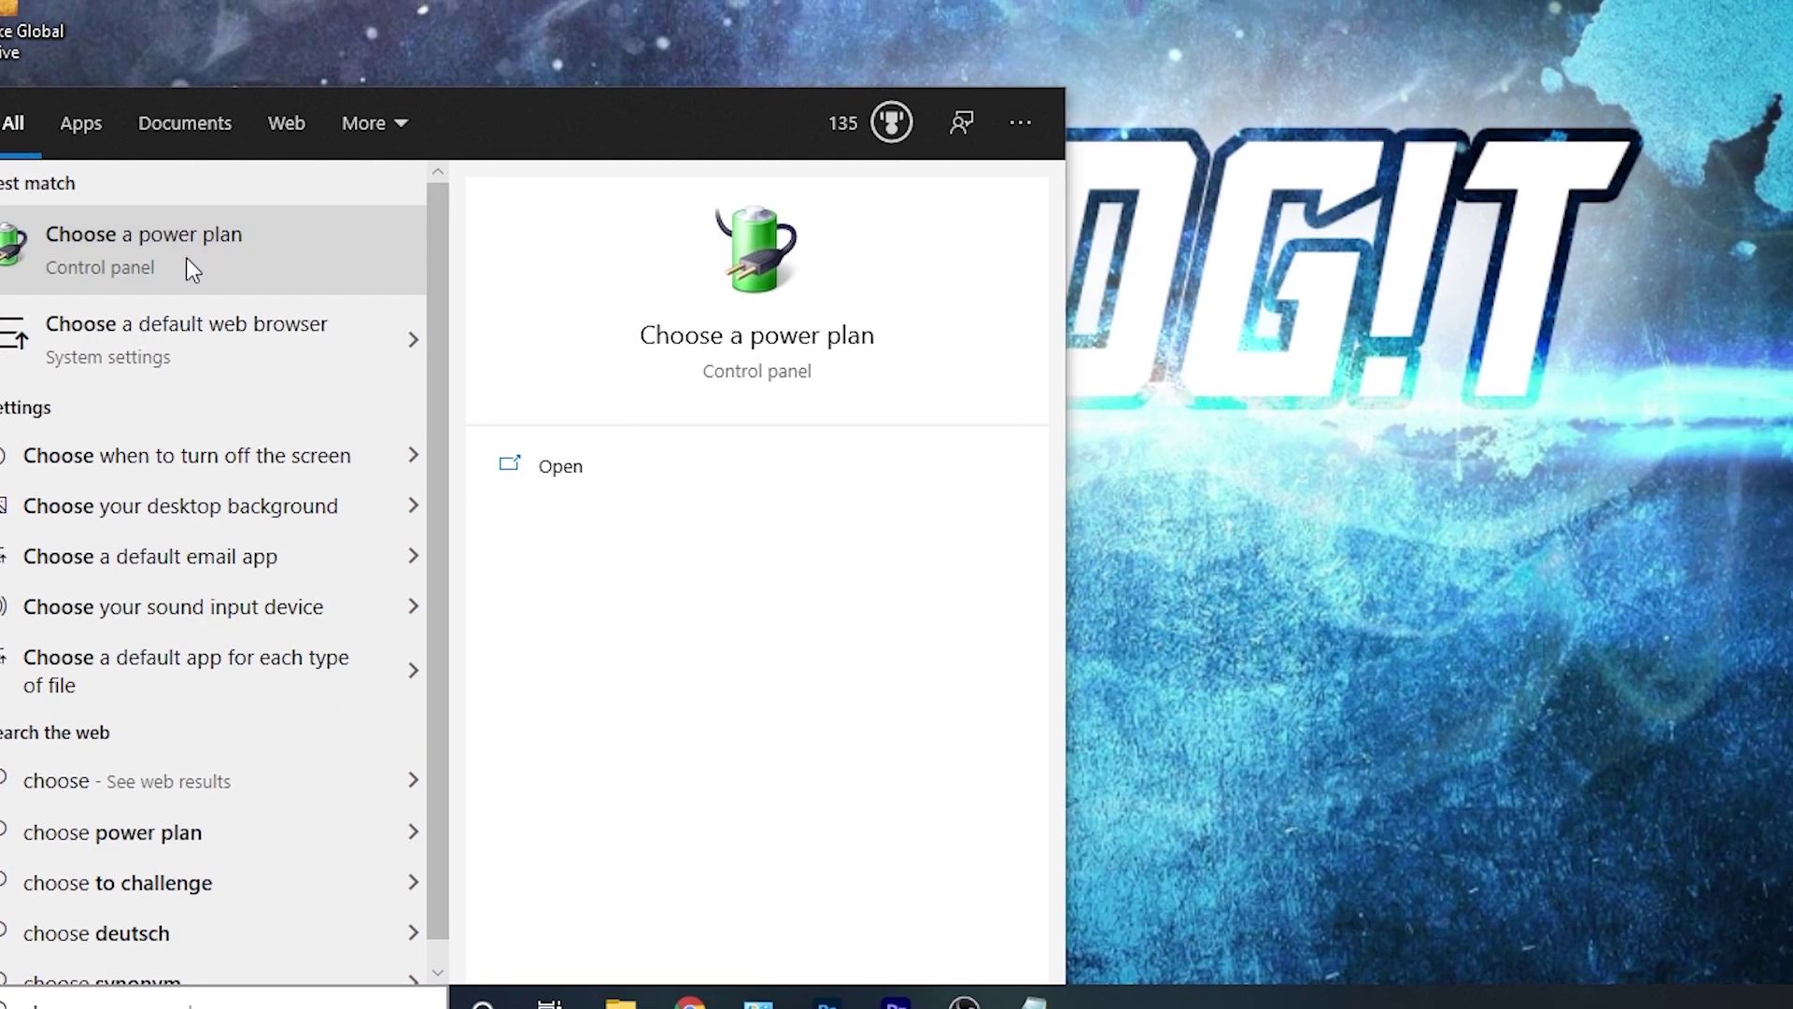
Open Choose a power plan and reveal additional plans, with Ultimate Performance active.
click(327, 211)
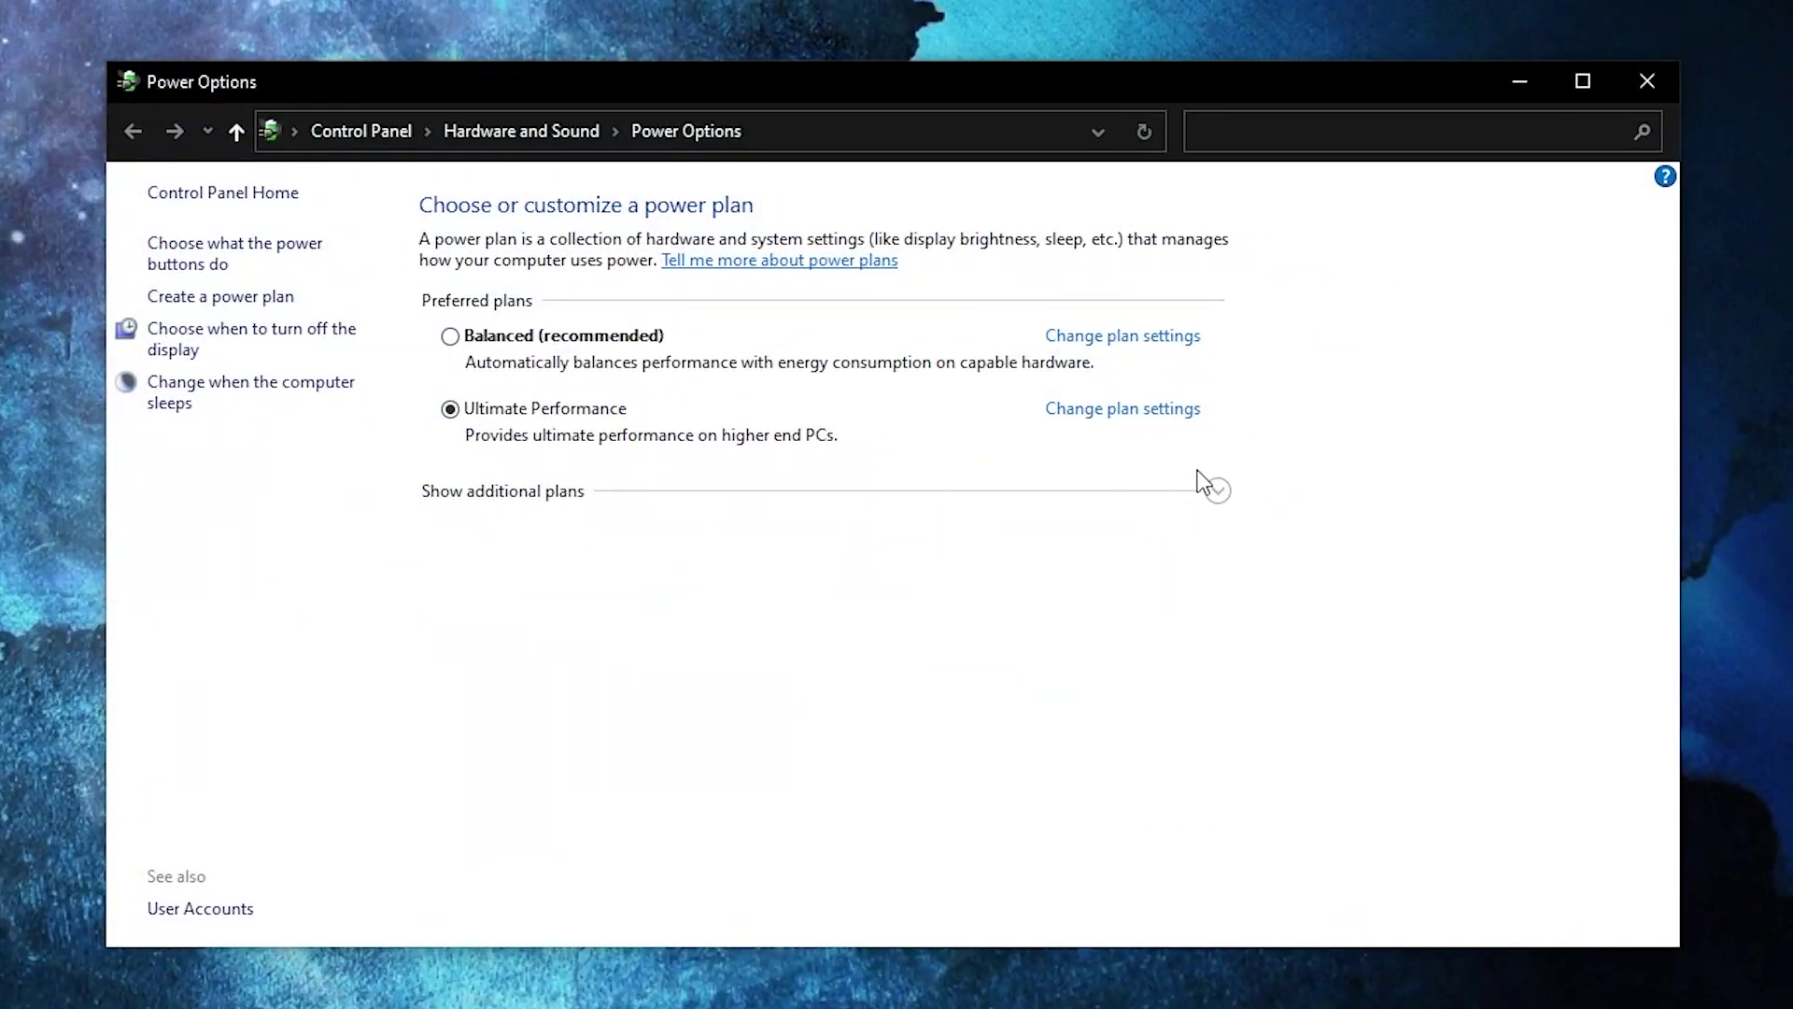
click(1219, 493)
scroll(706, 598, down, 2)
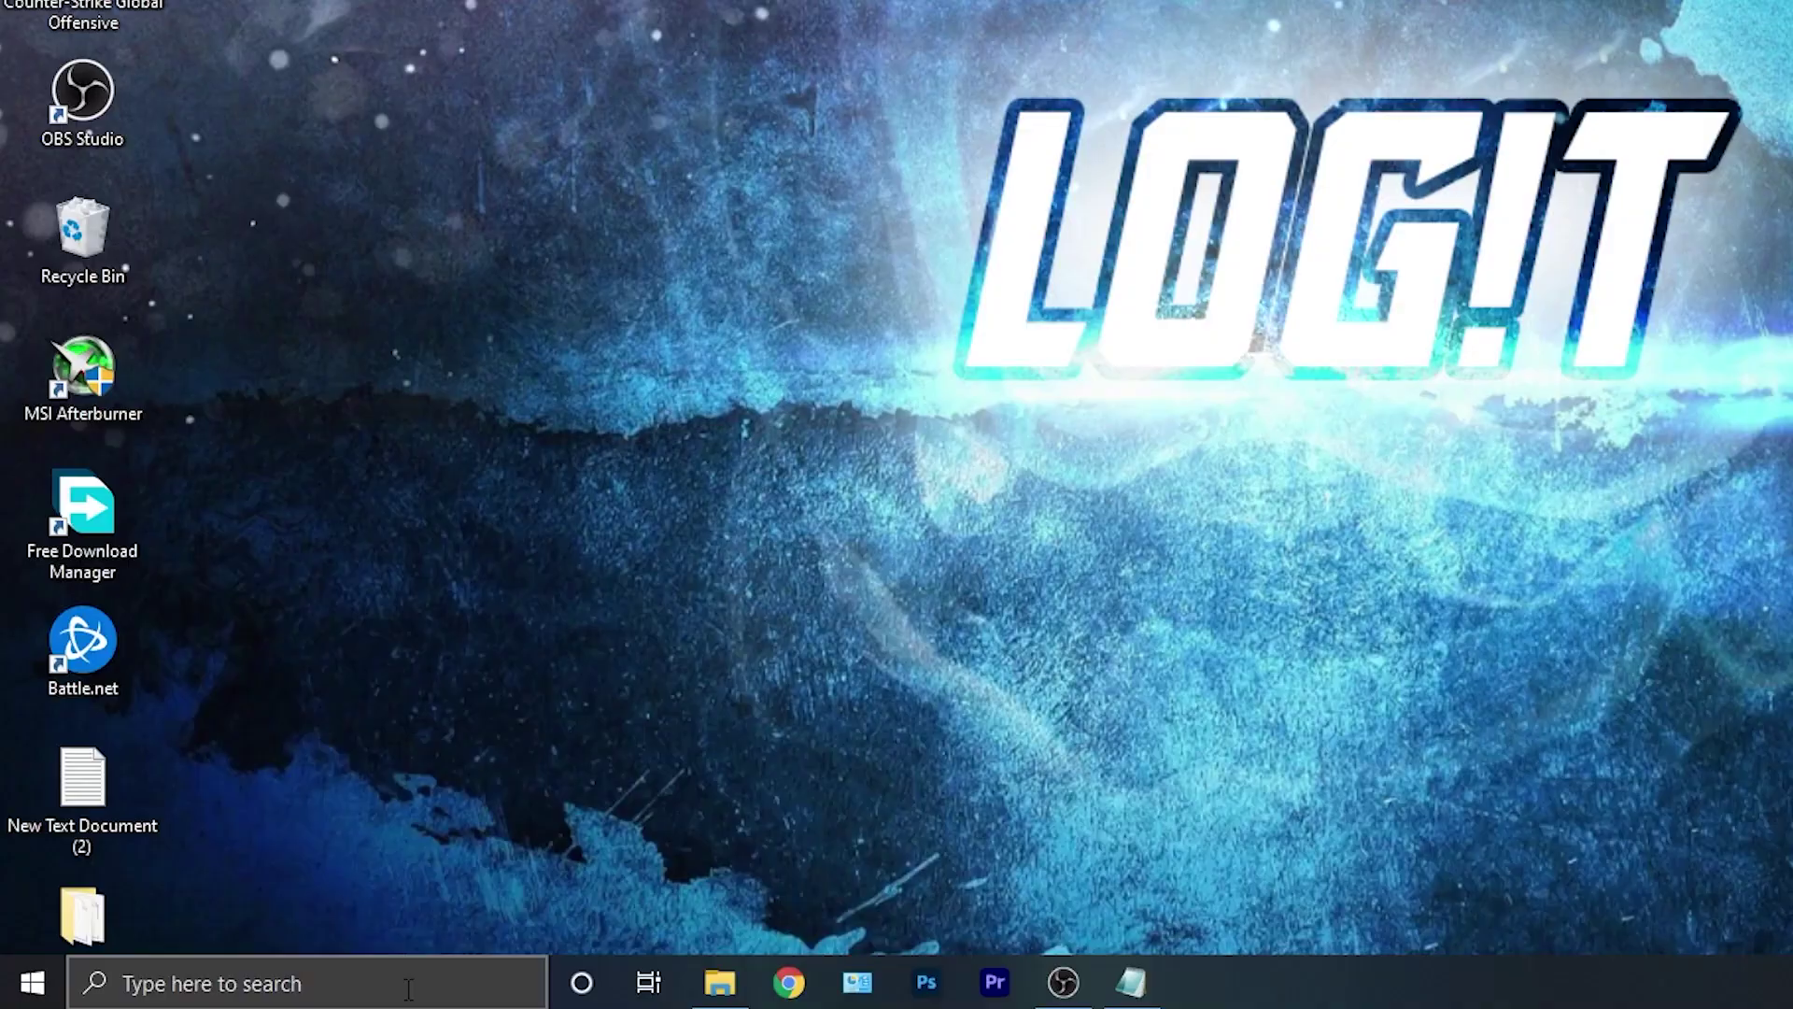
click(411, 988)
Set visual effects to Adjust for best performance via This PC > Advanced system settings, and apply.
text(this pc)
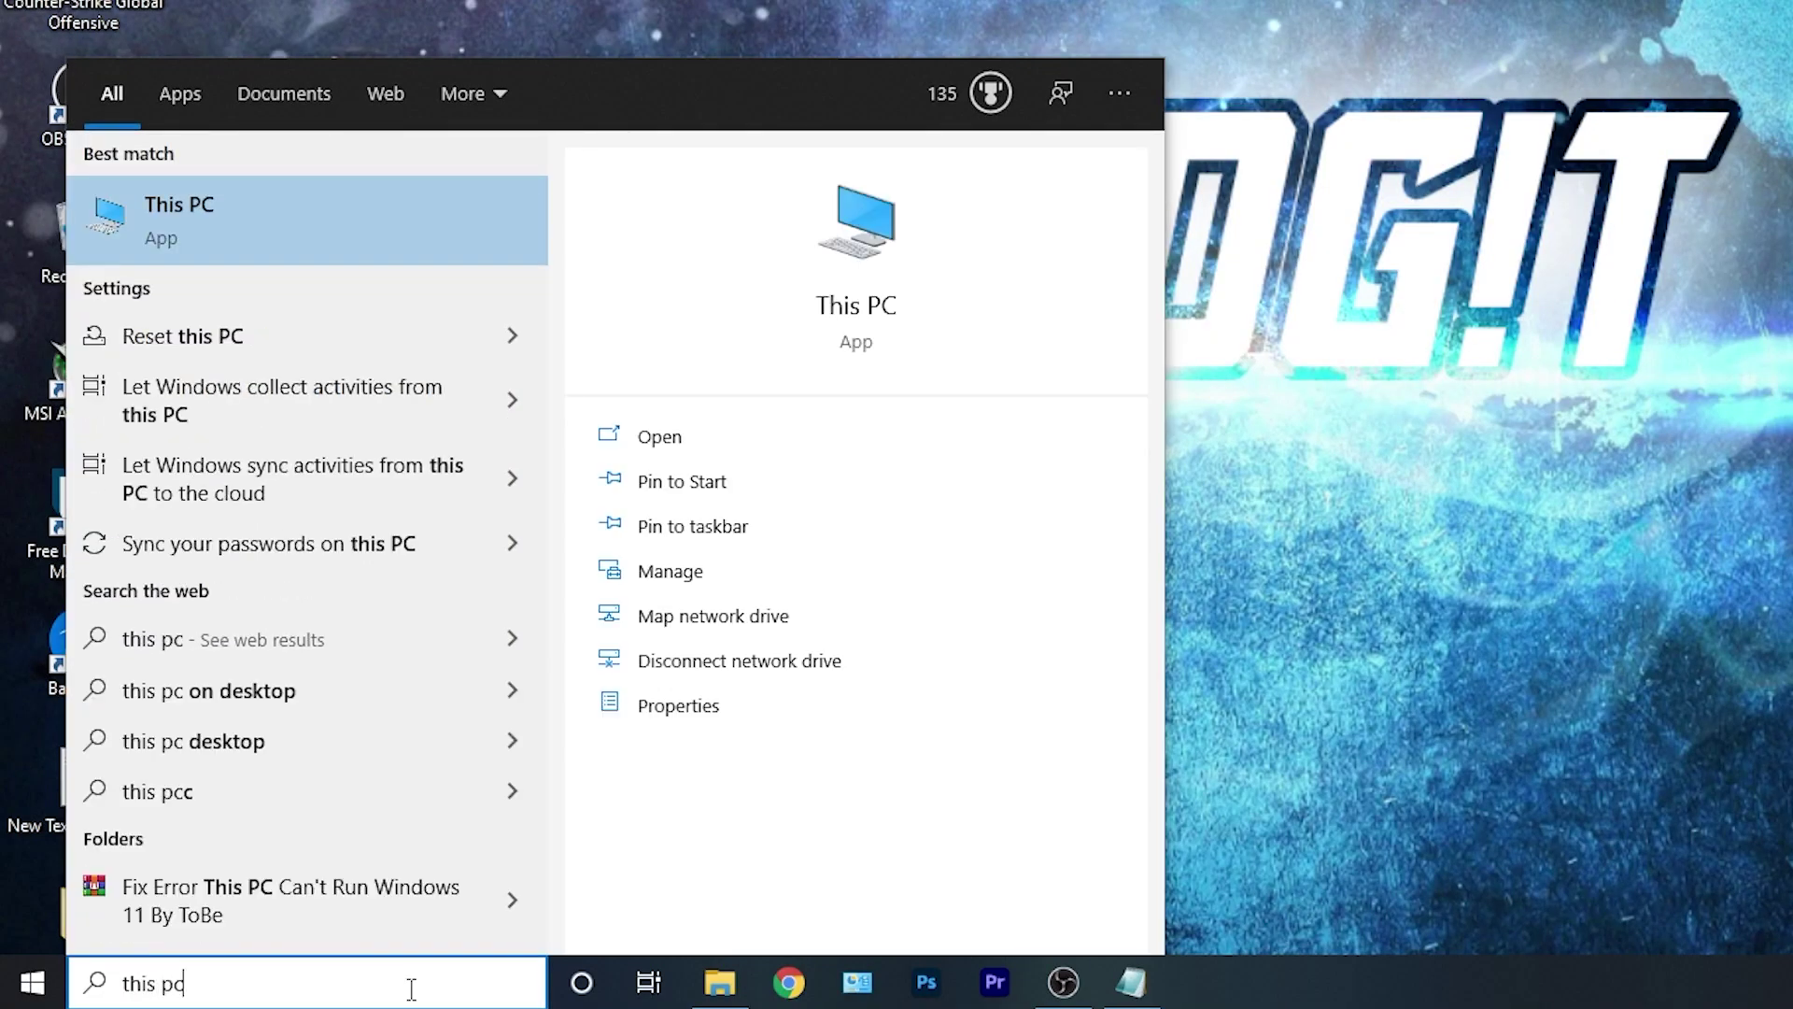
right_click(303, 217)
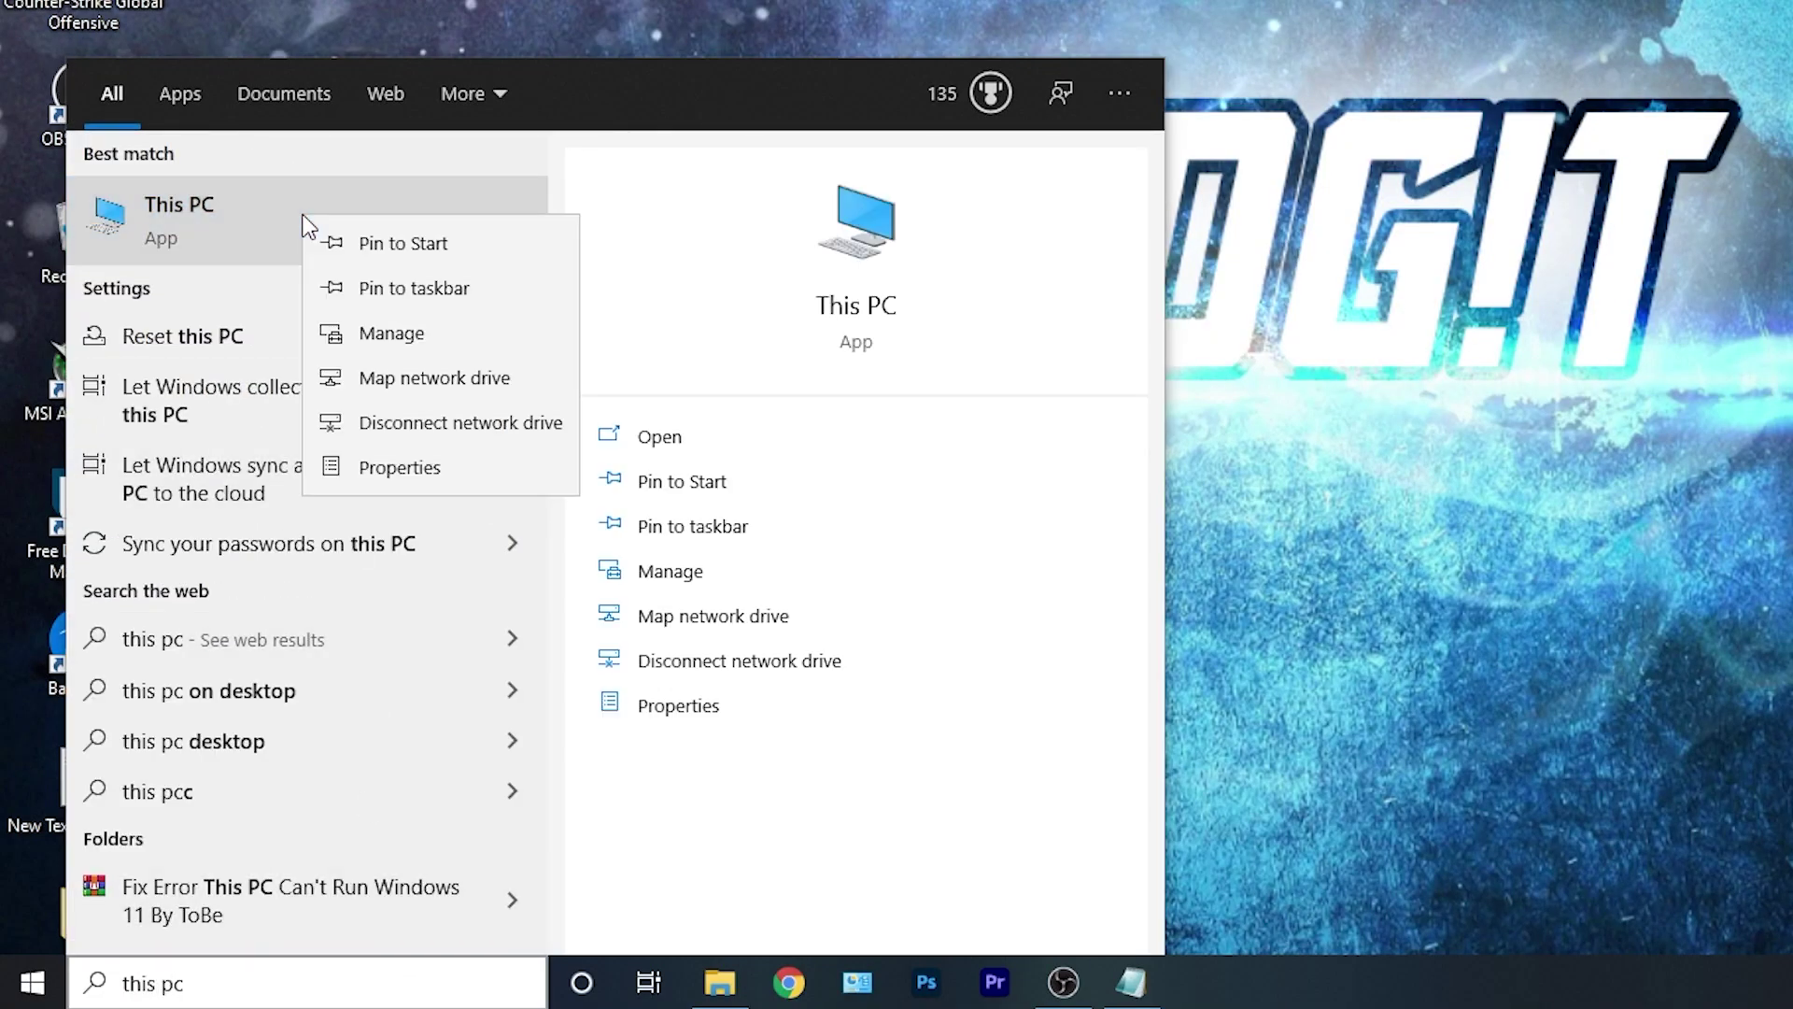
click(439, 458)
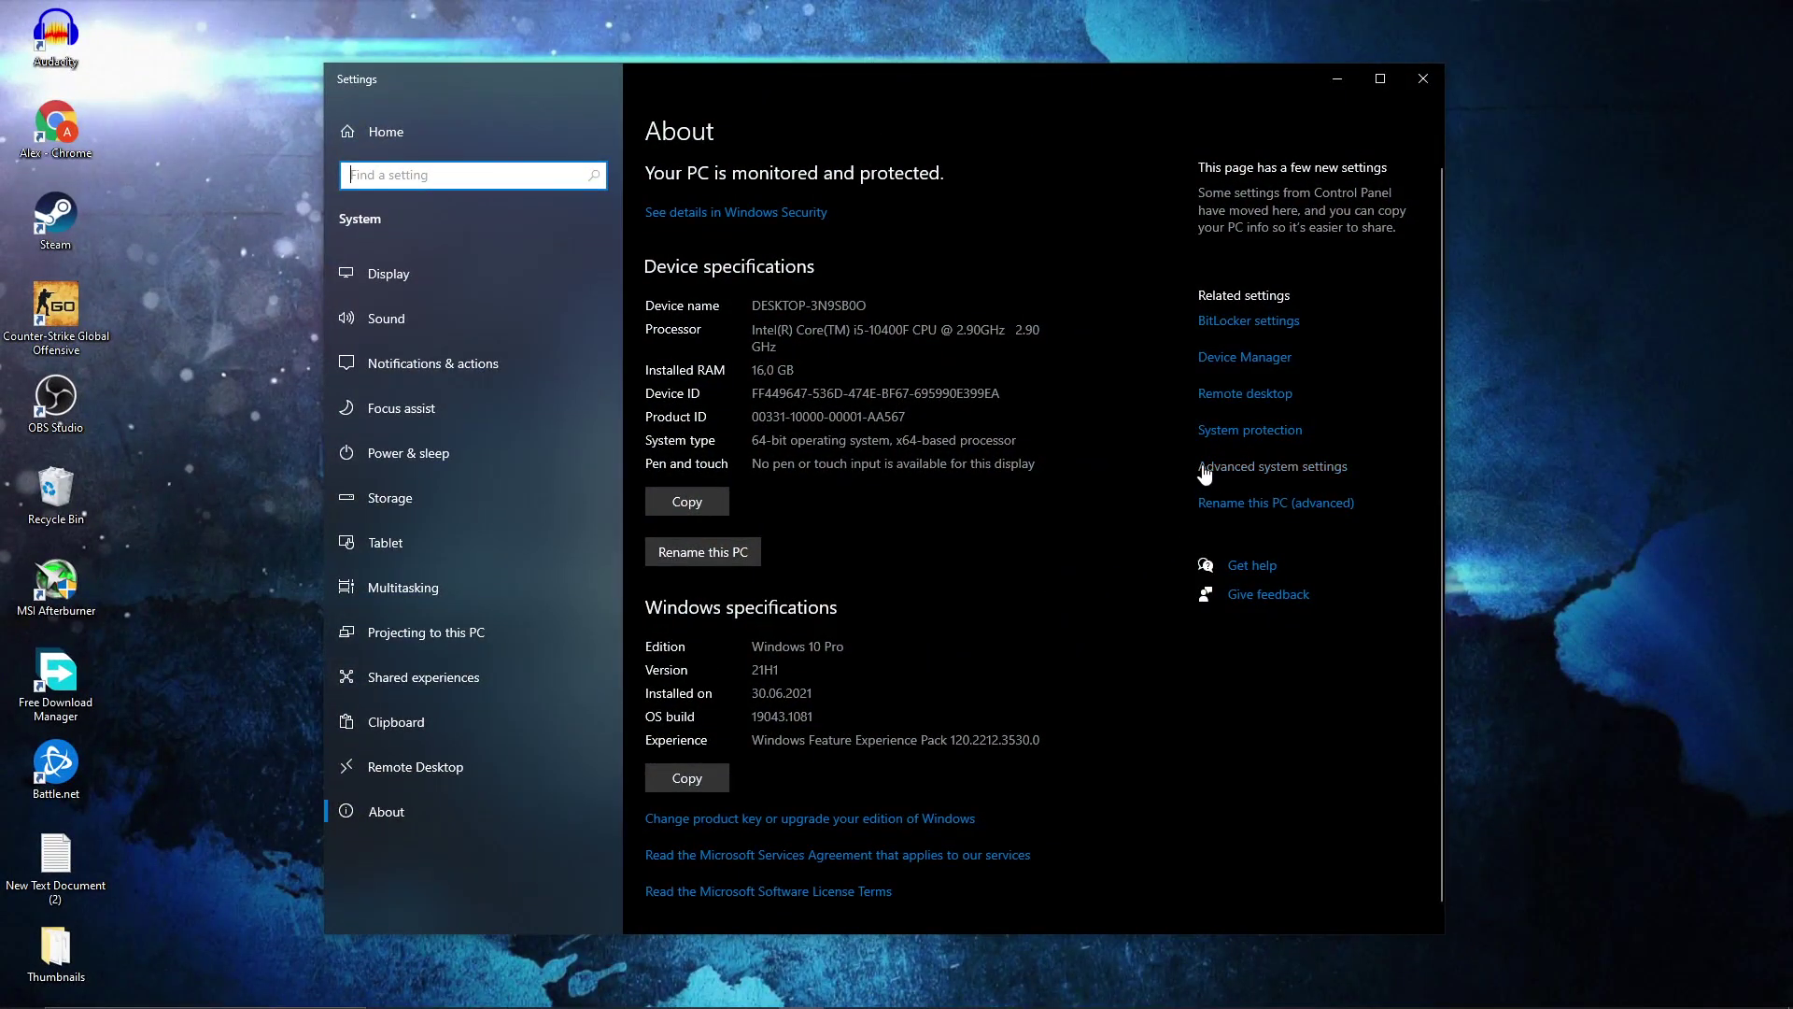
click(1238, 467)
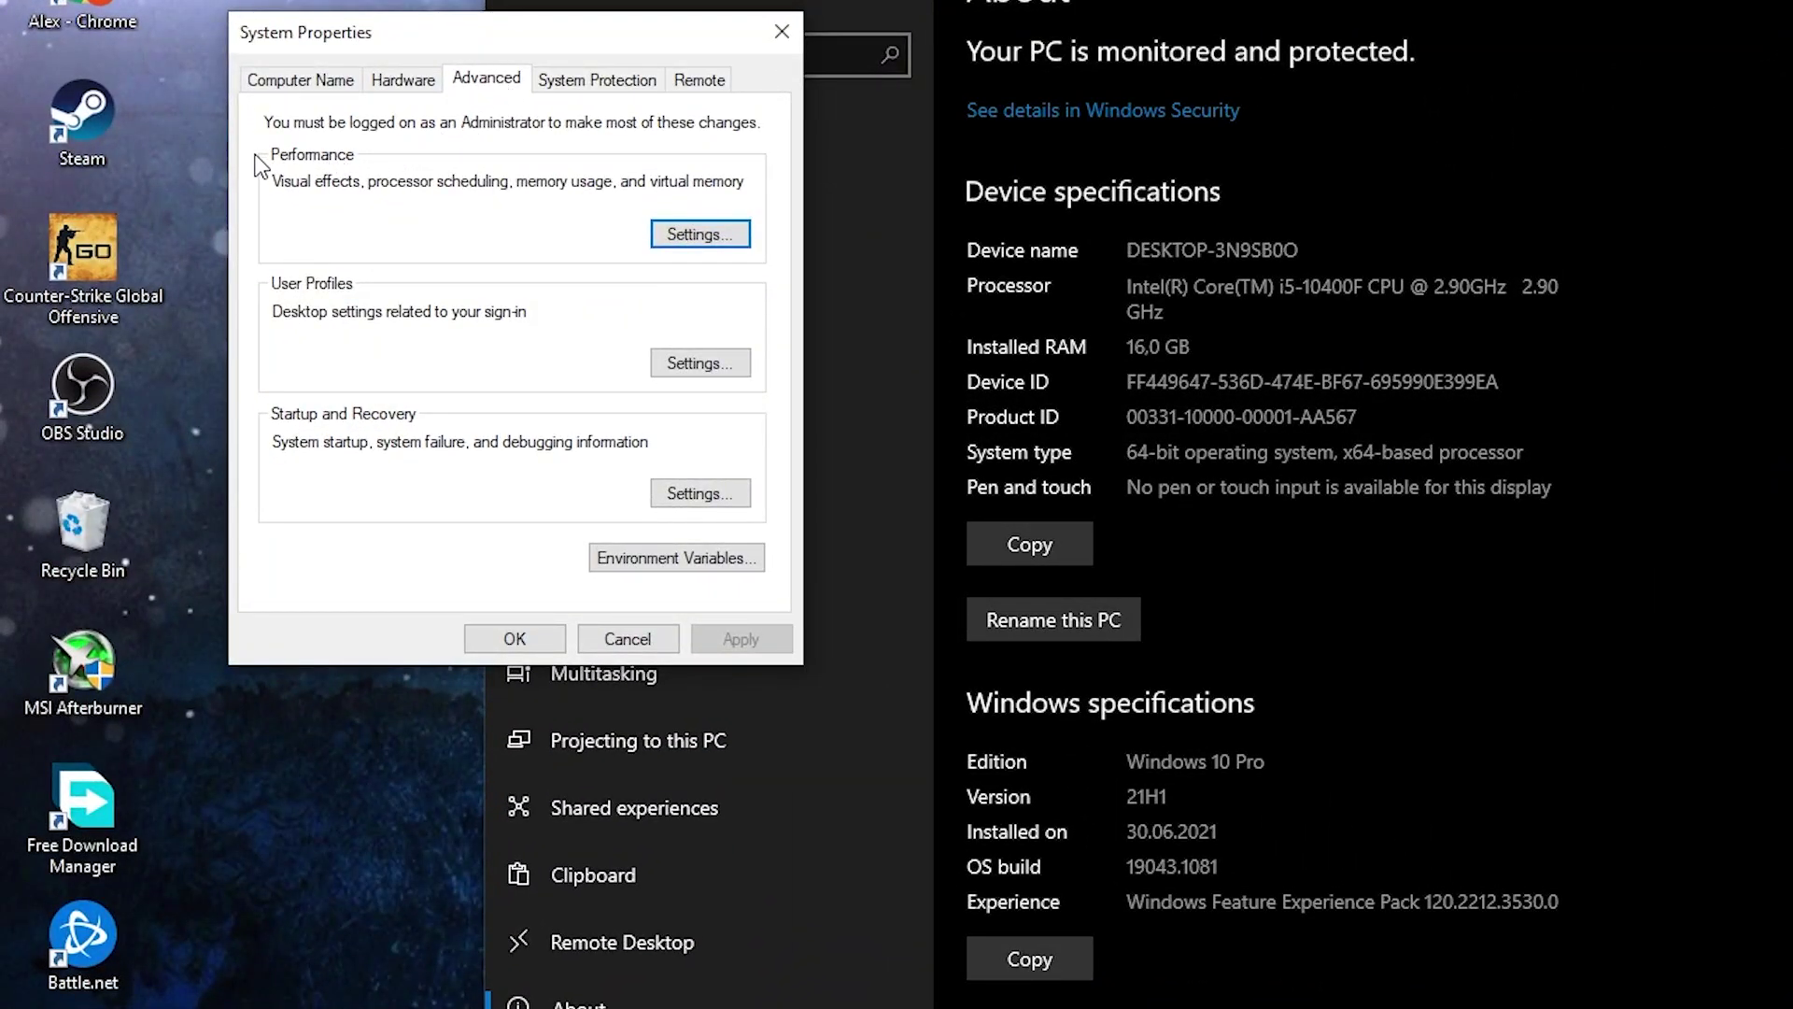
click(700, 236)
click(332, 364)
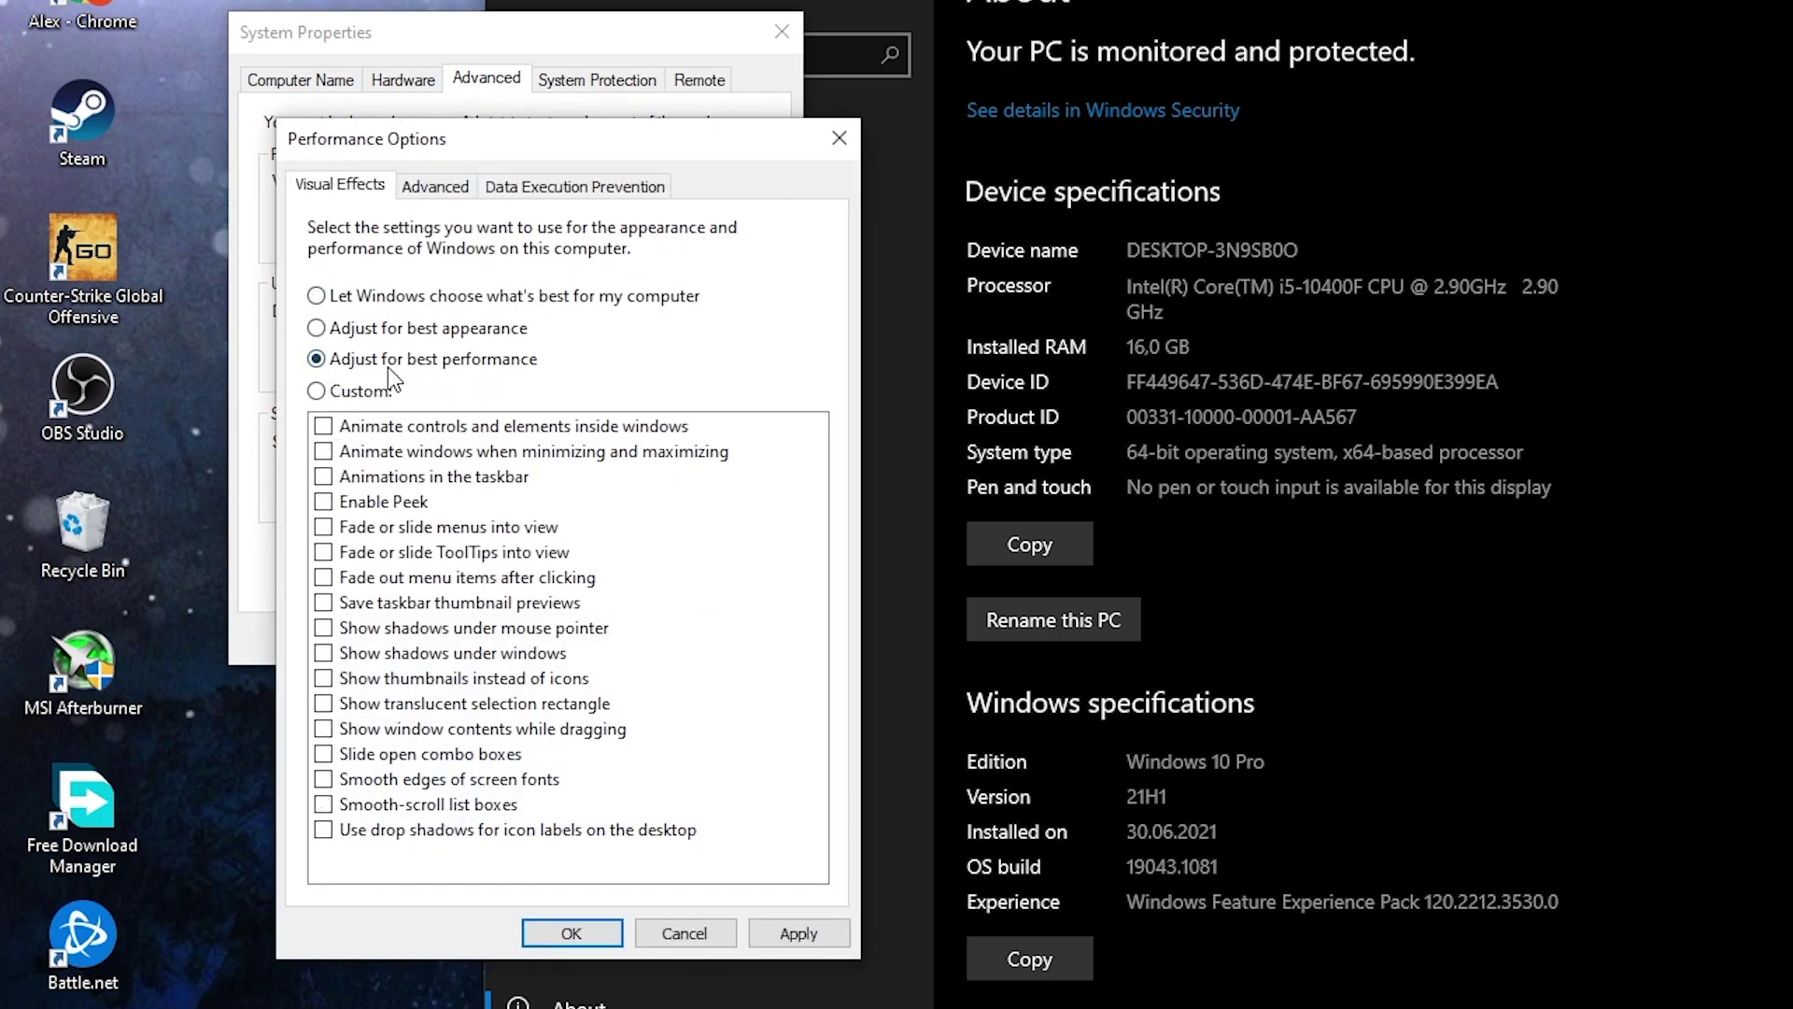
click(800, 933)
click(573, 933)
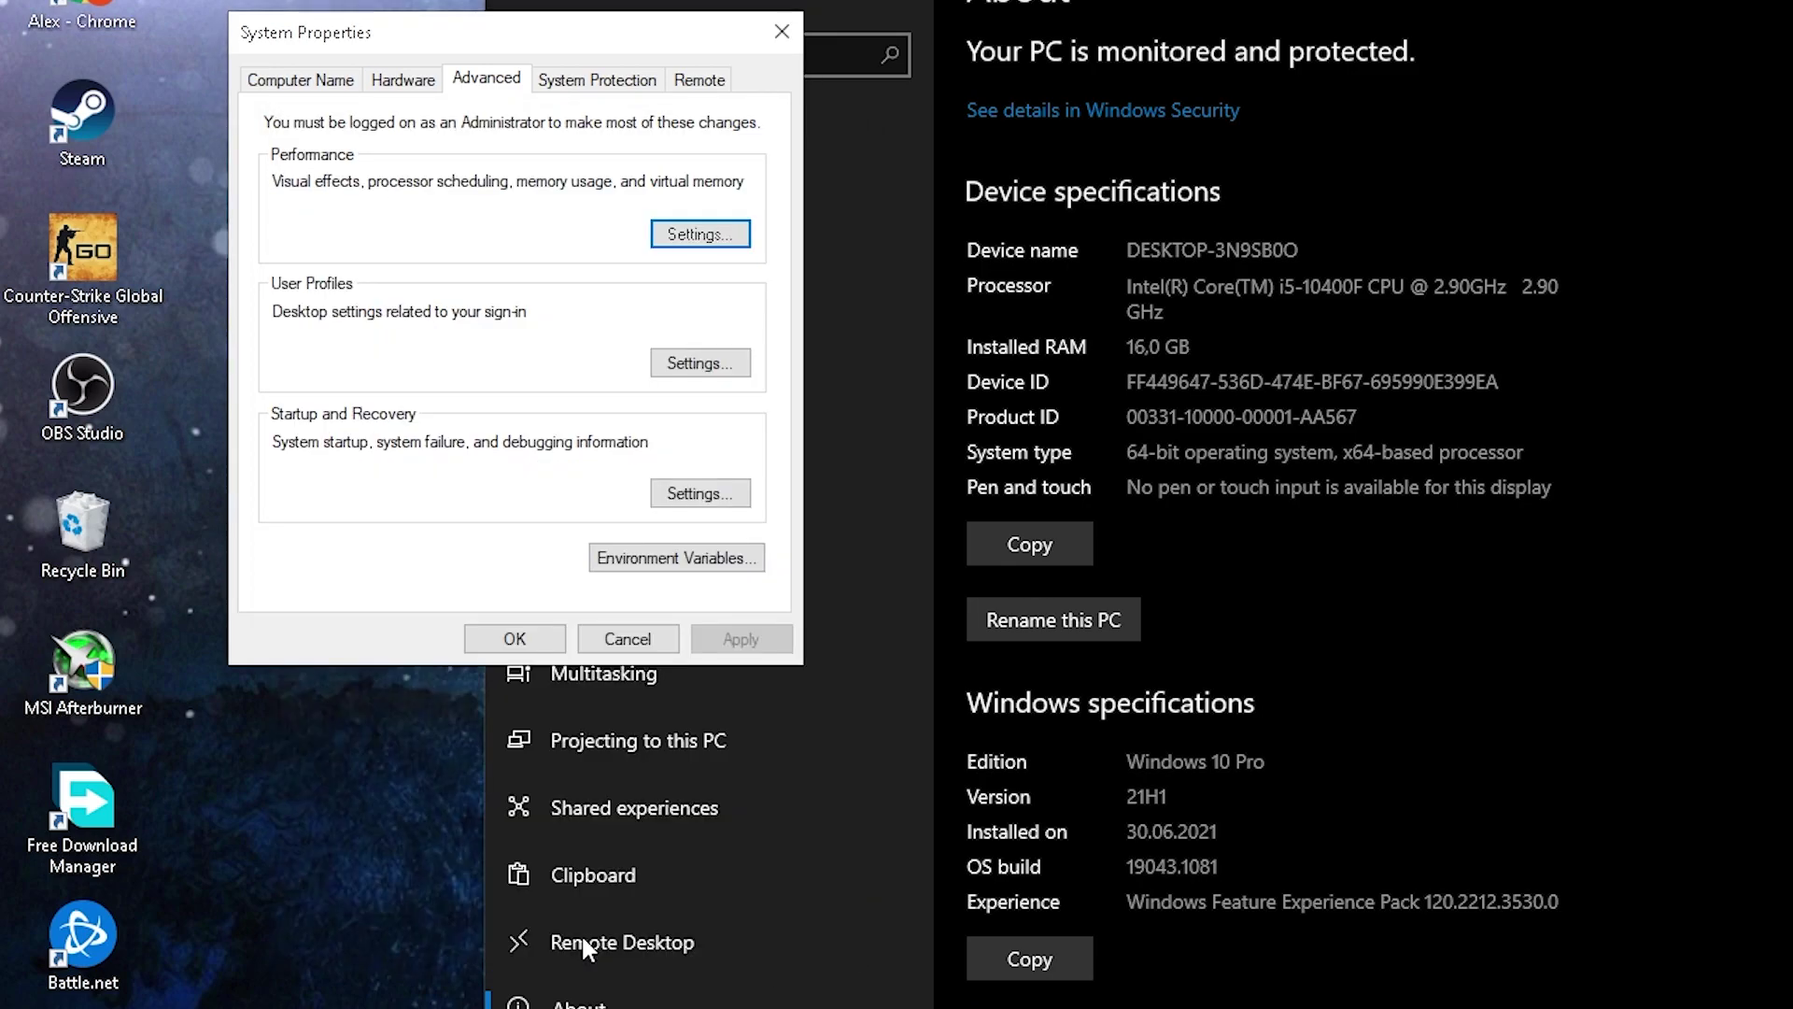
click(536, 647)
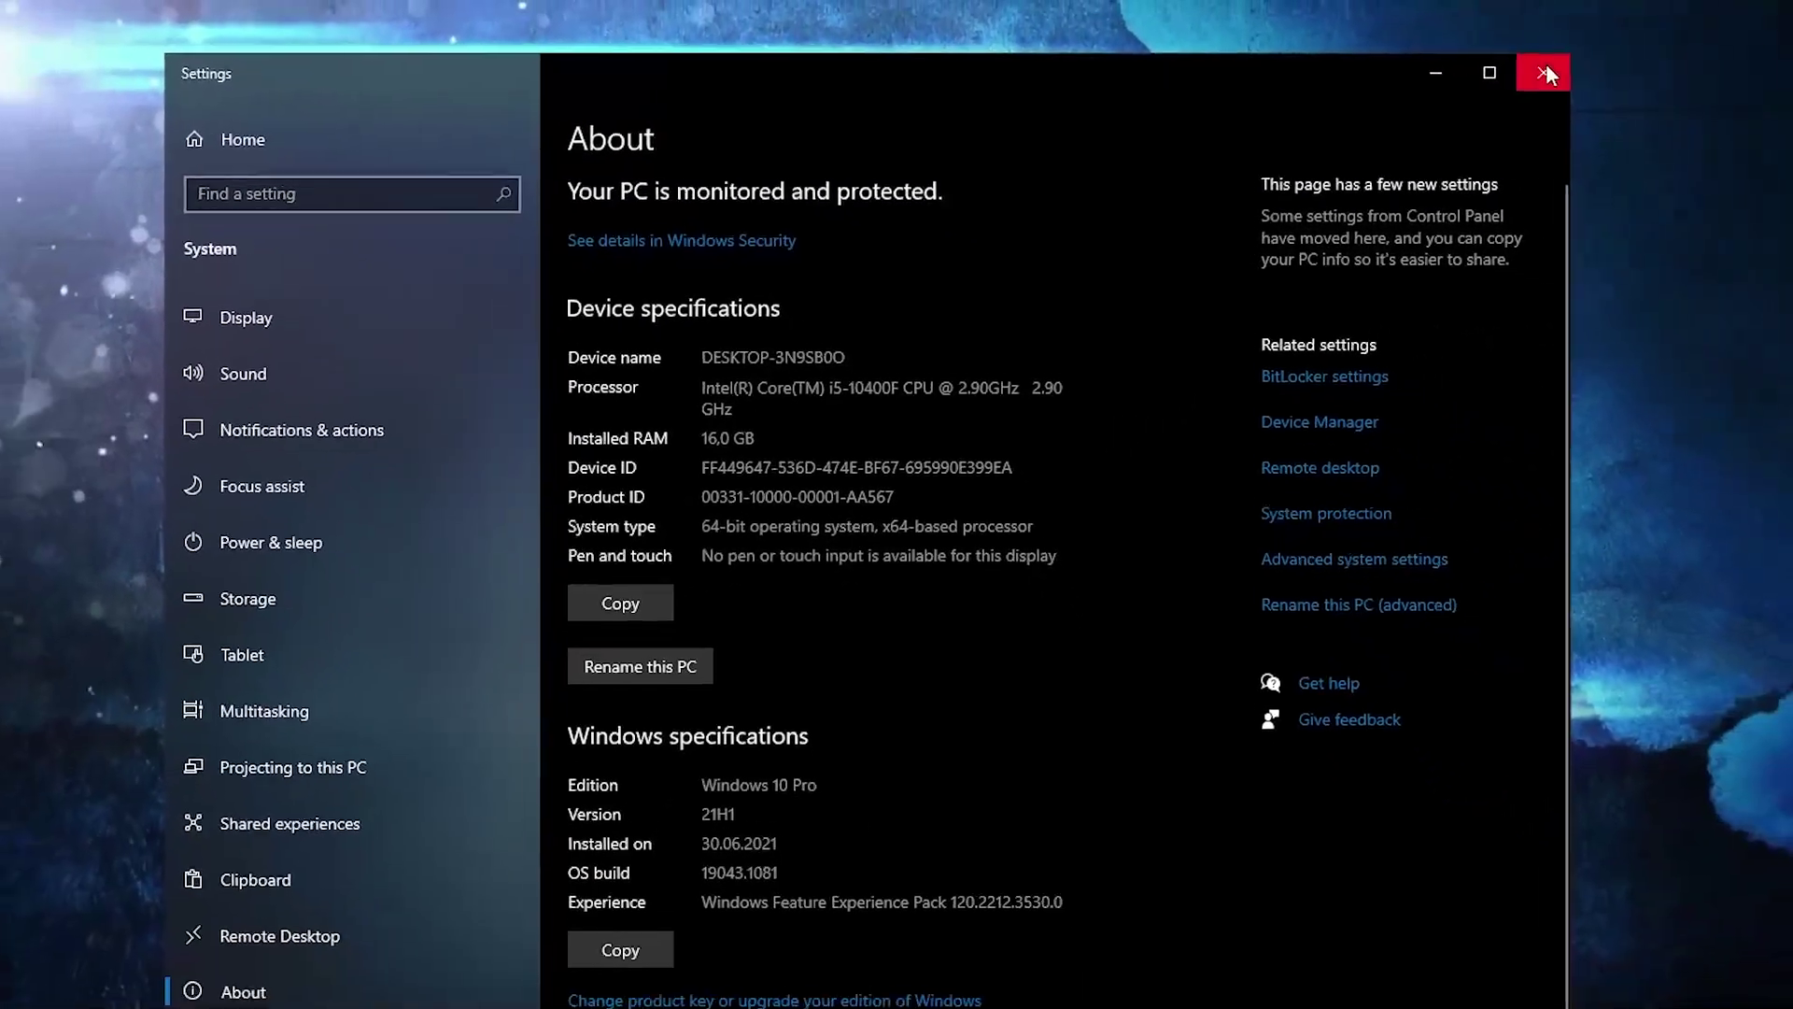
Open Graphics settings from a 'graph' search and start browsing for an app.
click(1642, 54)
click(259, 1007)
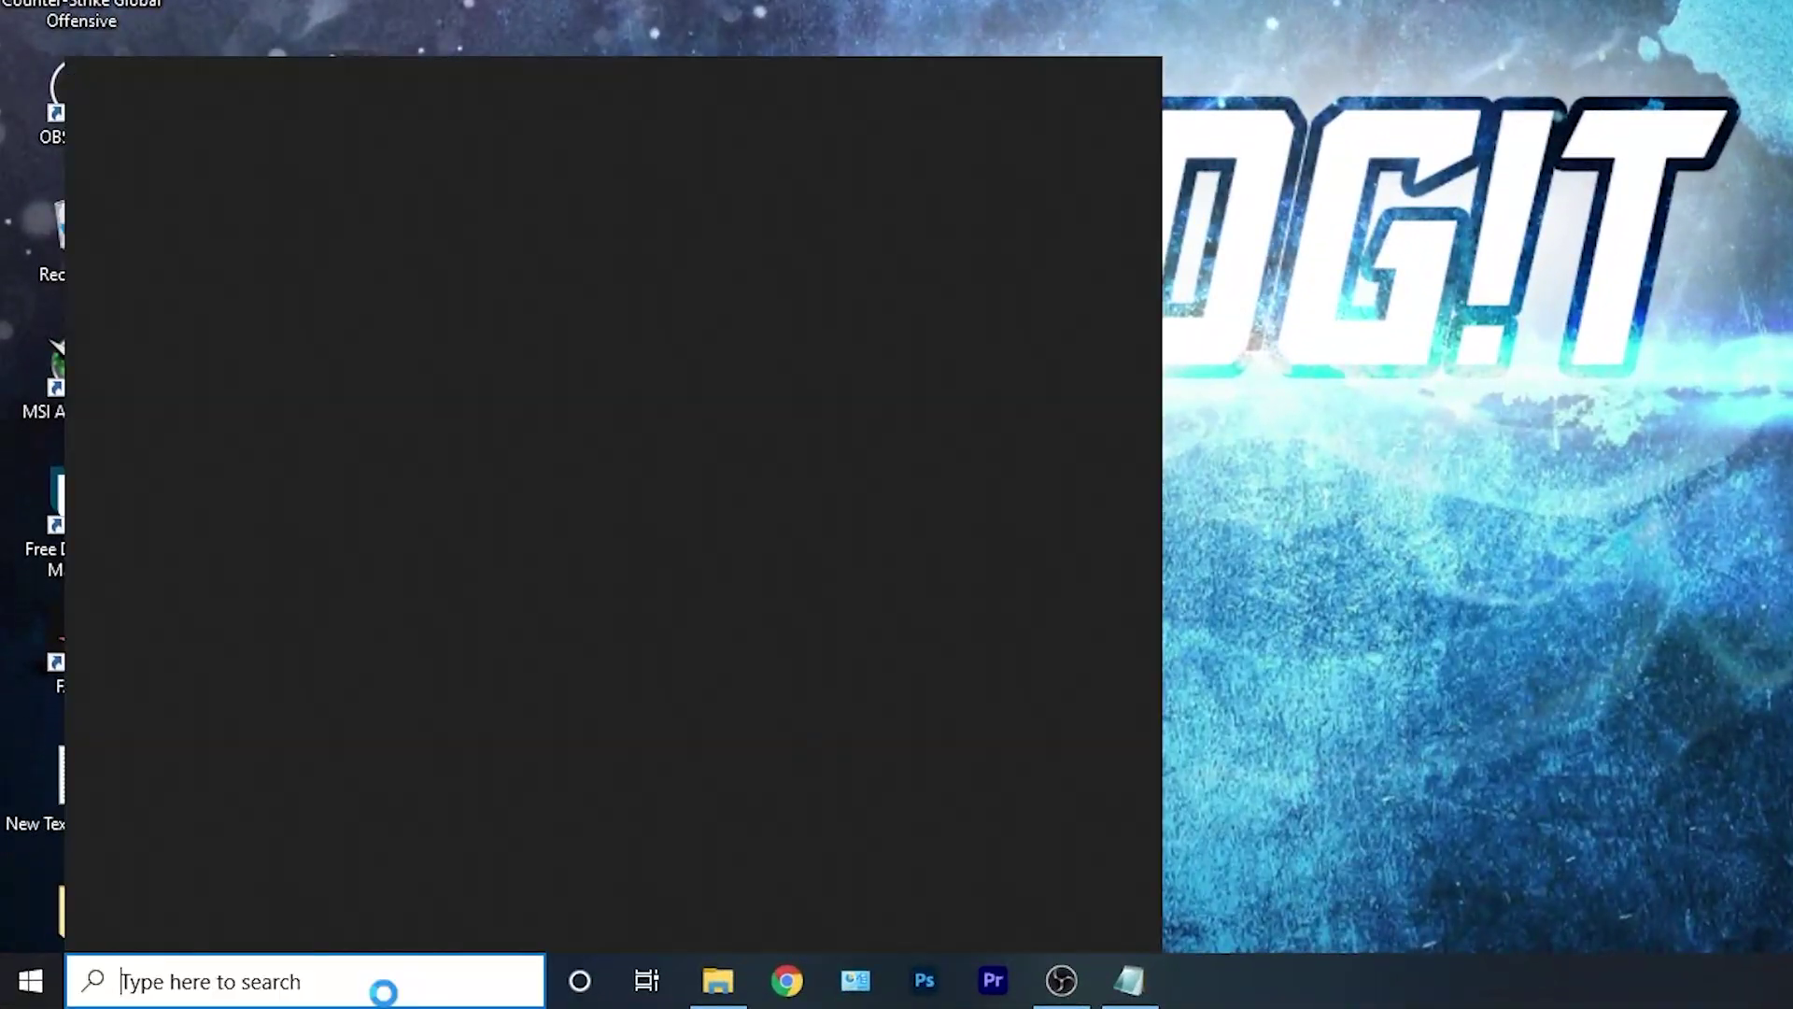
text(graph)
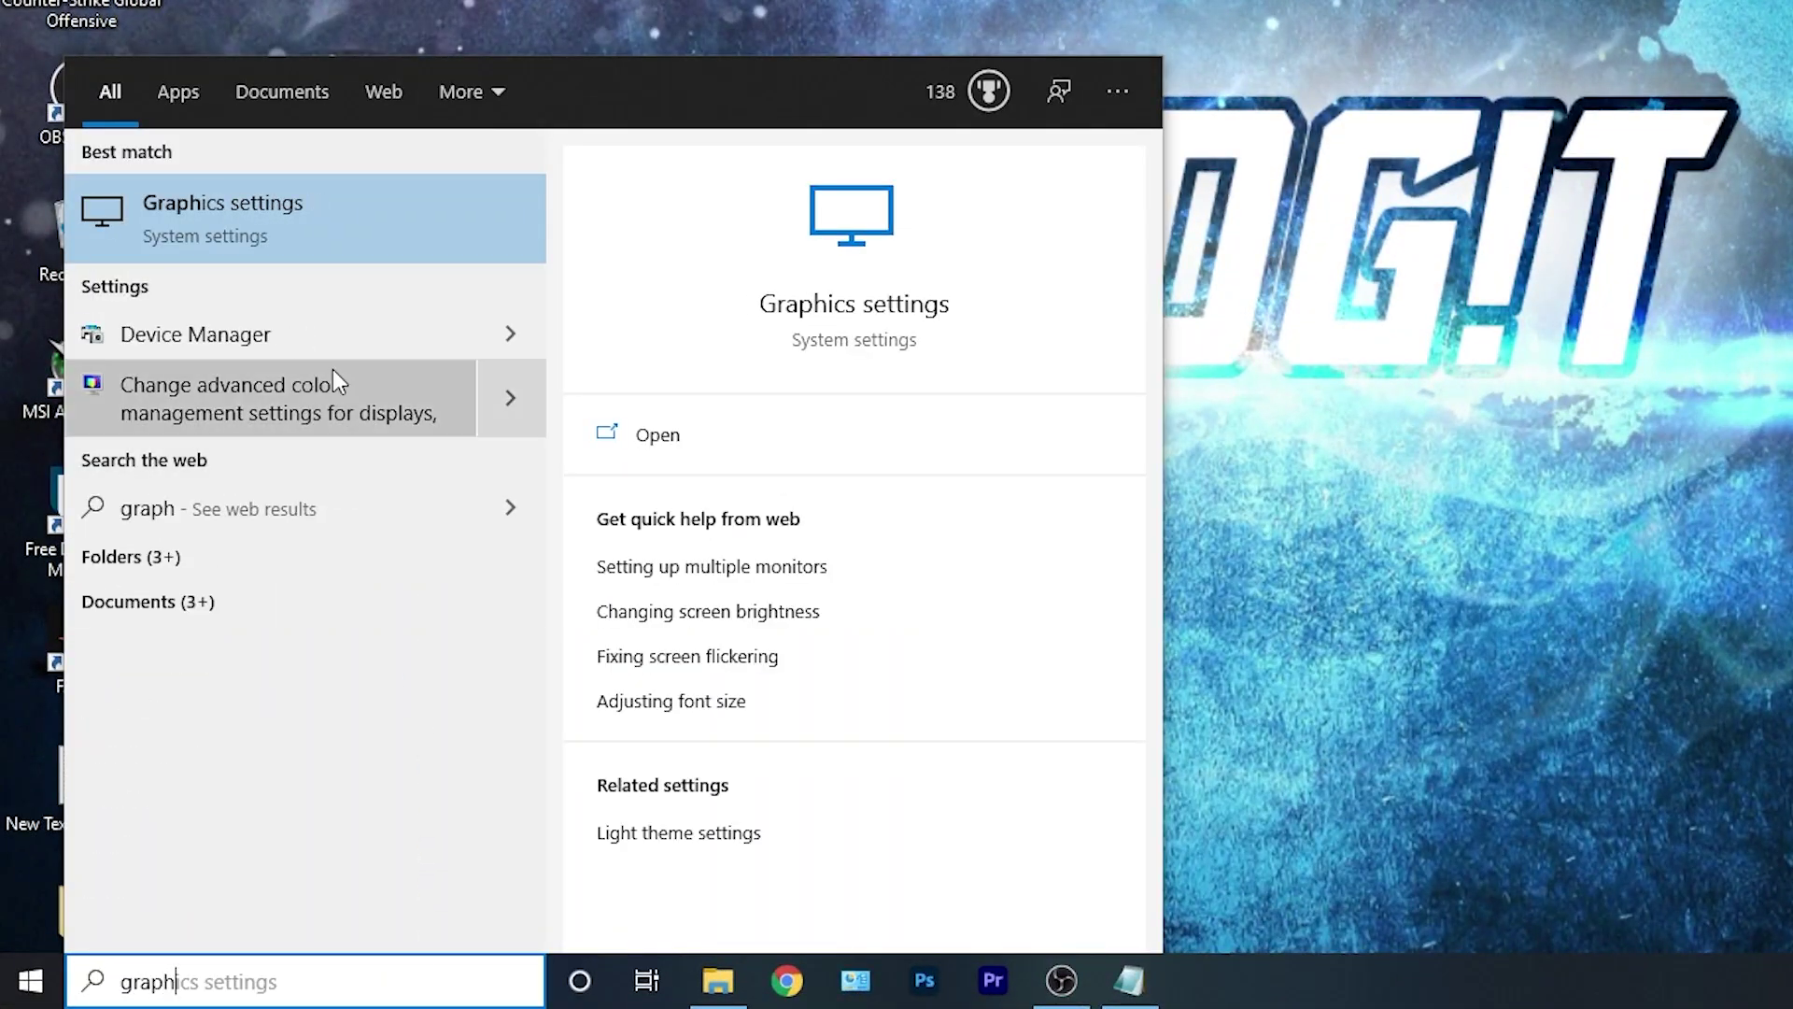
click(273, 228)
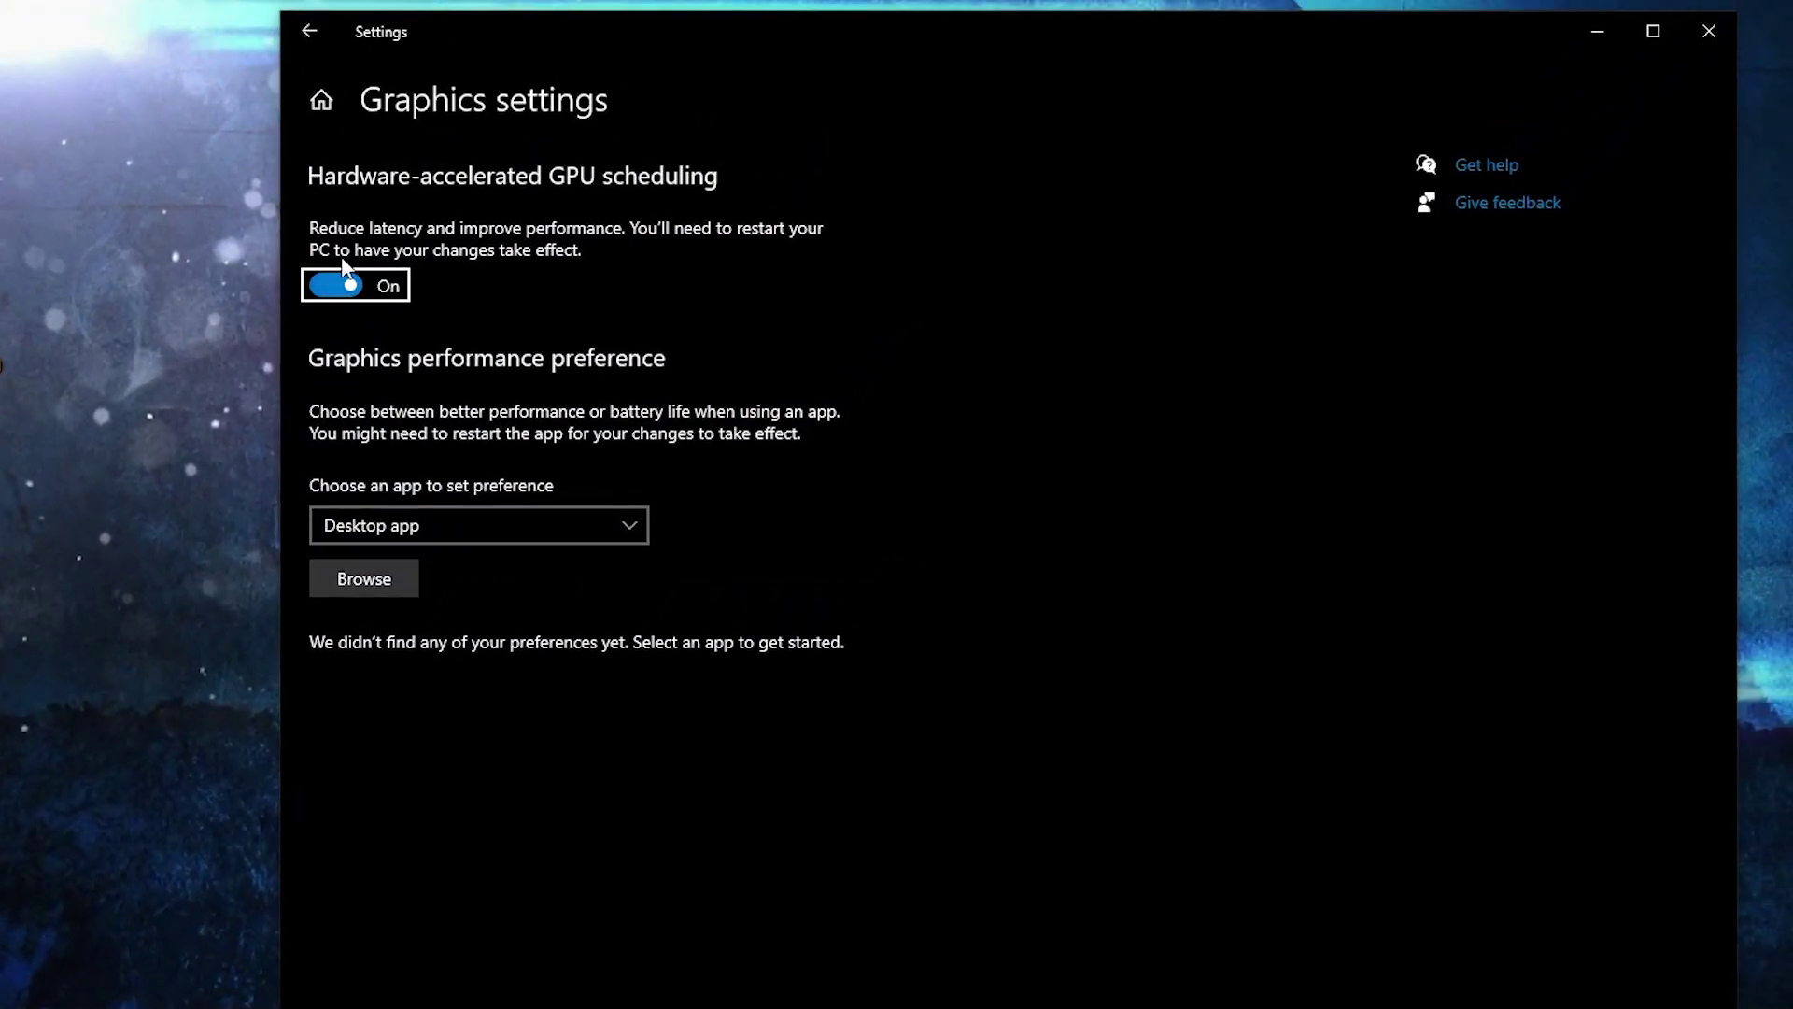
click(381, 580)
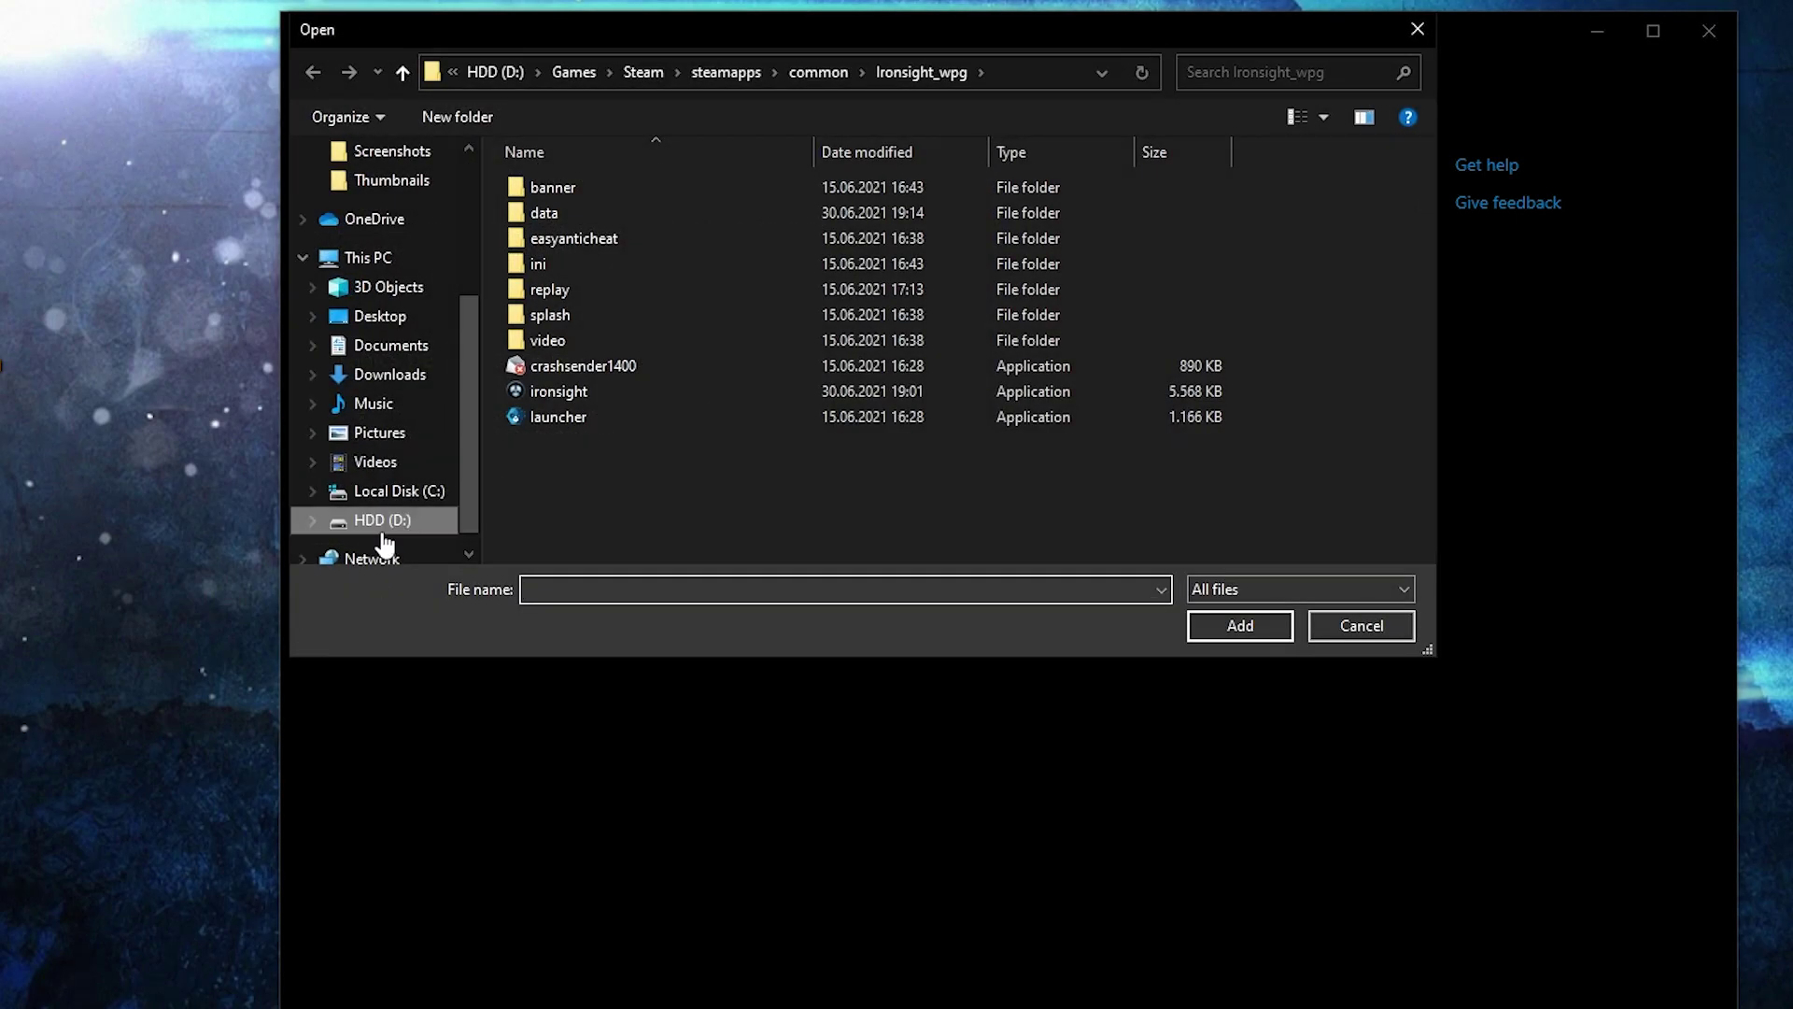
Navigate to D:\Games\Epic Games\rocketleague\Binaries\Win64 and select RocketLeague.
click(383, 520)
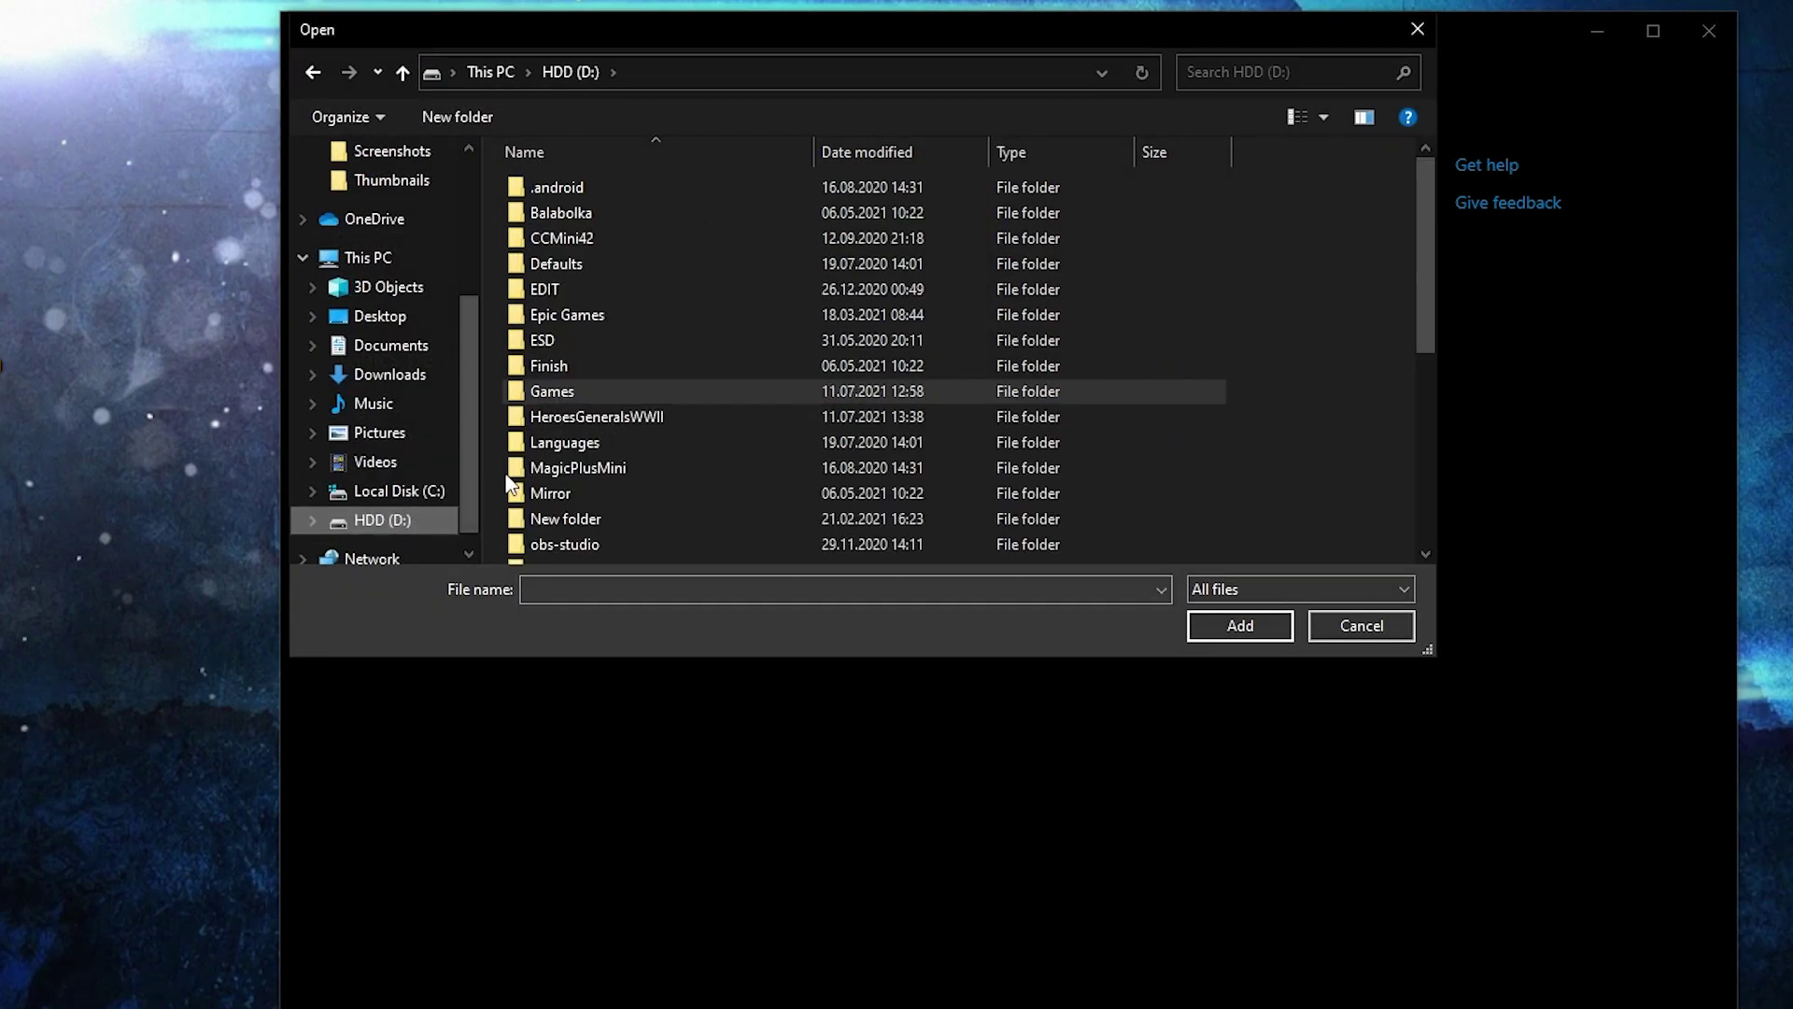
double_click(559, 393)
click(520, 369)
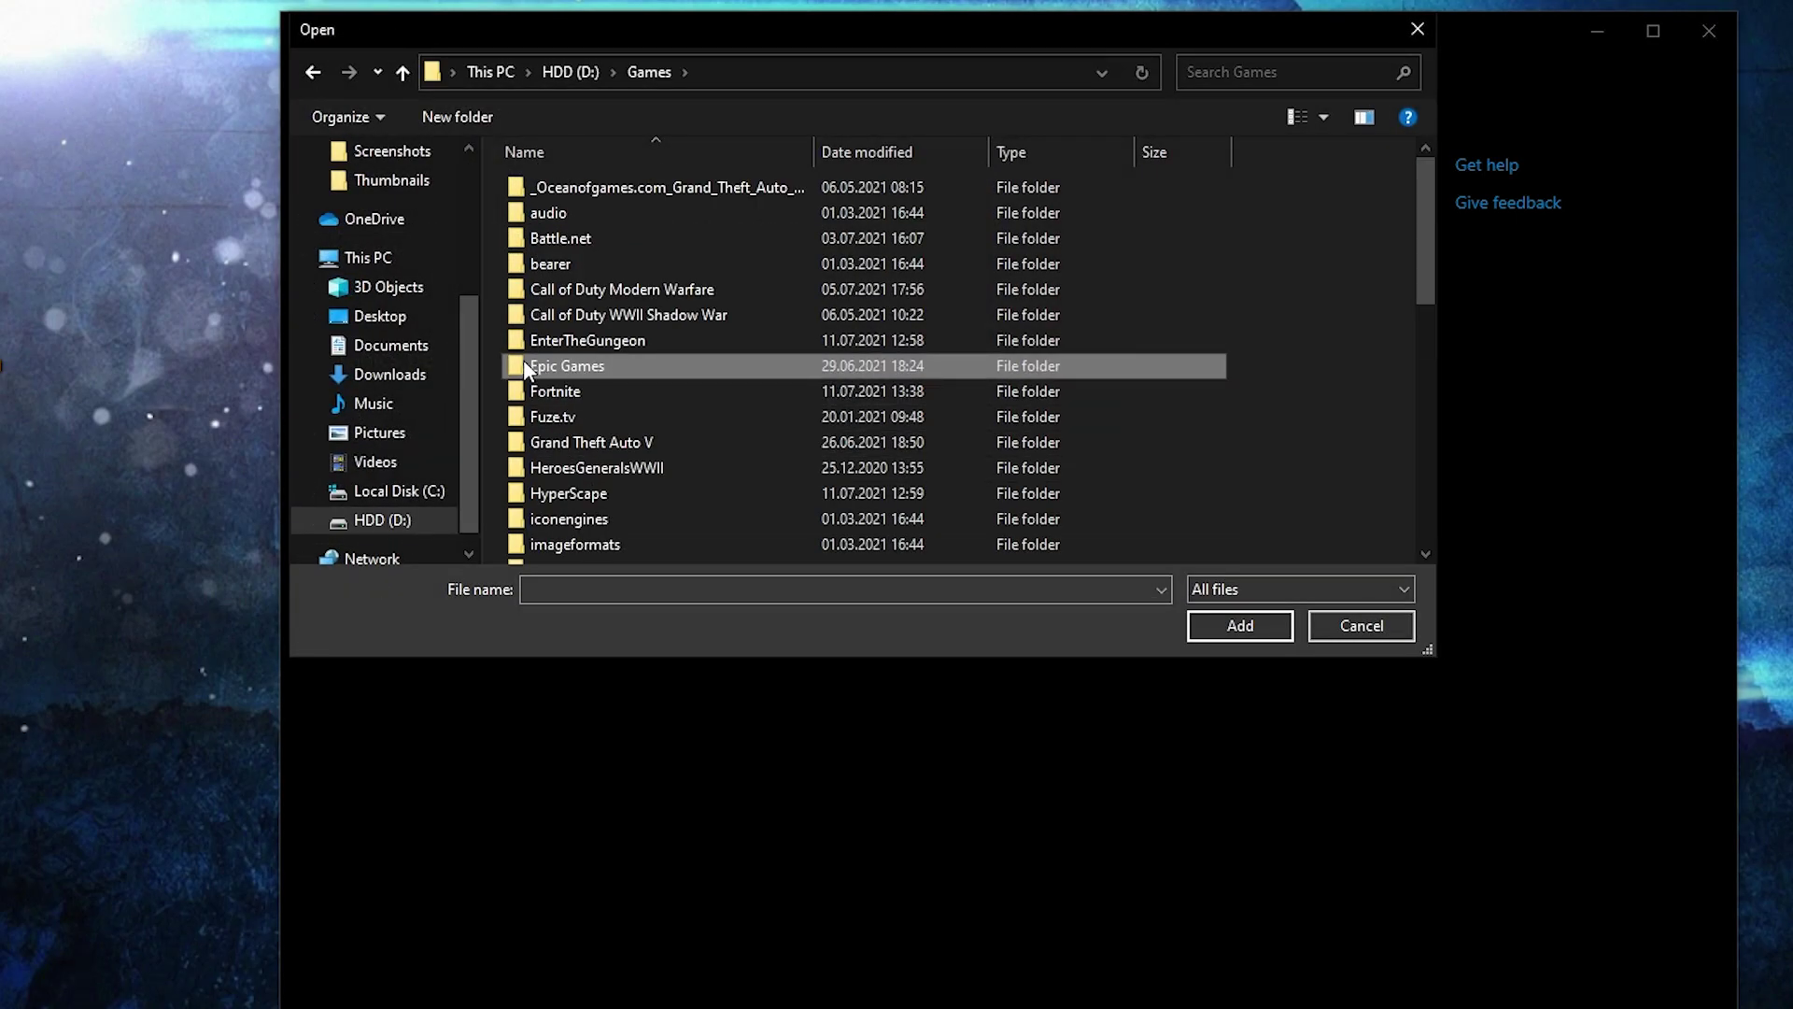
double_click(580, 370)
click(571, 340)
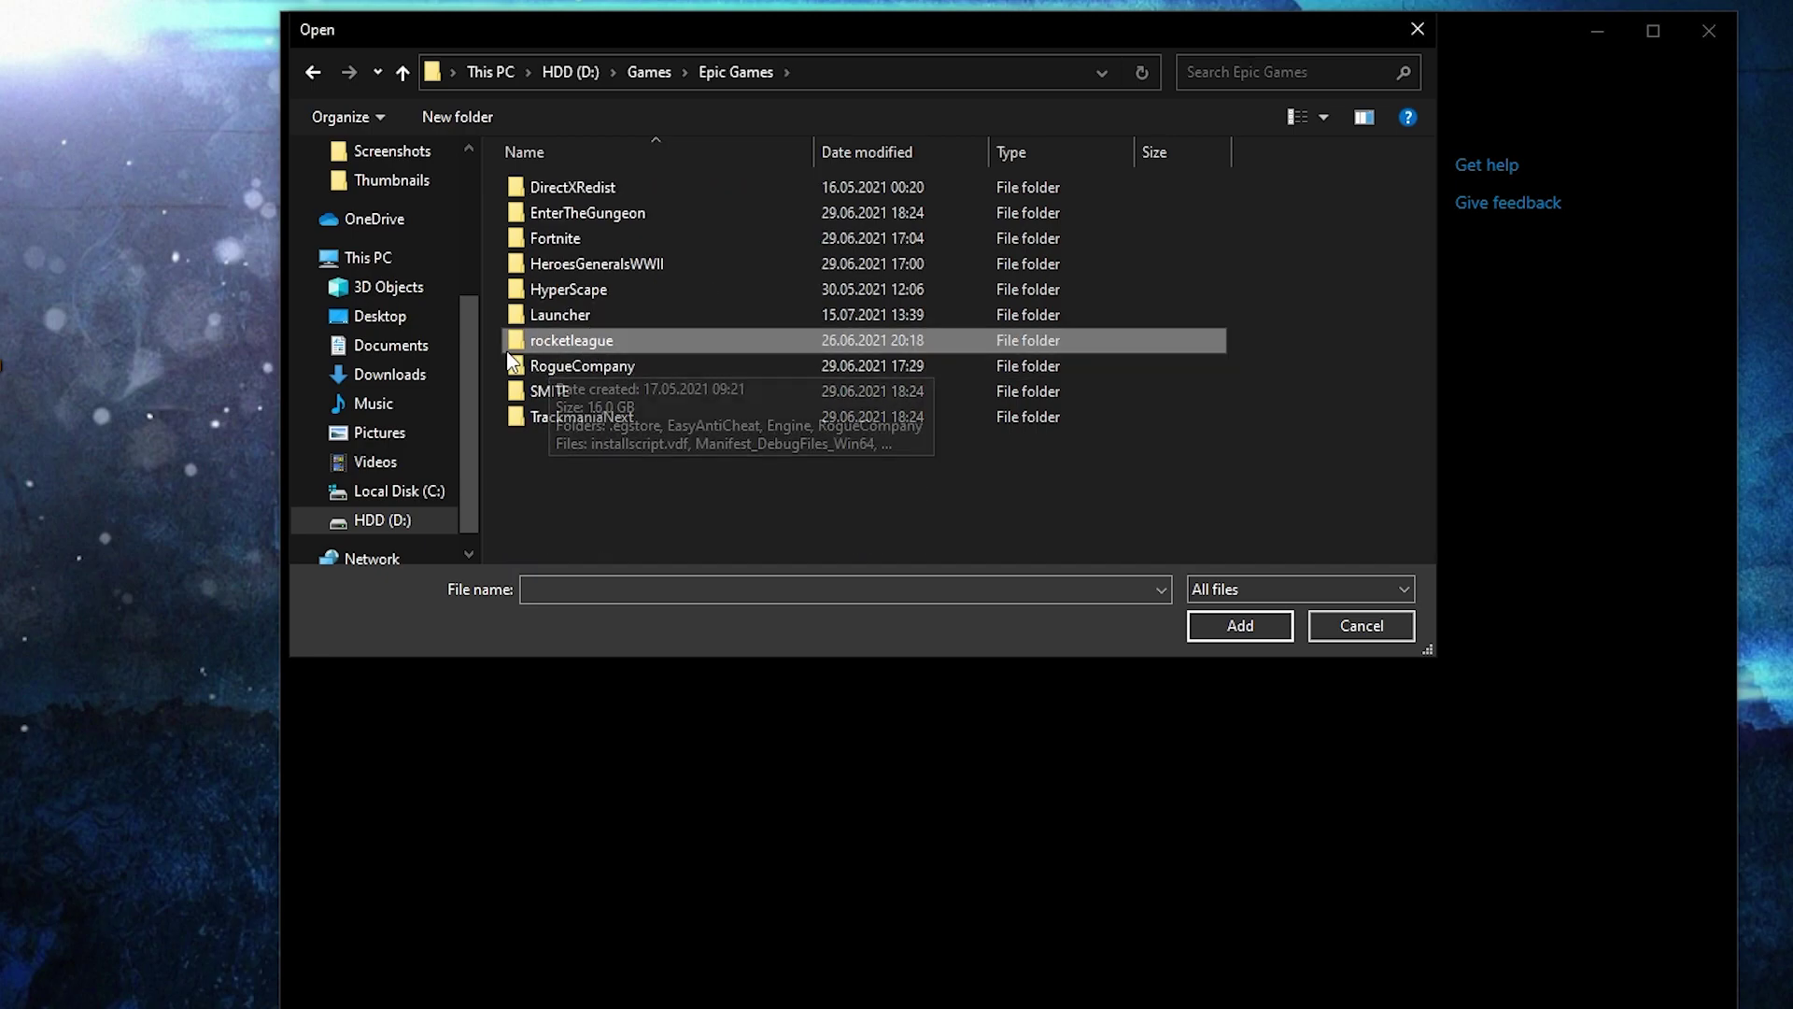
double_click(580, 336)
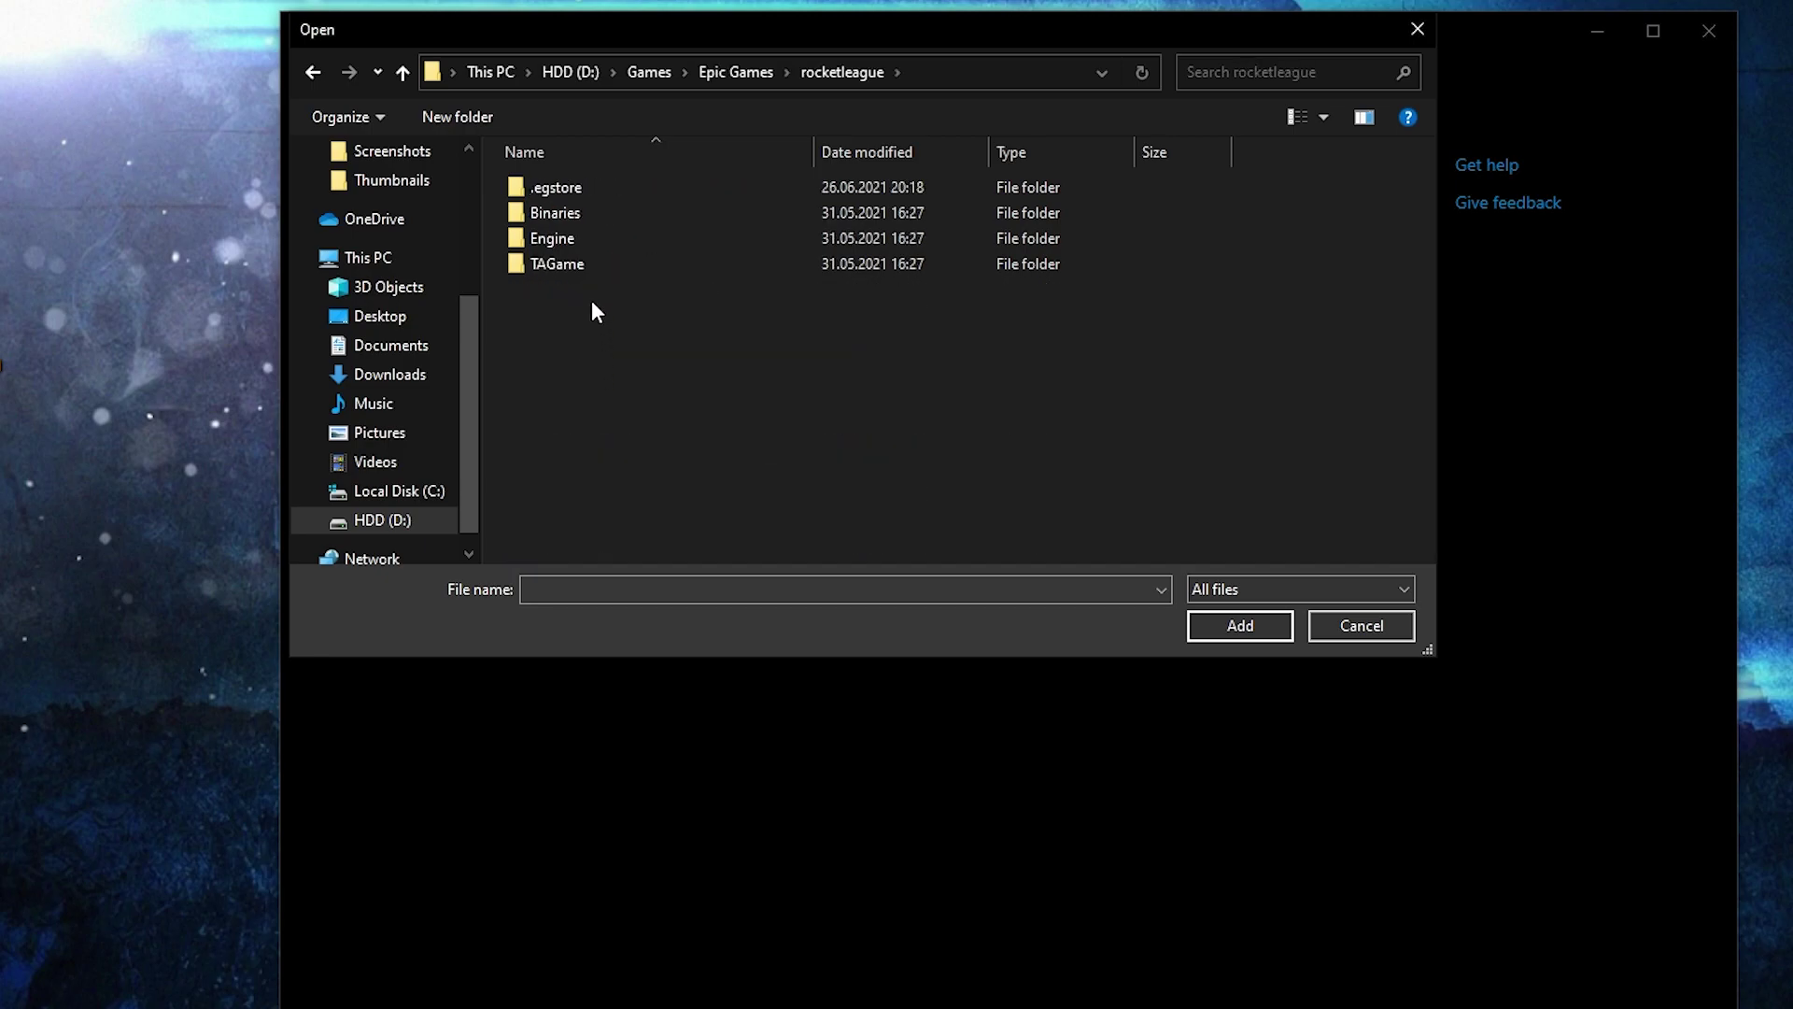
double_click(568, 215)
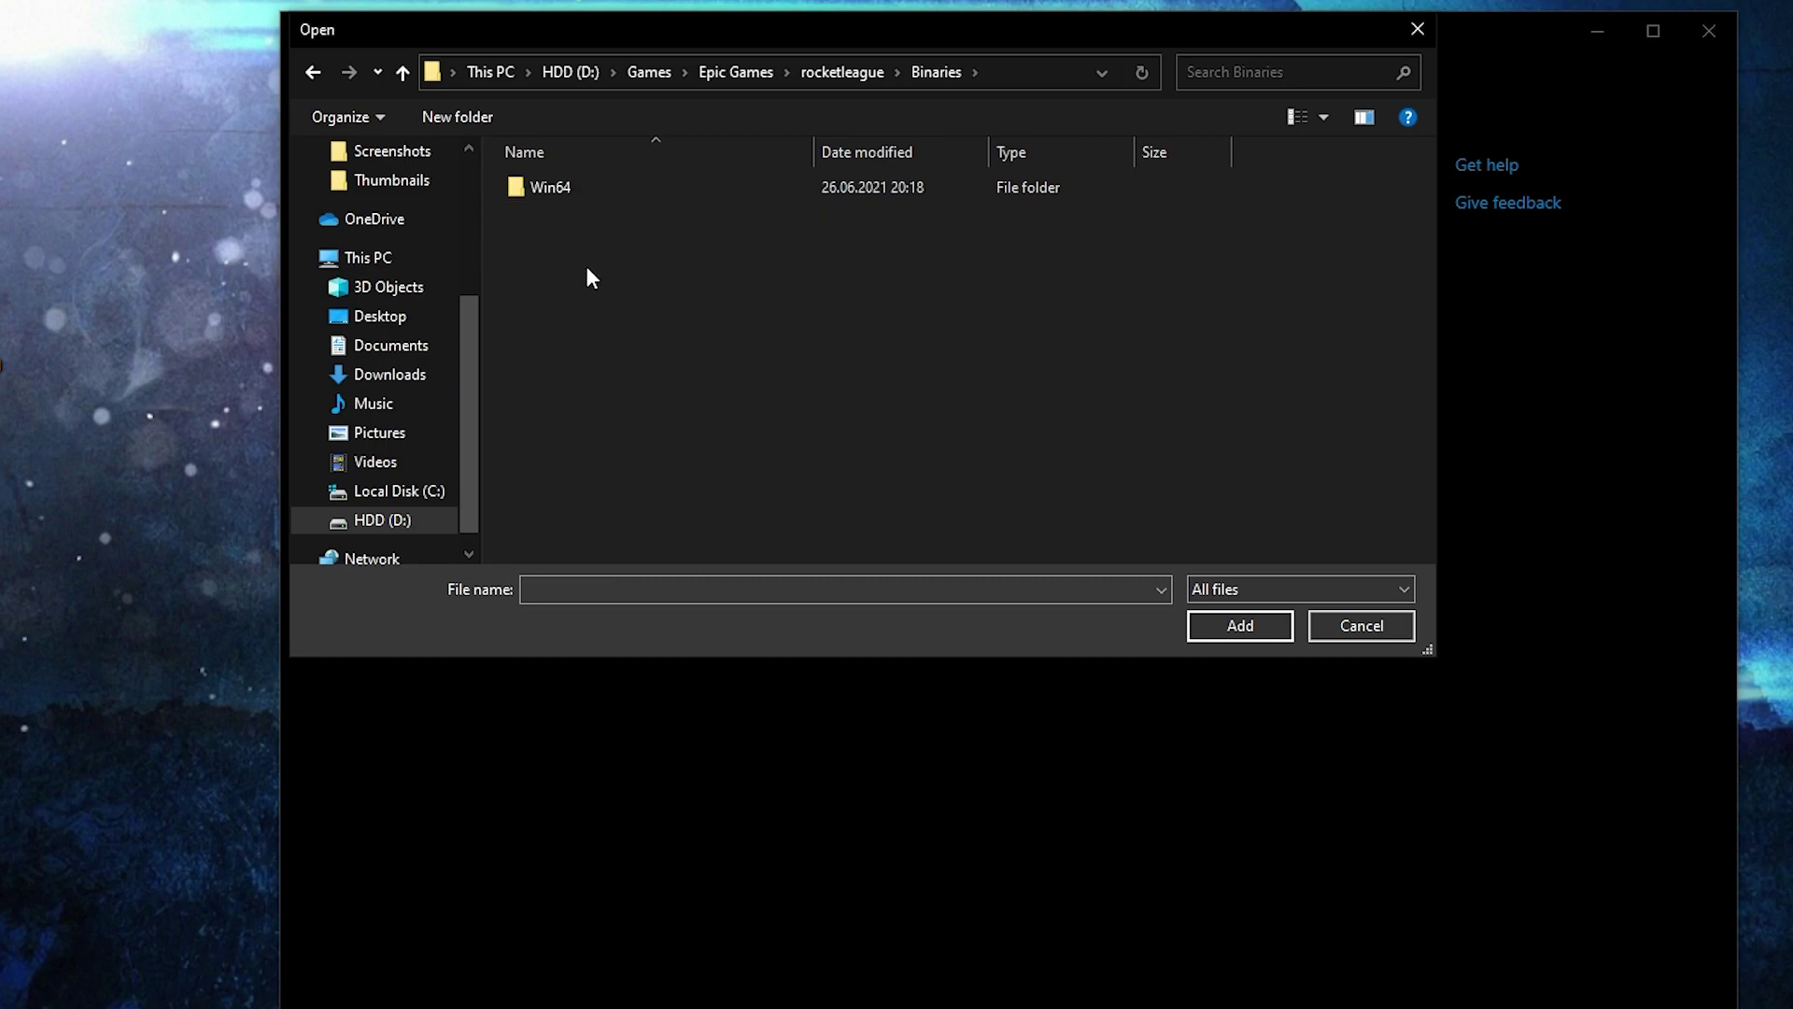
double_click(598, 185)
click(583, 188)
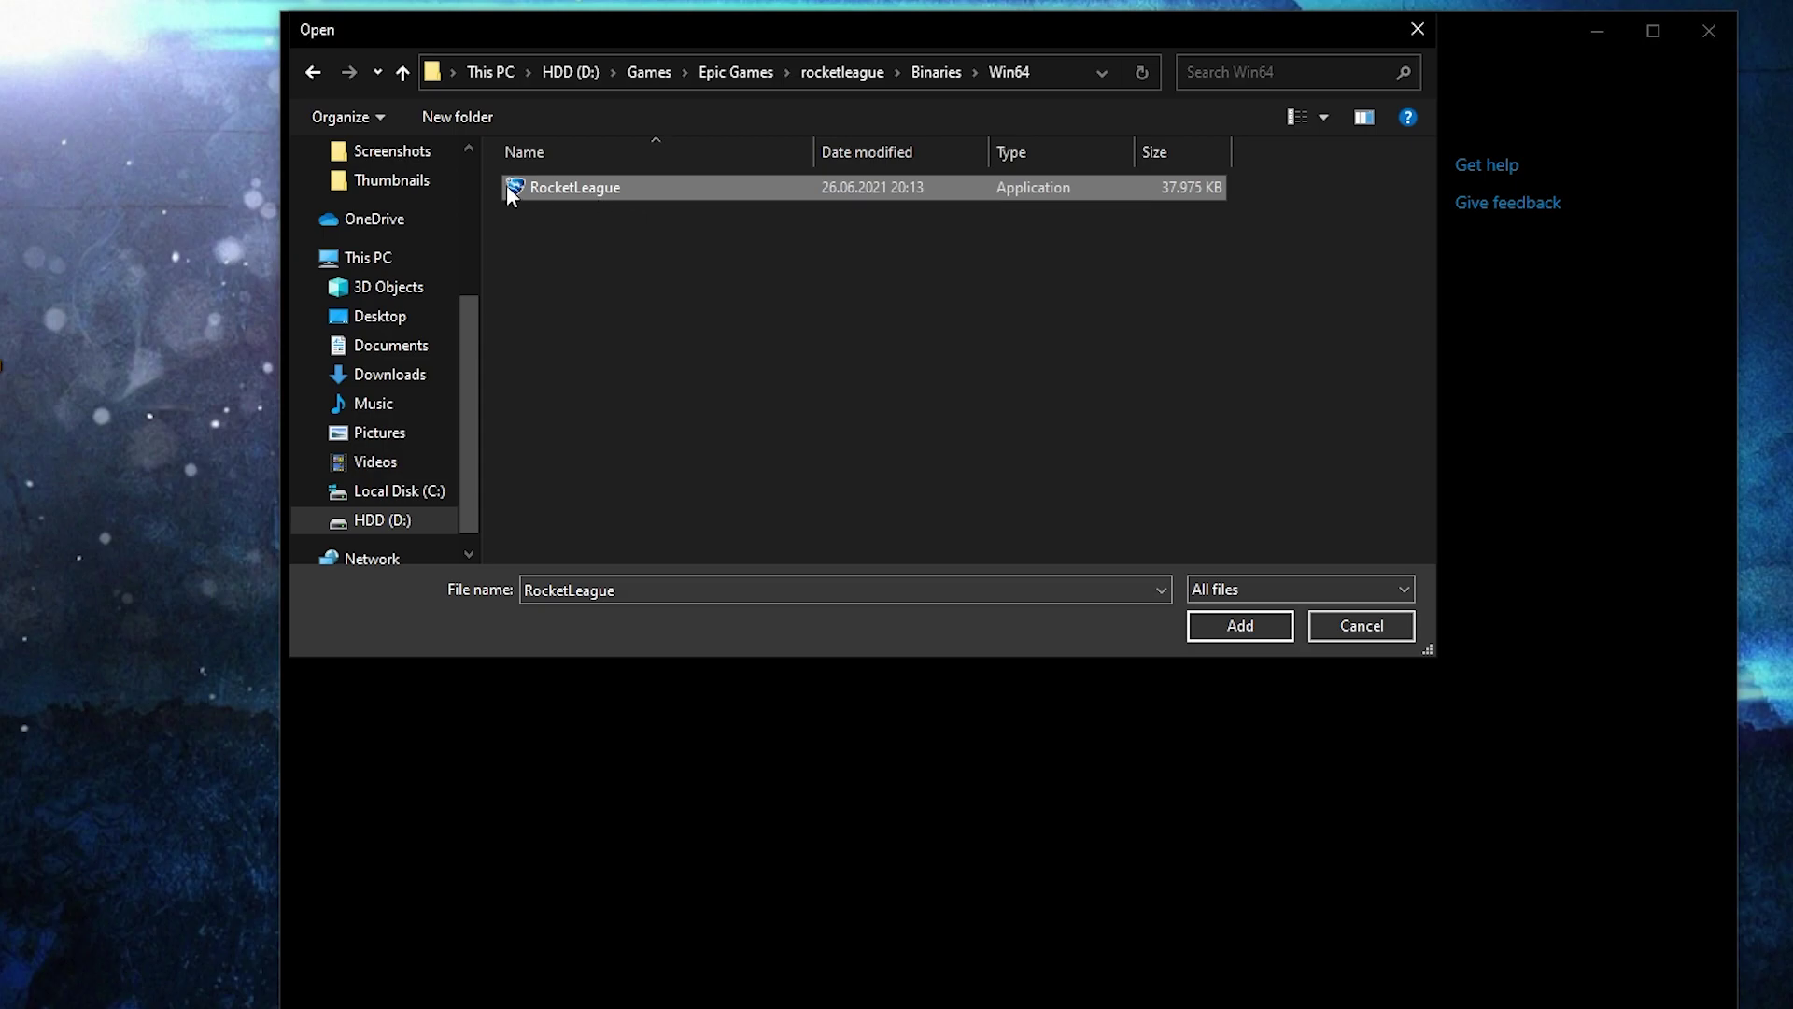
Disable fullscreen optimizations in RocketLeague's Compatibility properties.
right_click(587, 187)
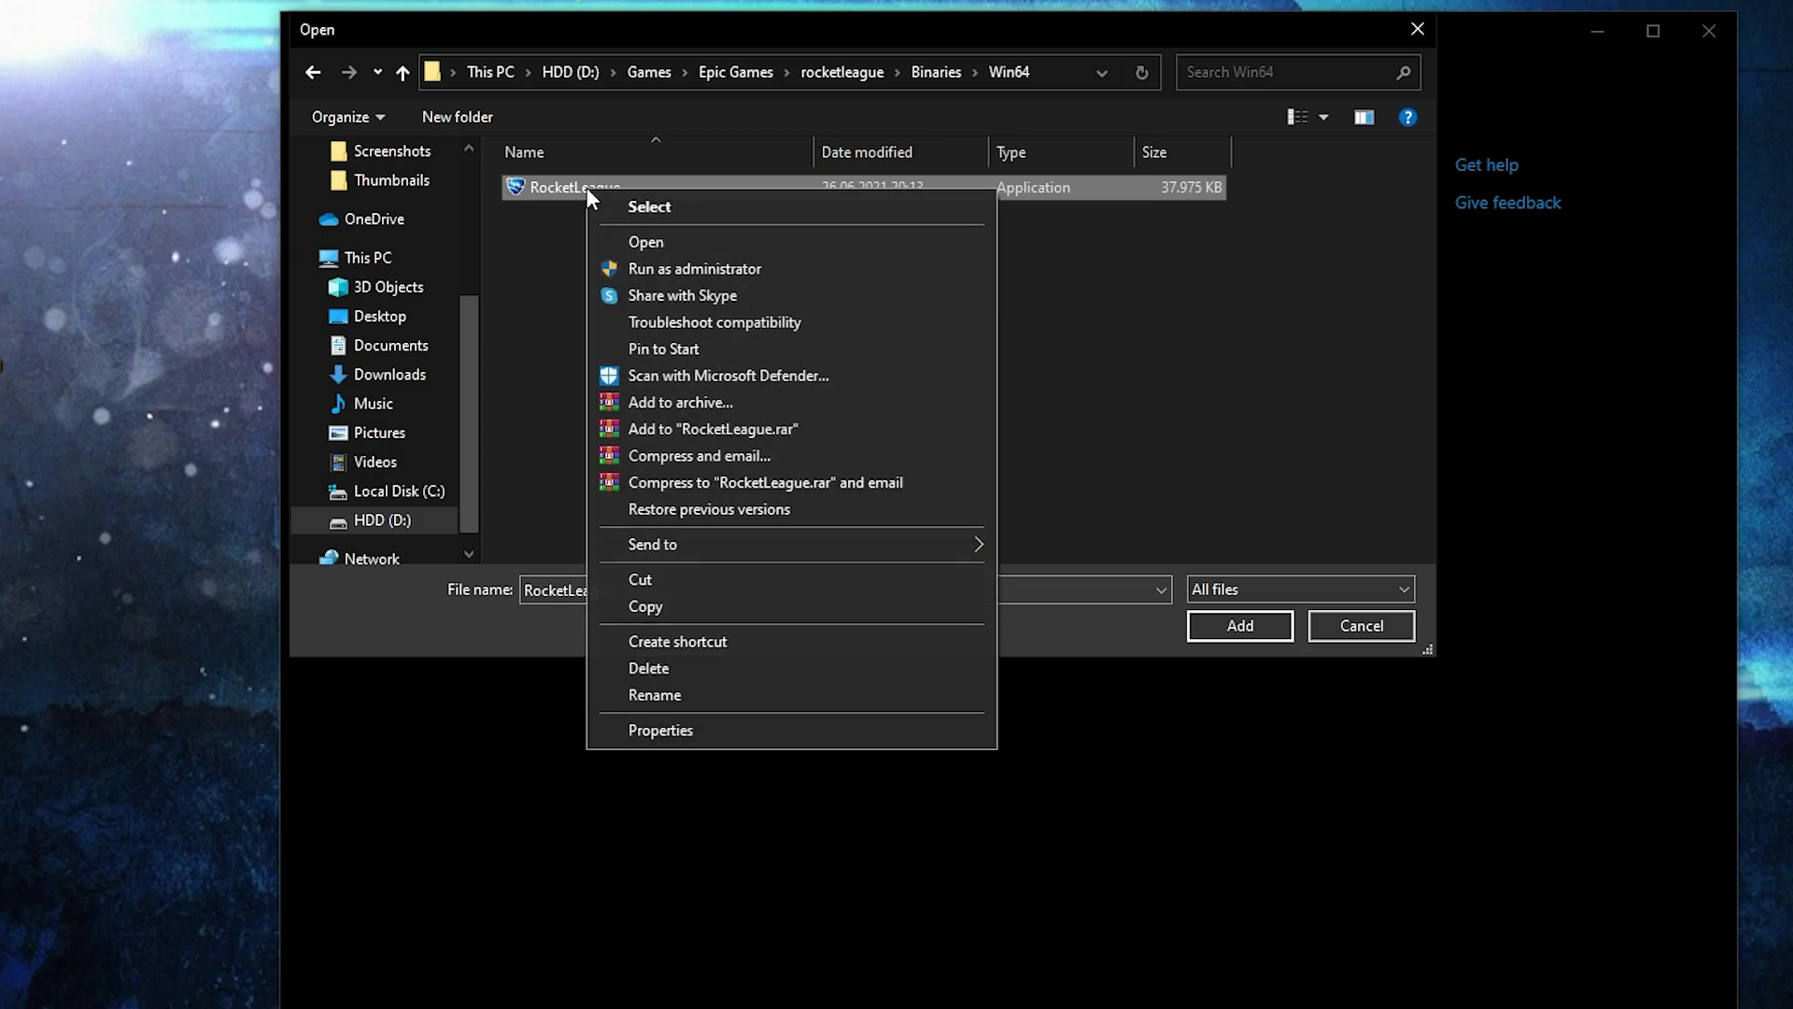
click(678, 732)
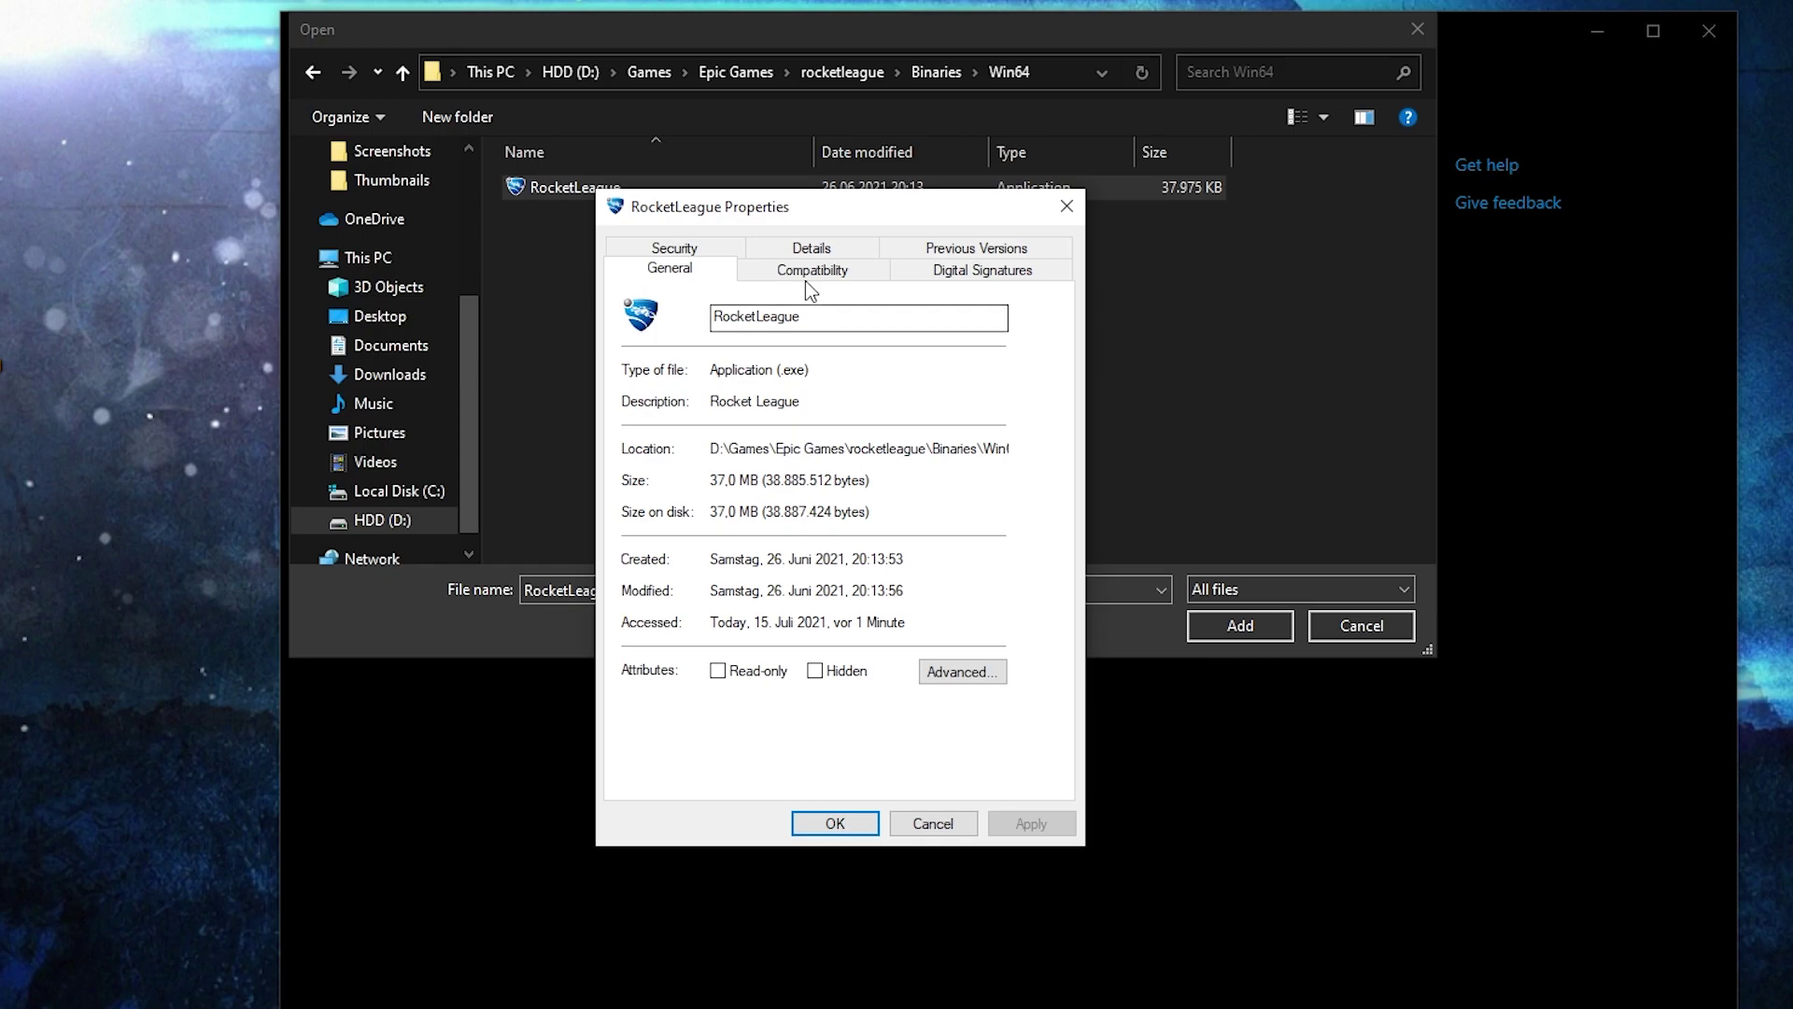
click(816, 270)
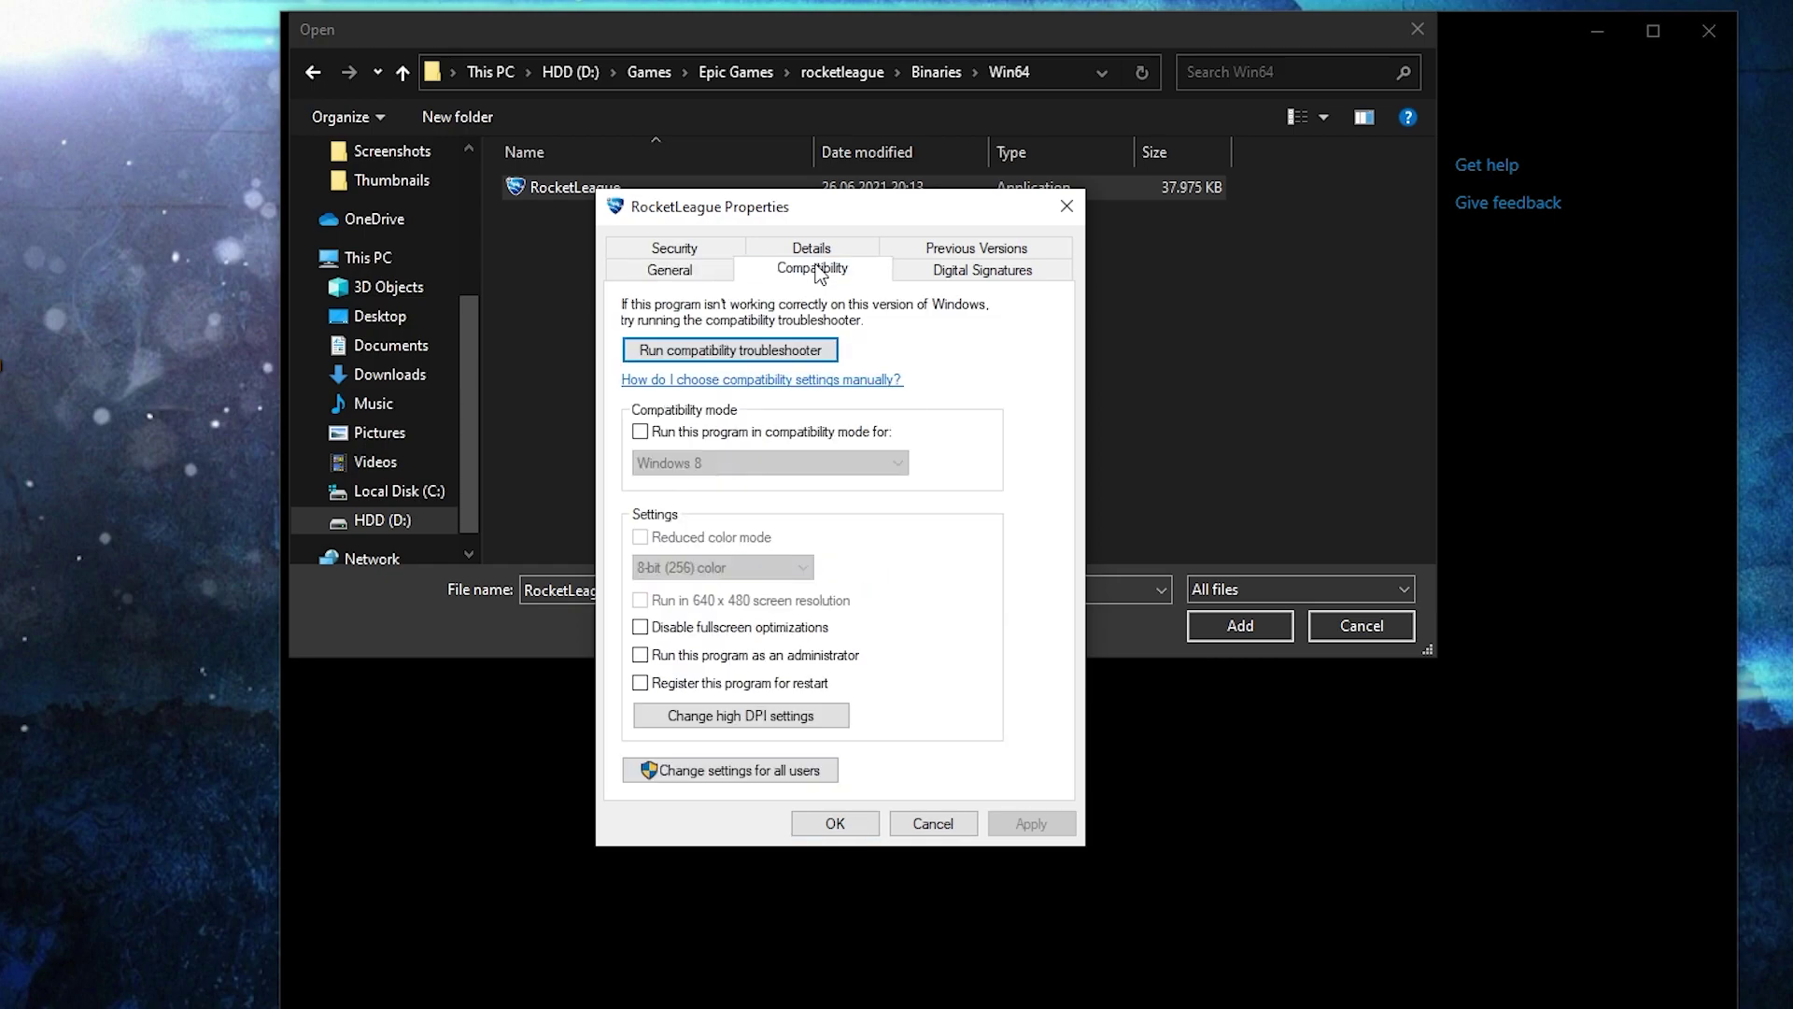
click(641, 627)
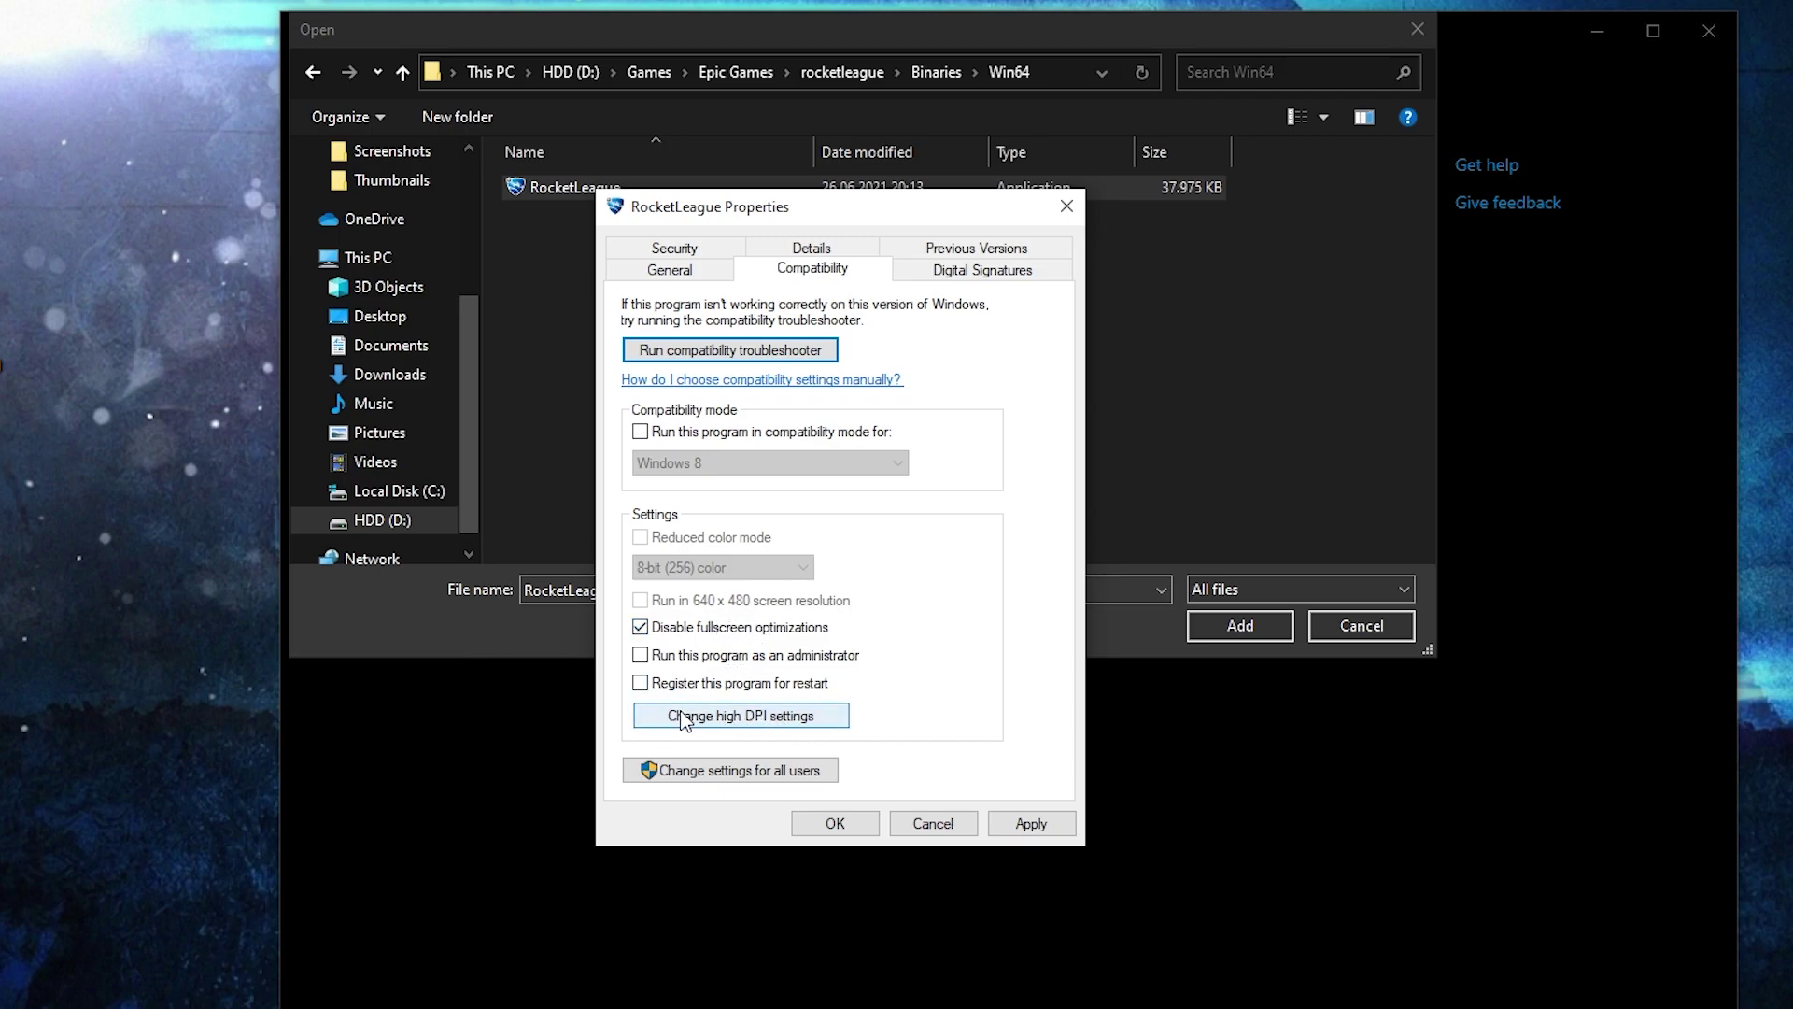
Override high DPI scaling to Application and apply the compatibility changes.
click(729, 717)
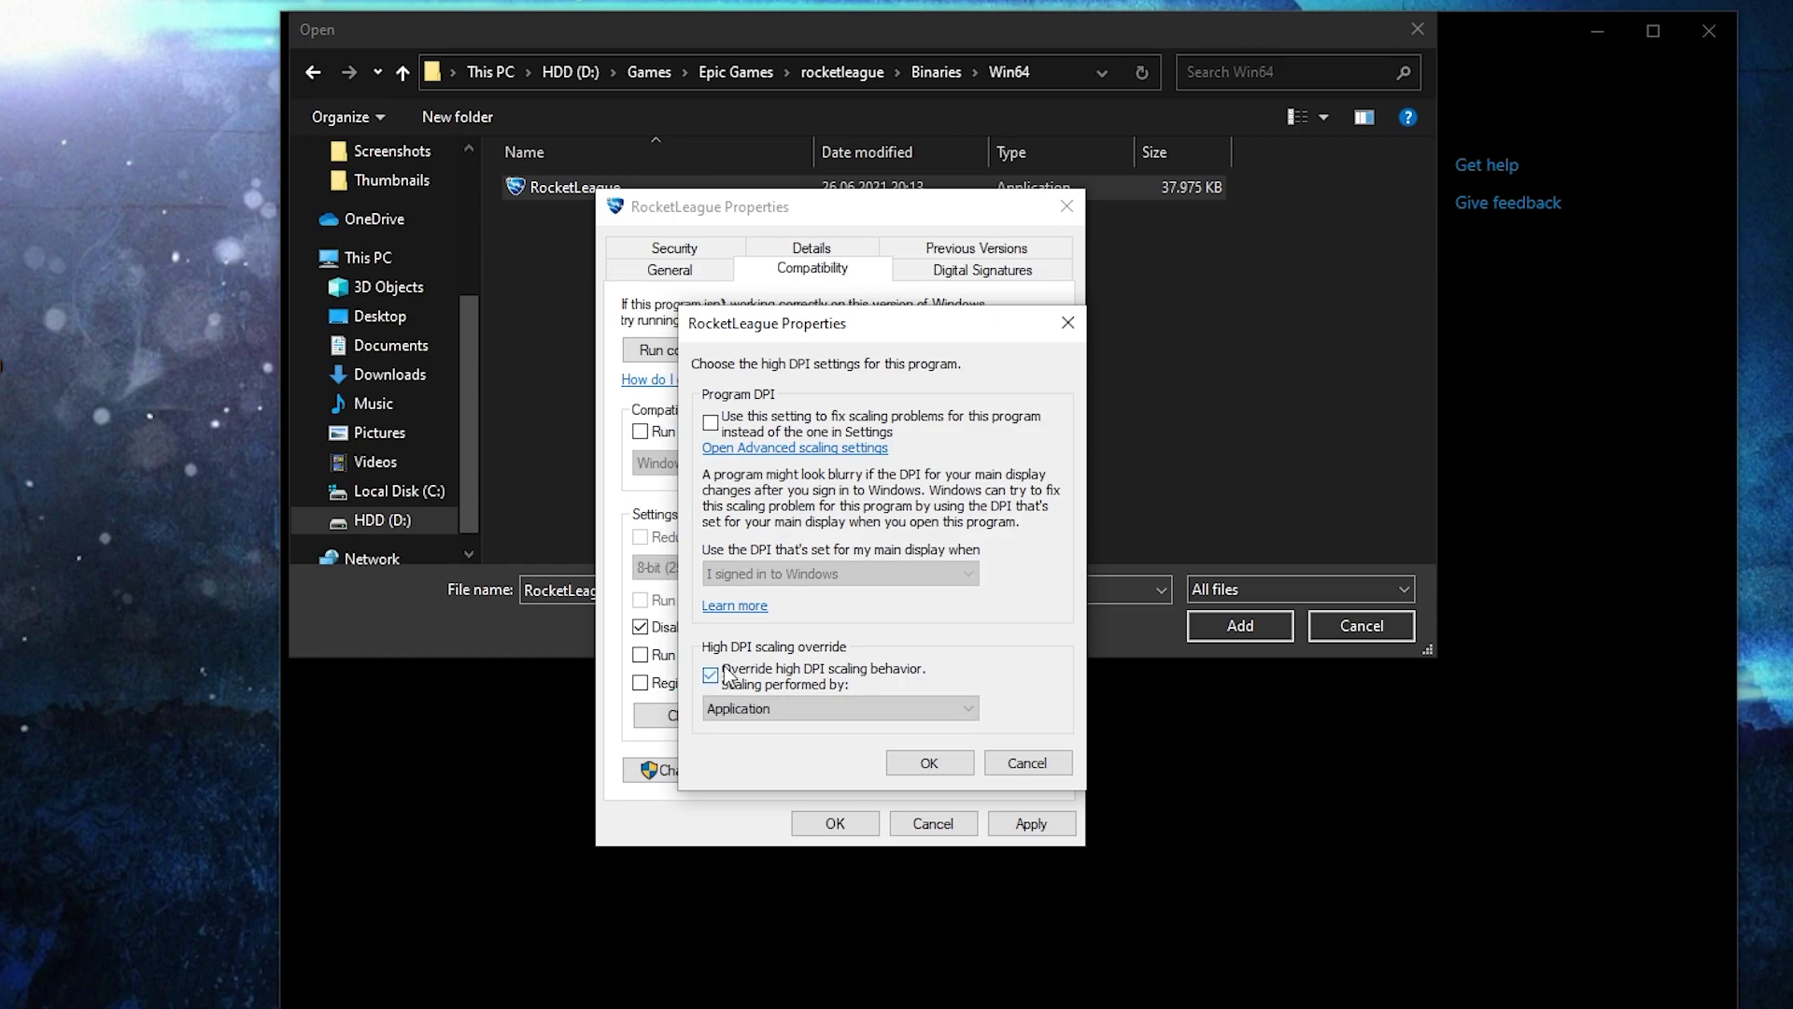
click(711, 676)
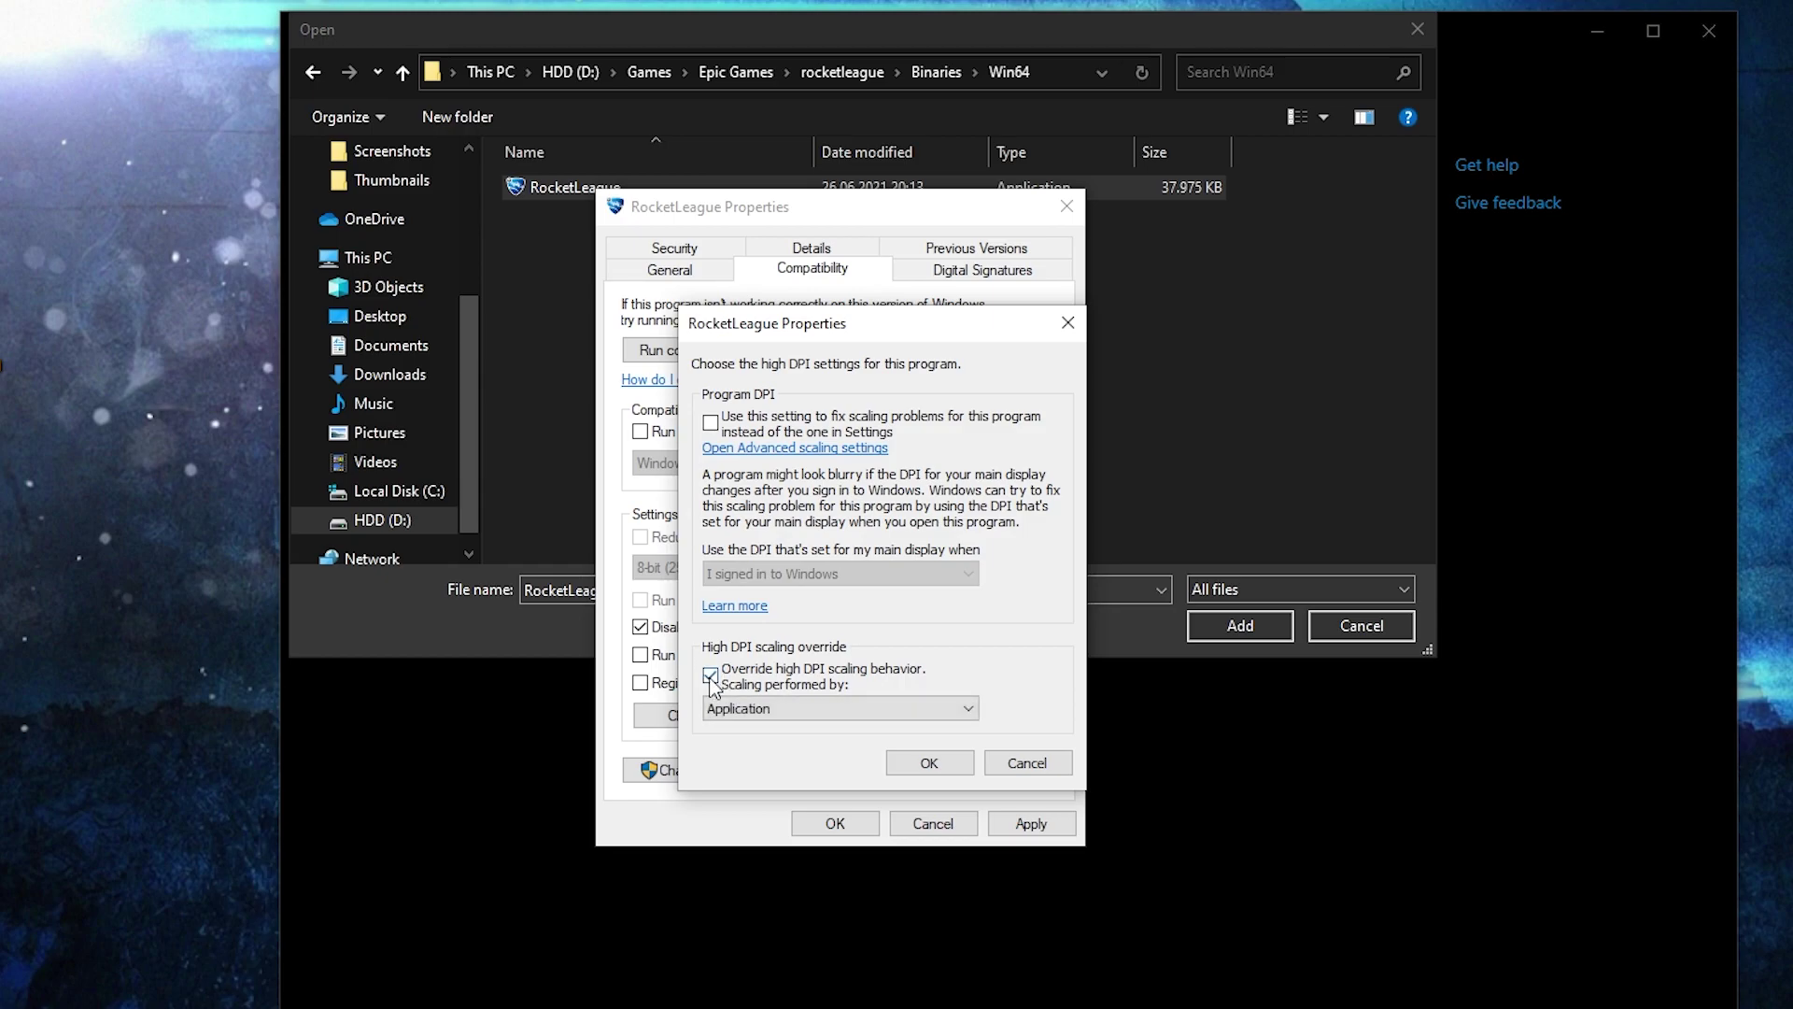
click(928, 764)
click(1031, 823)
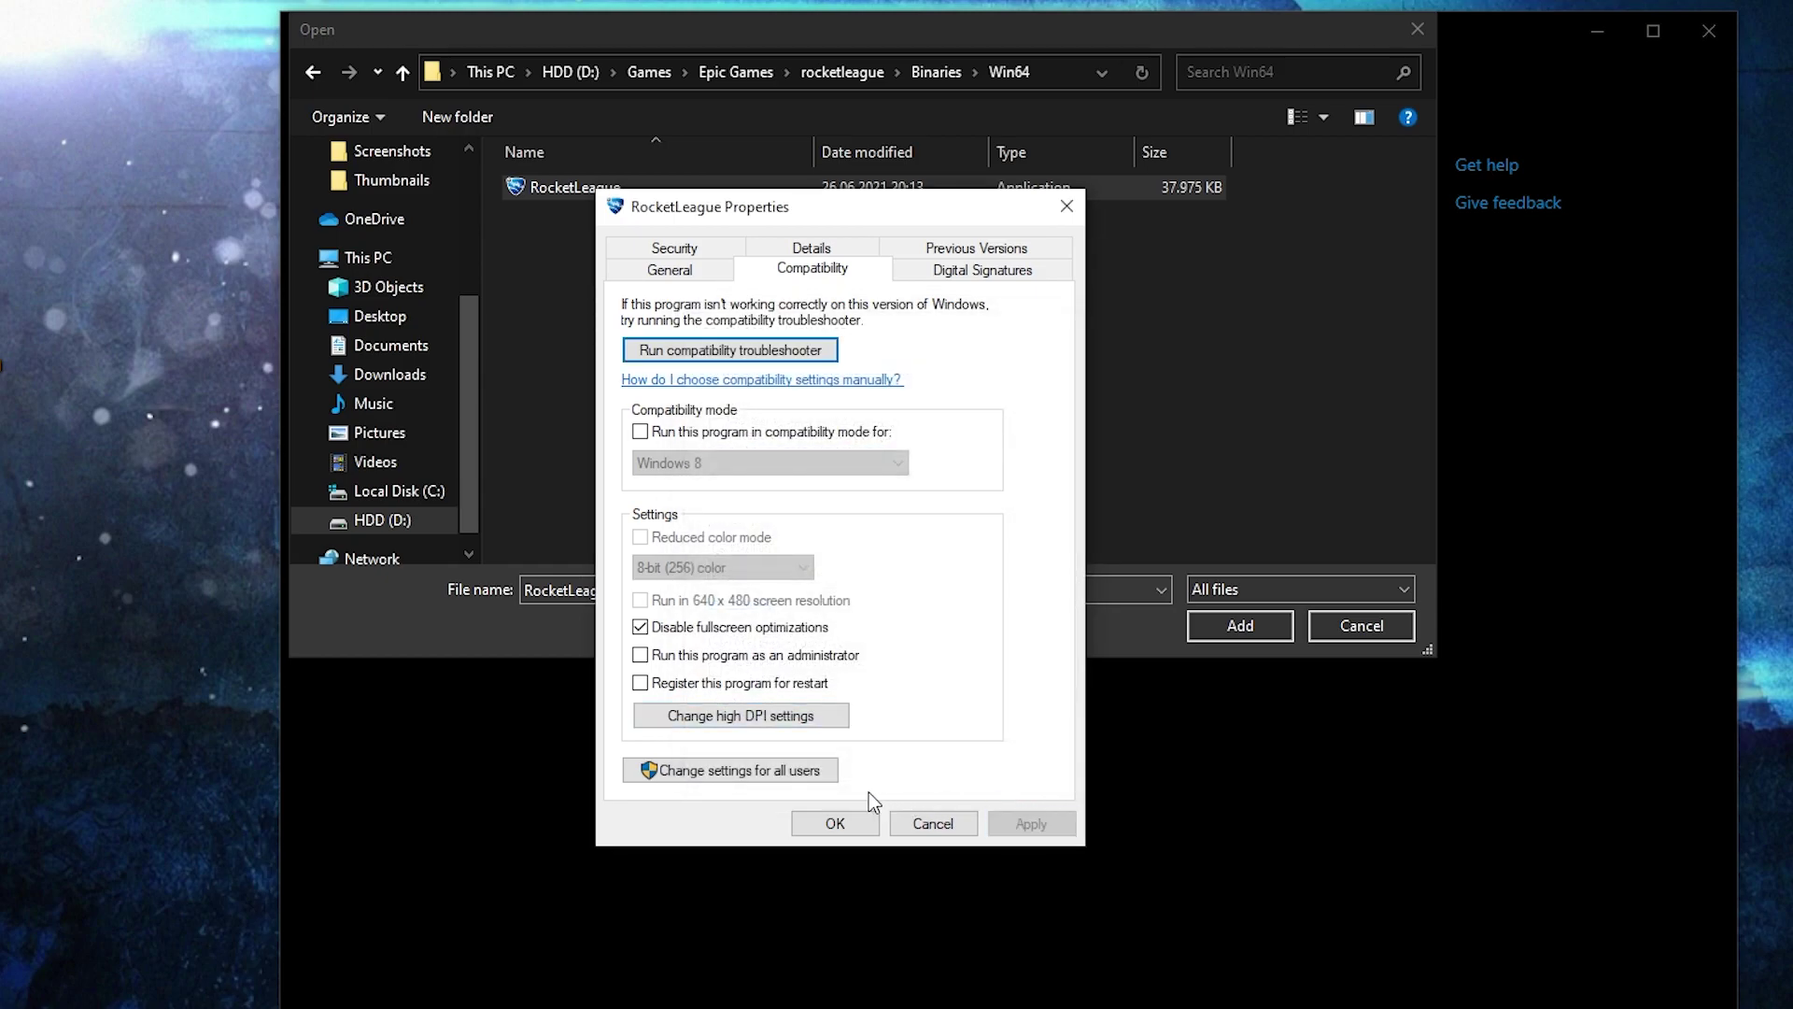
click(847, 824)
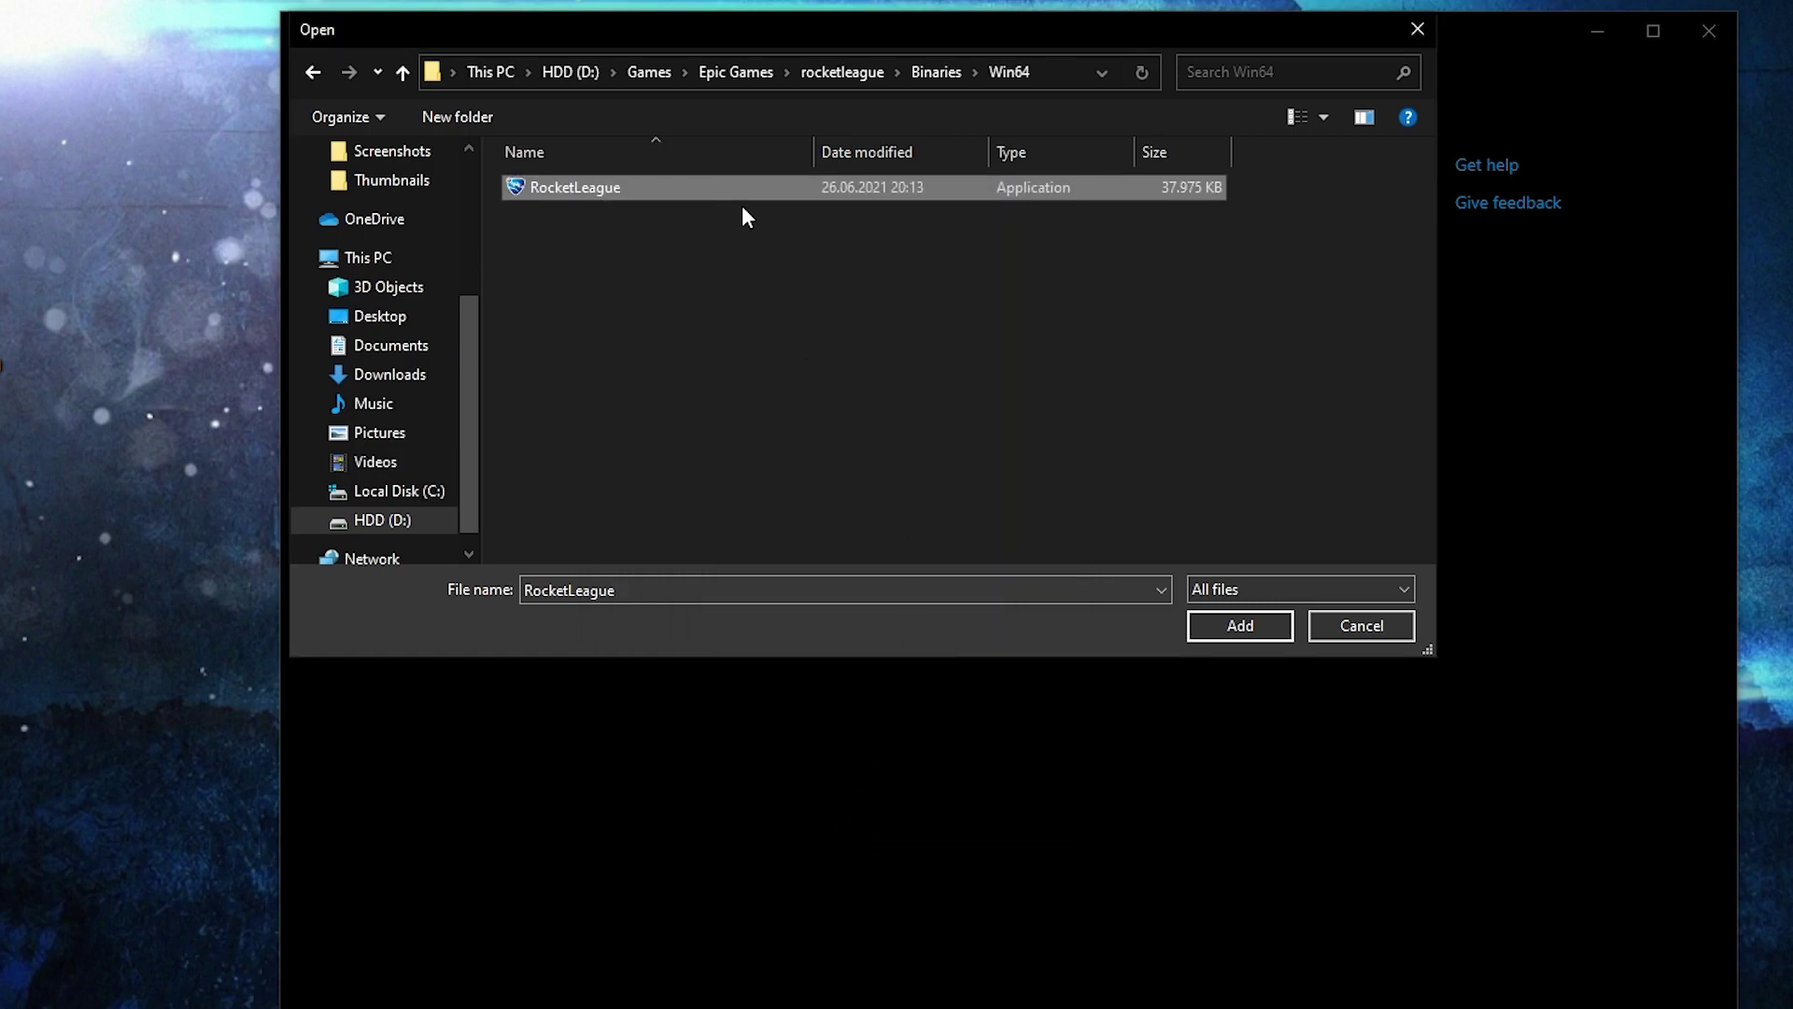
Add Rocket League to graphics preferences as High performance, save, and return to Settings home.
click(1241, 622)
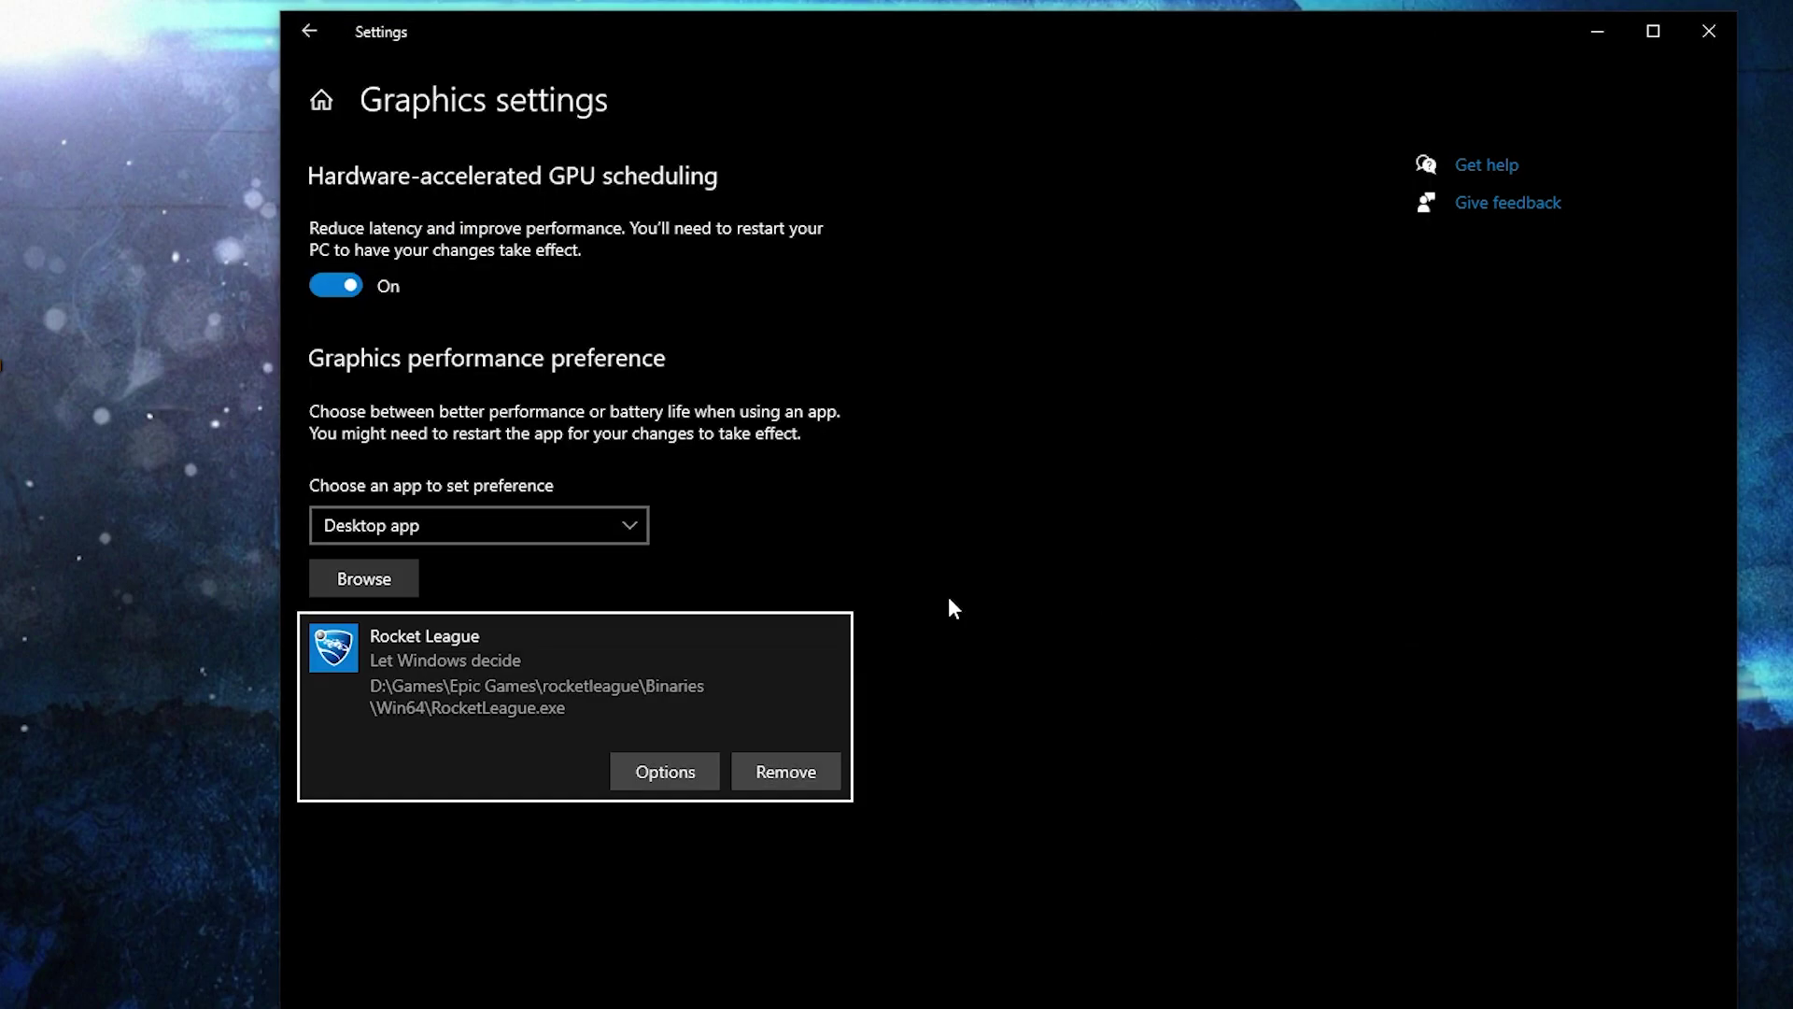
click(663, 771)
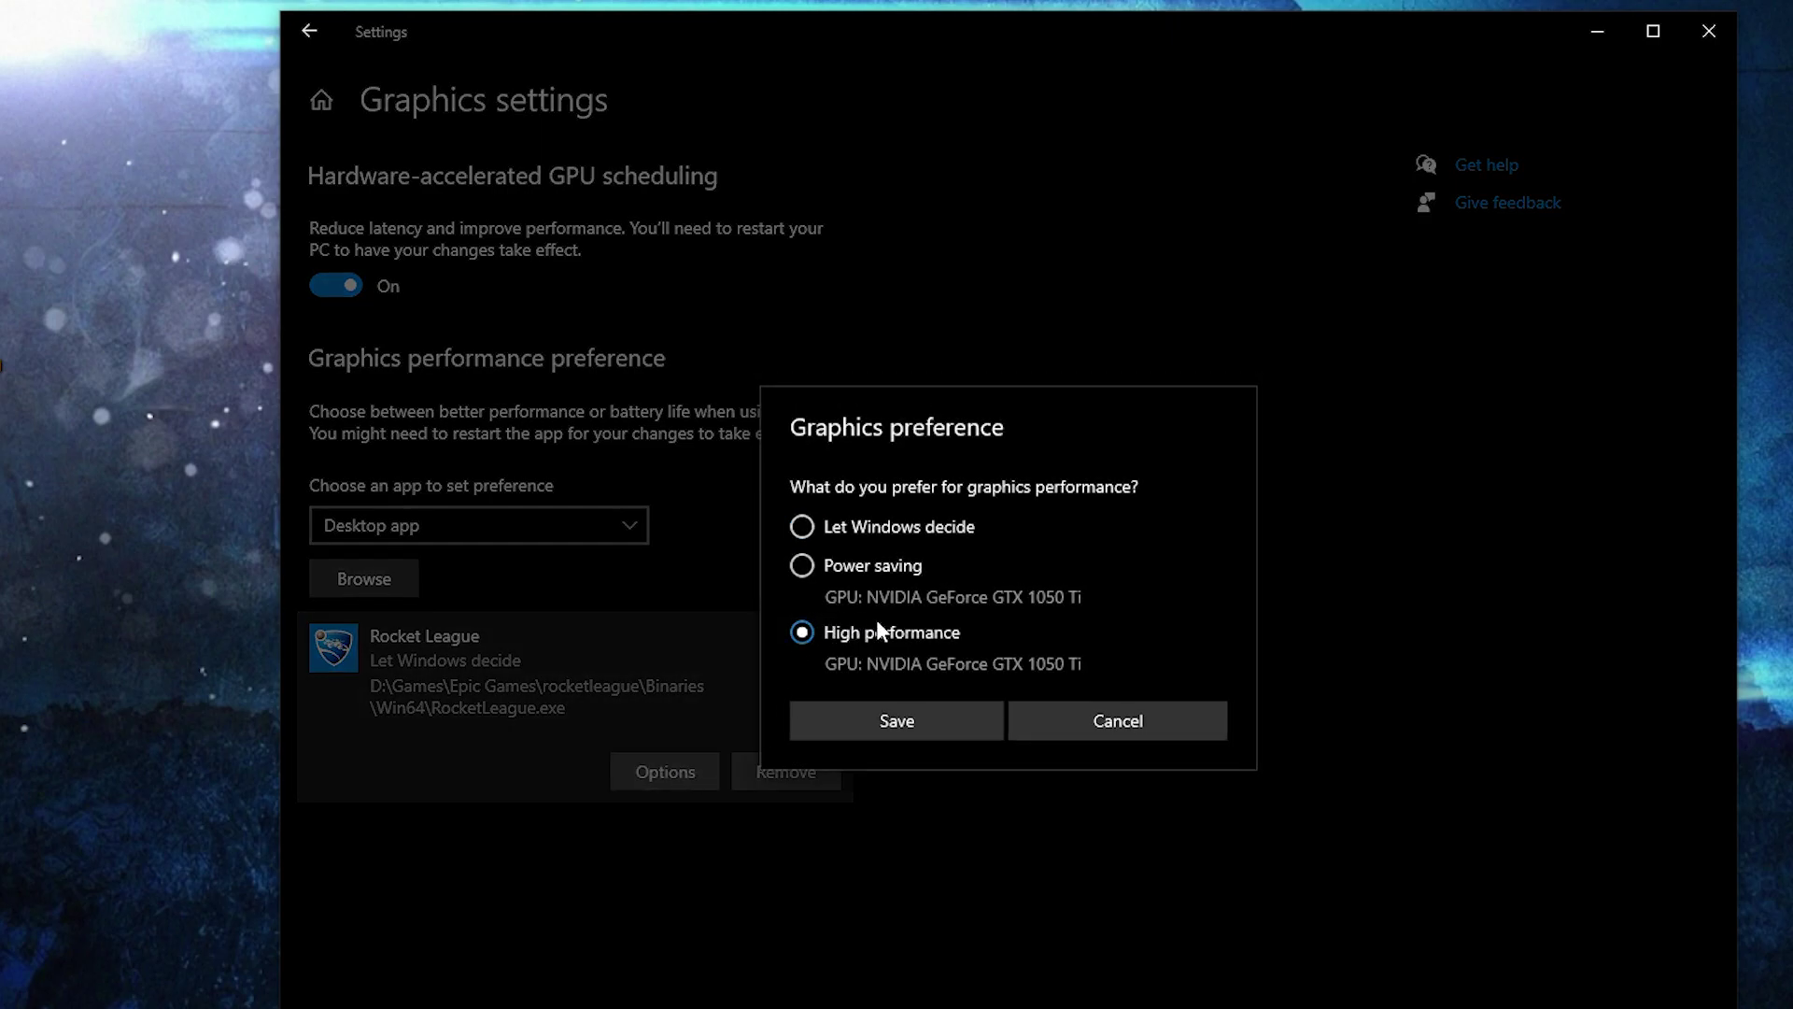
click(900, 718)
click(321, 101)
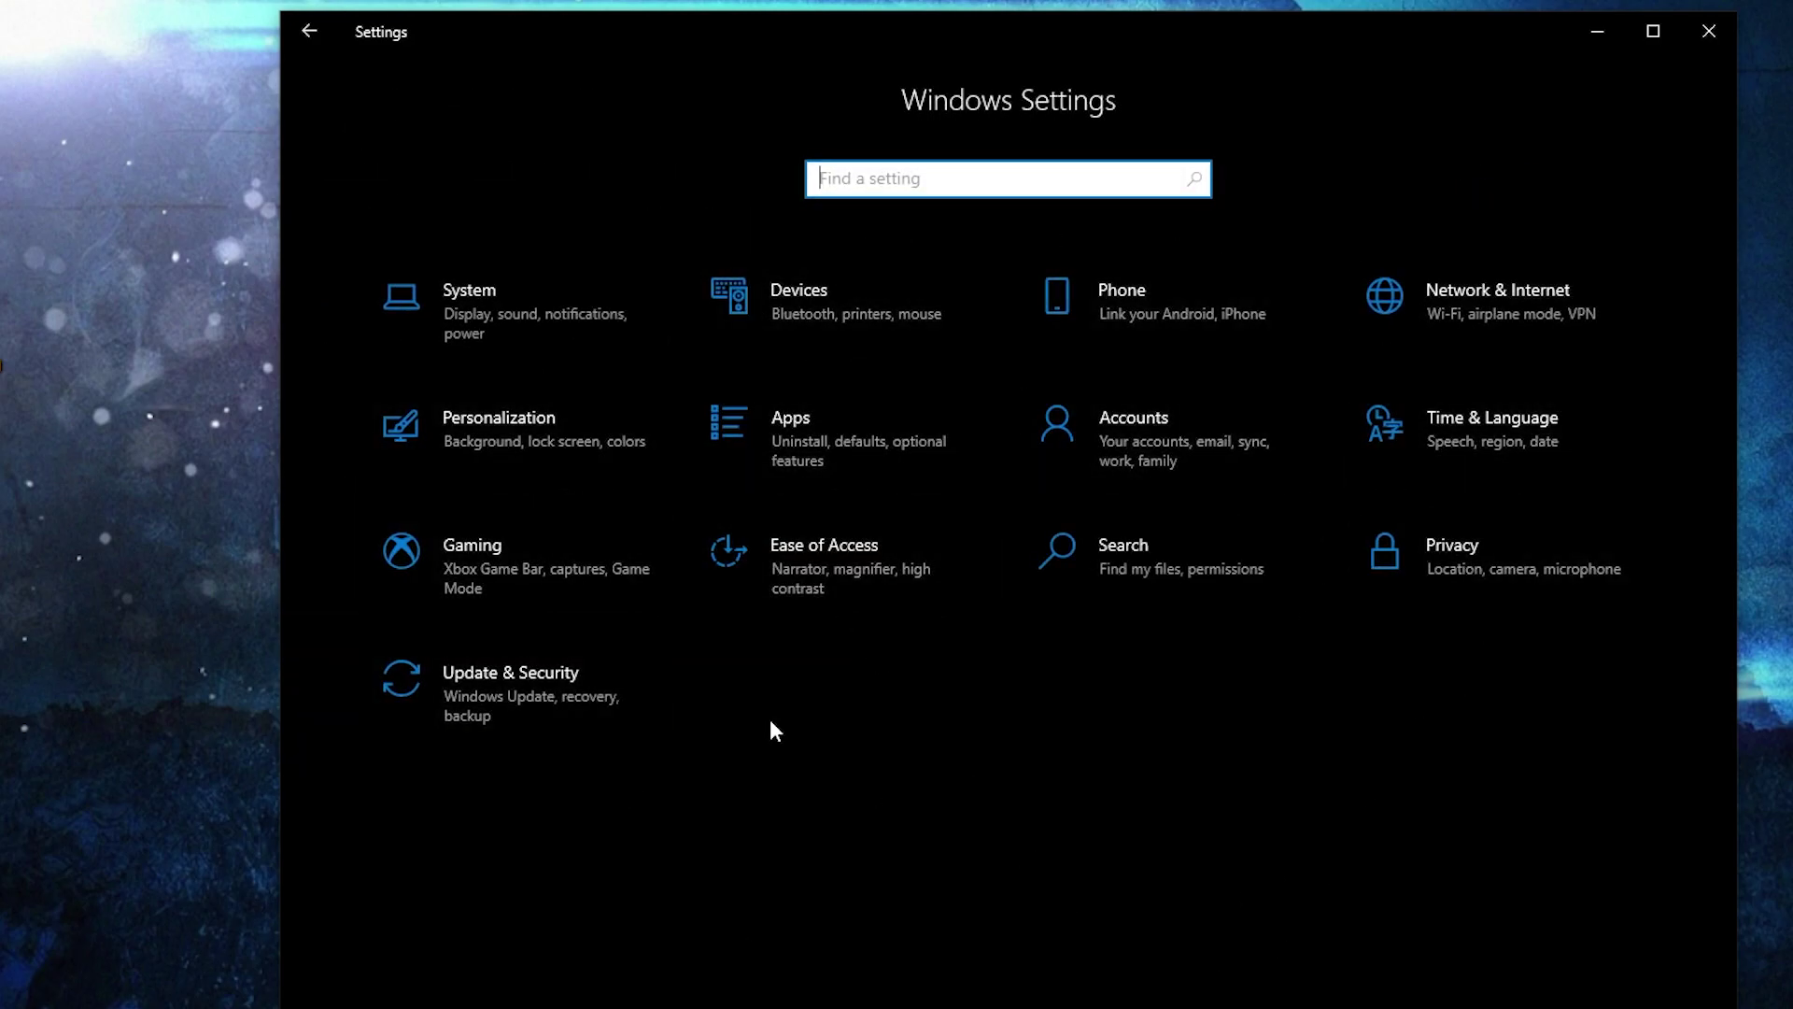
In Gaming settings, confirm Xbox Game Bar is Off and Game Mode is On.
click(509, 555)
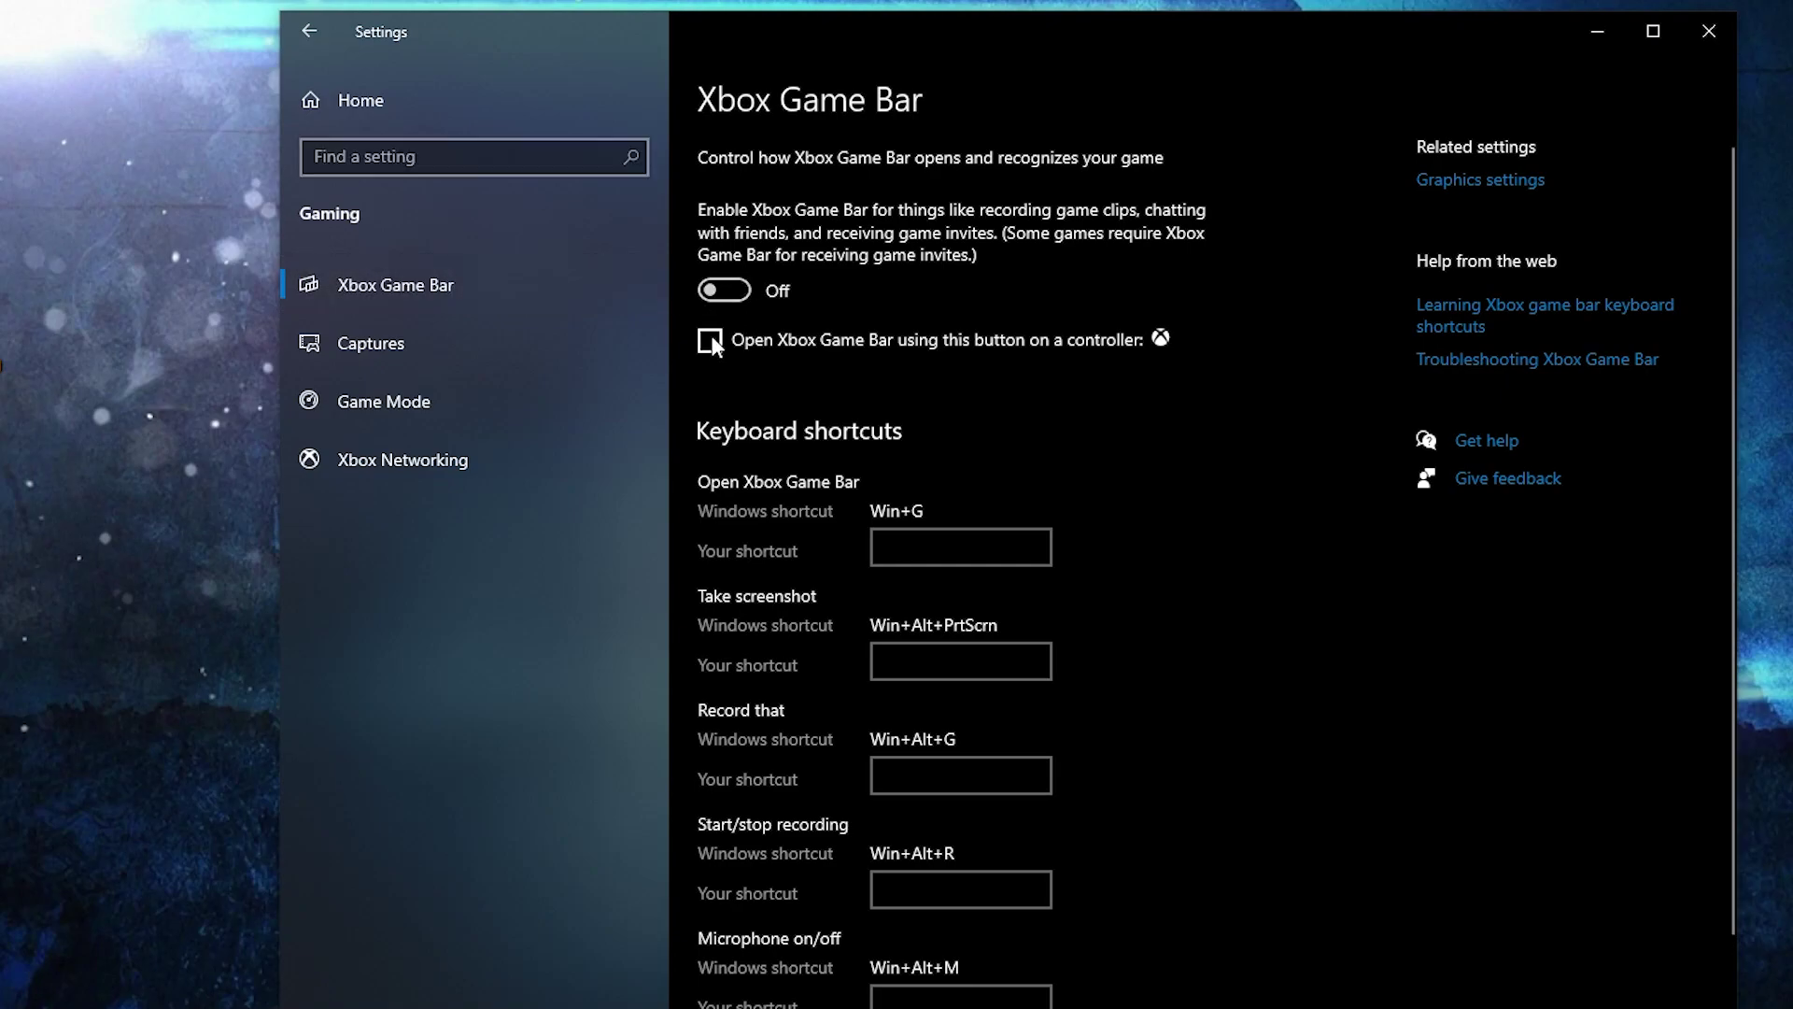
click(359, 397)
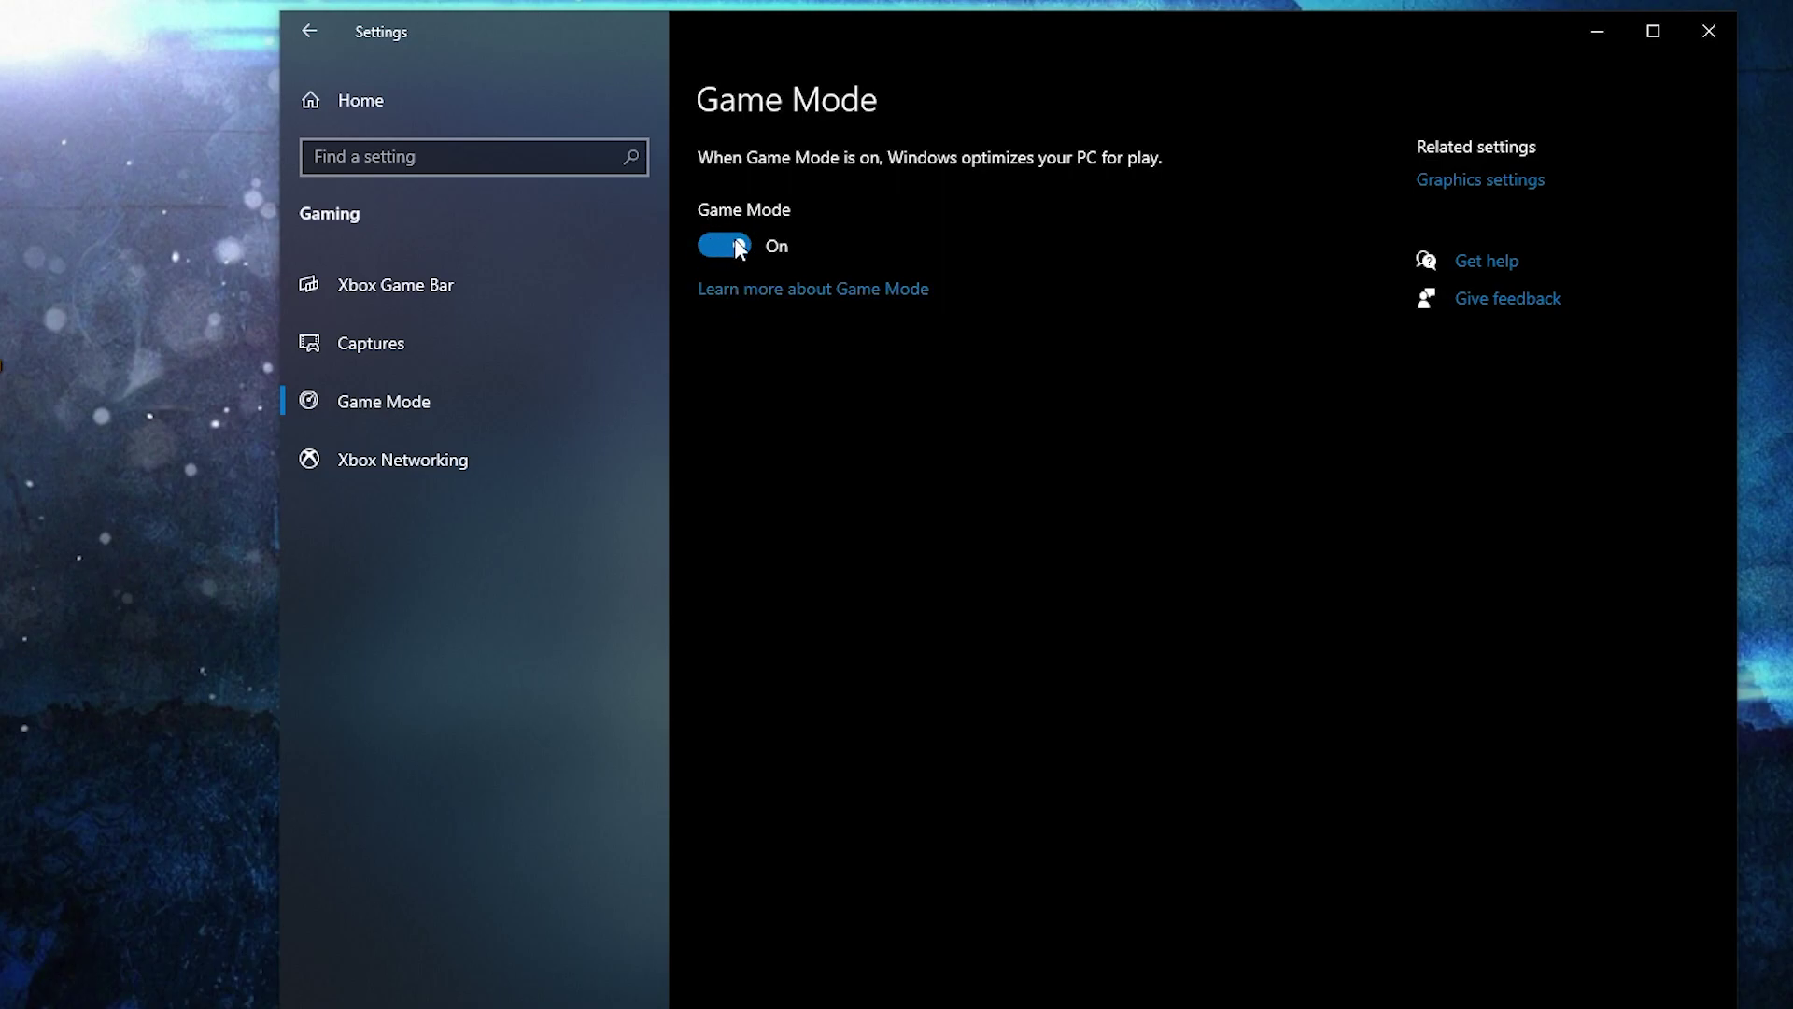
click(1449, 180)
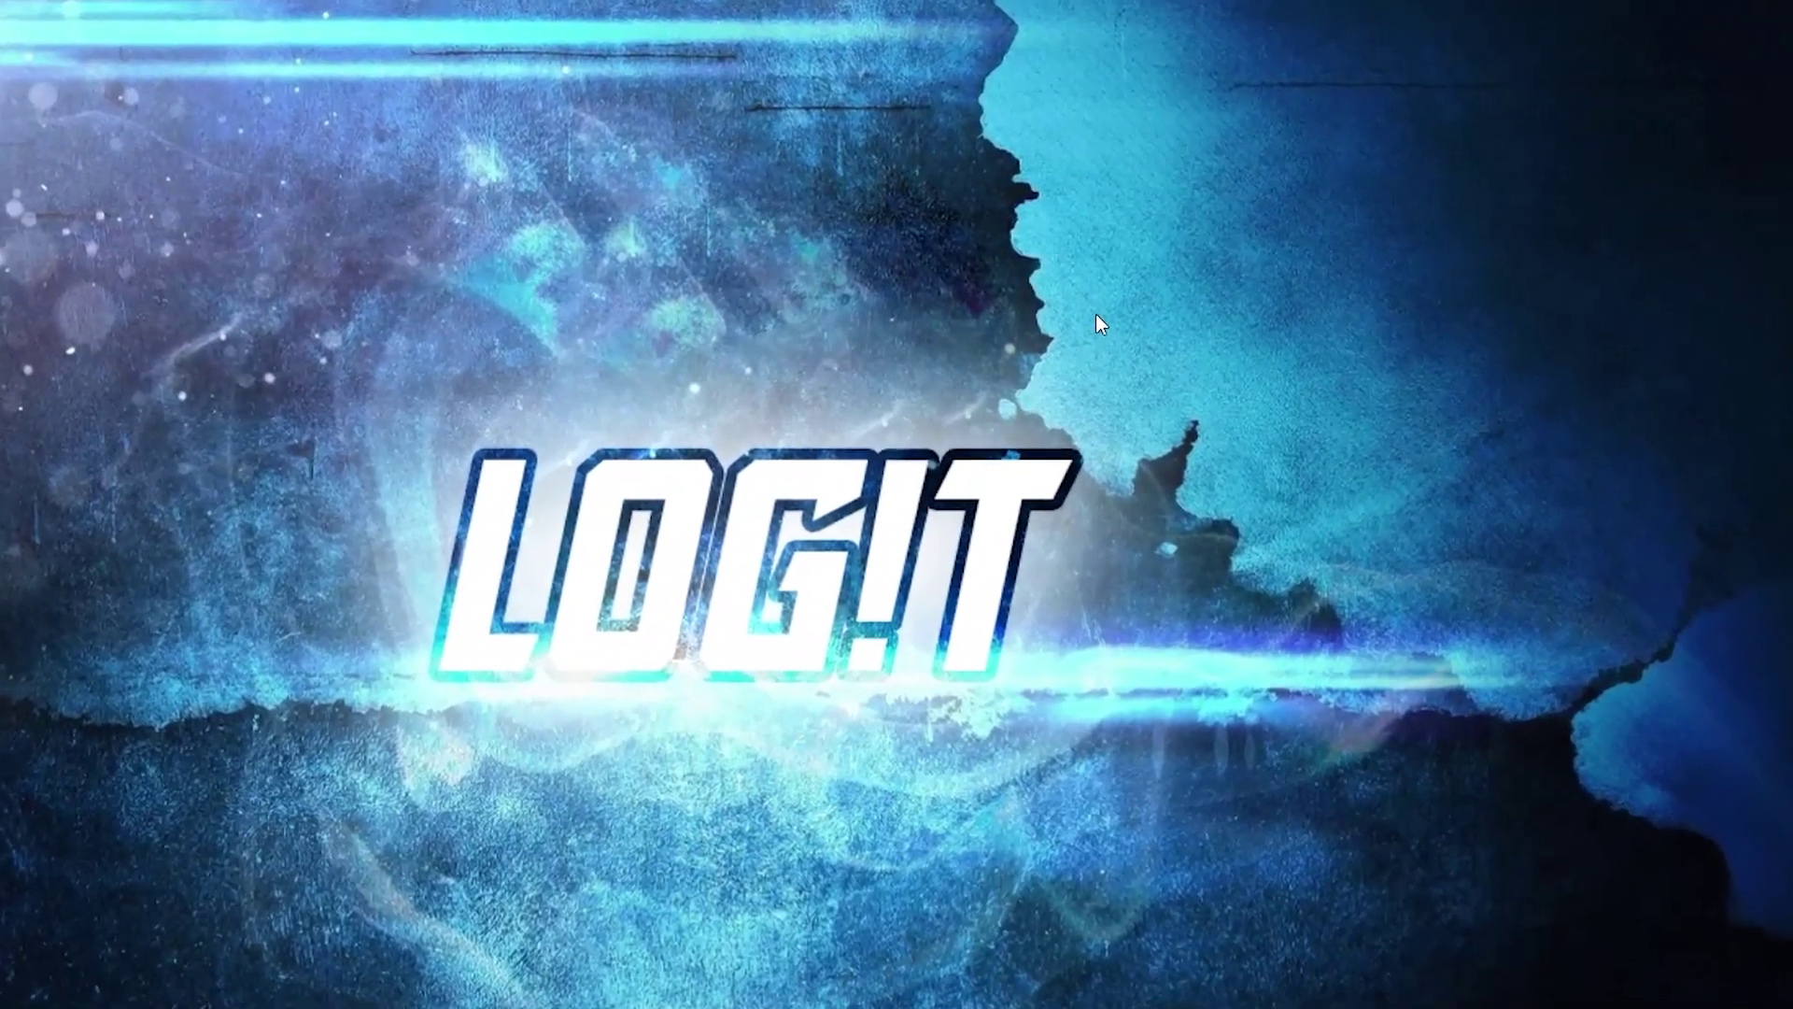
Open NVIDIA Control Panel, apply 'Use the advanced 3D image settings', and go to Manage 3D Settings.
right_click(1084, 320)
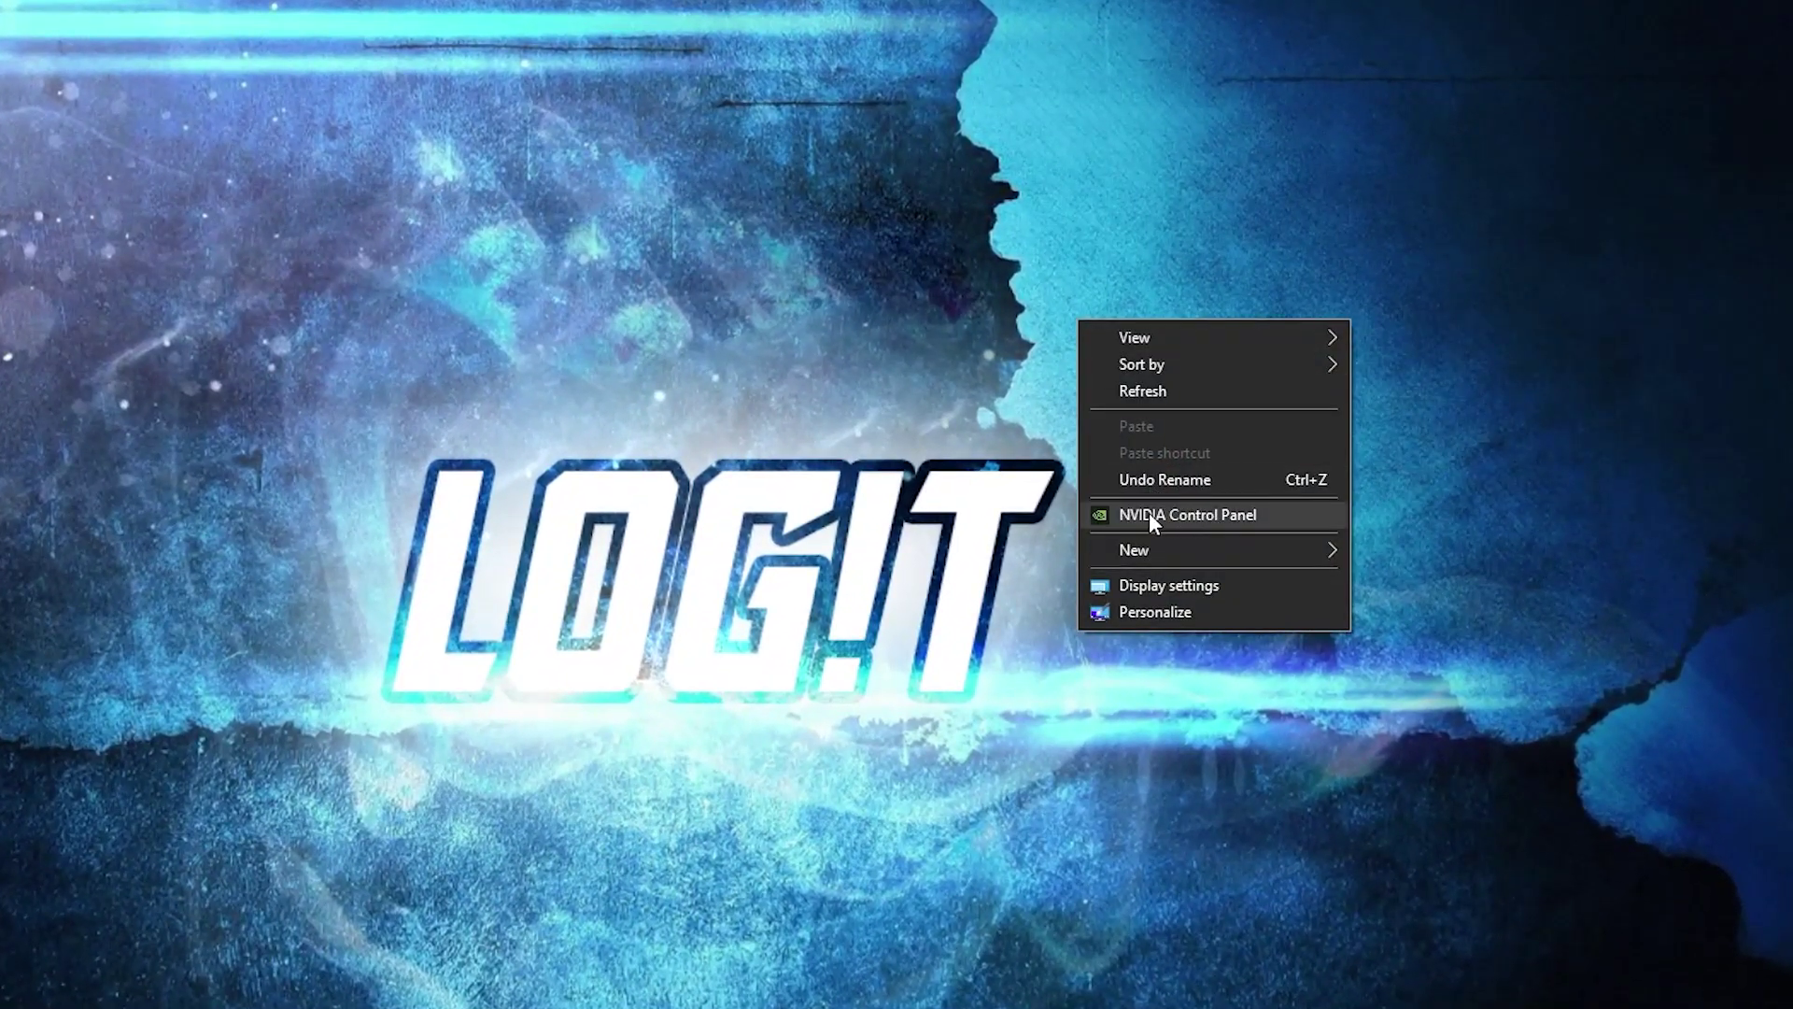
click(1190, 516)
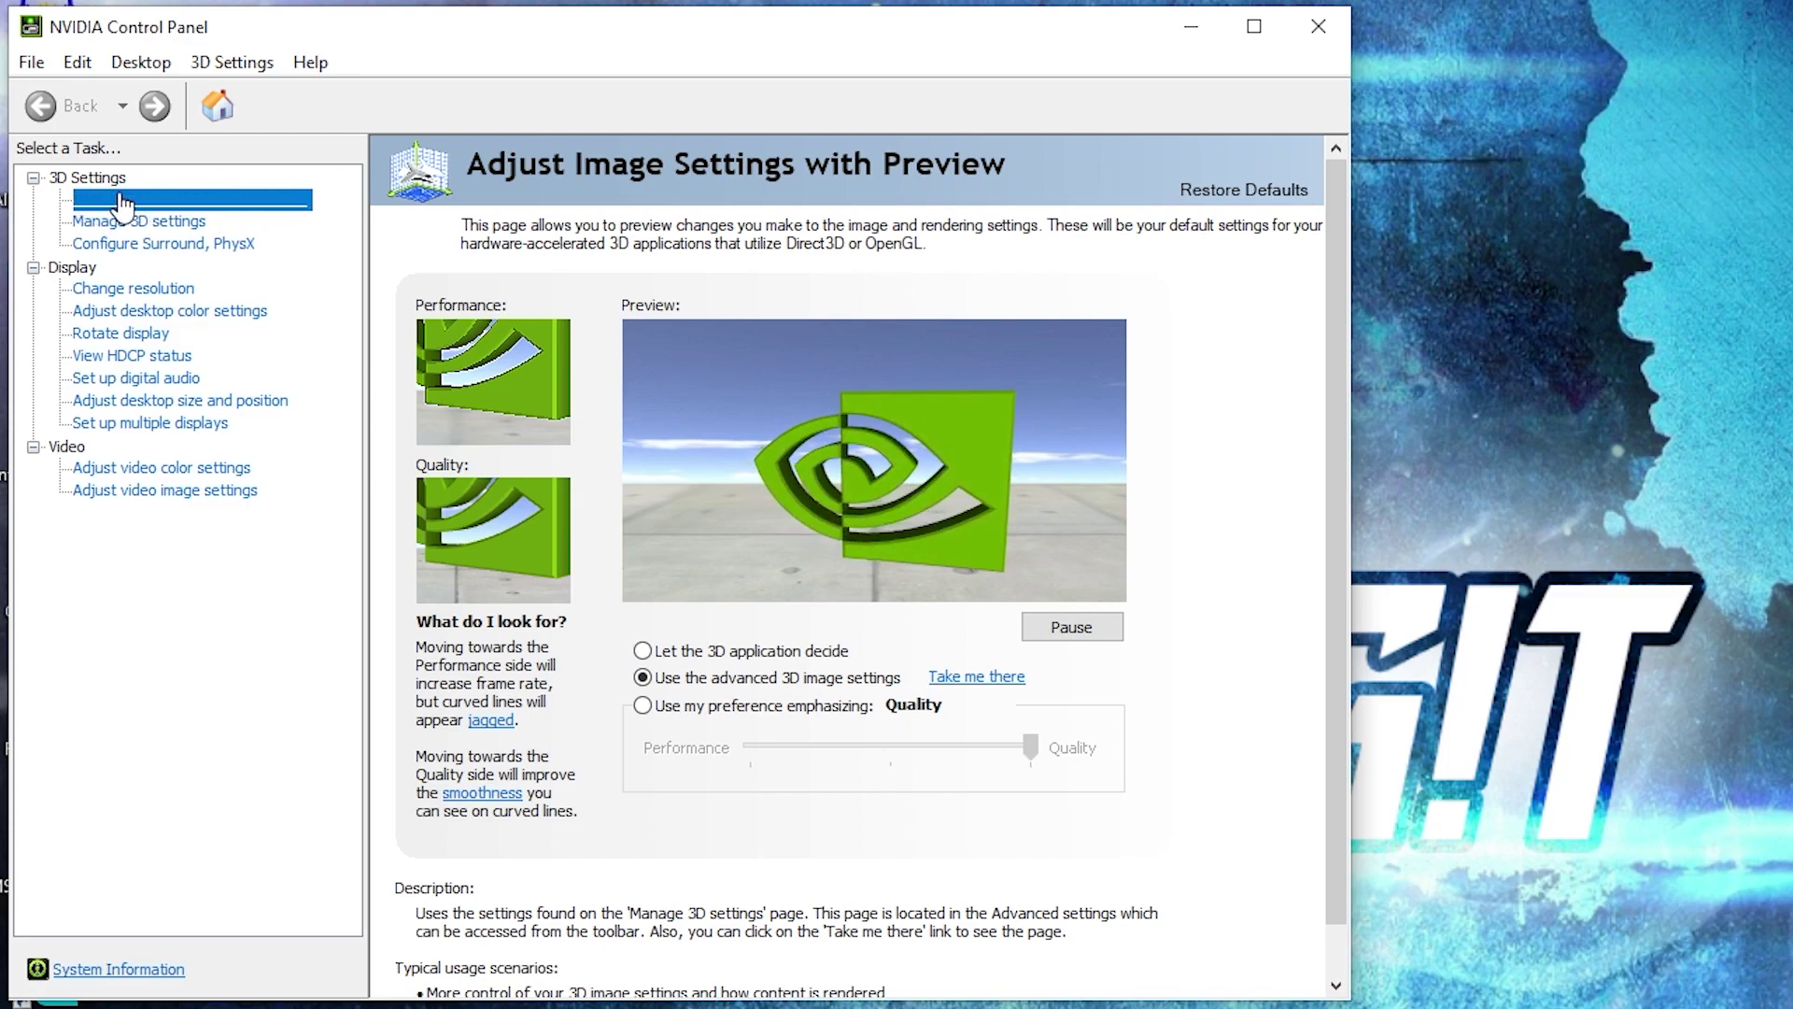
click(642, 677)
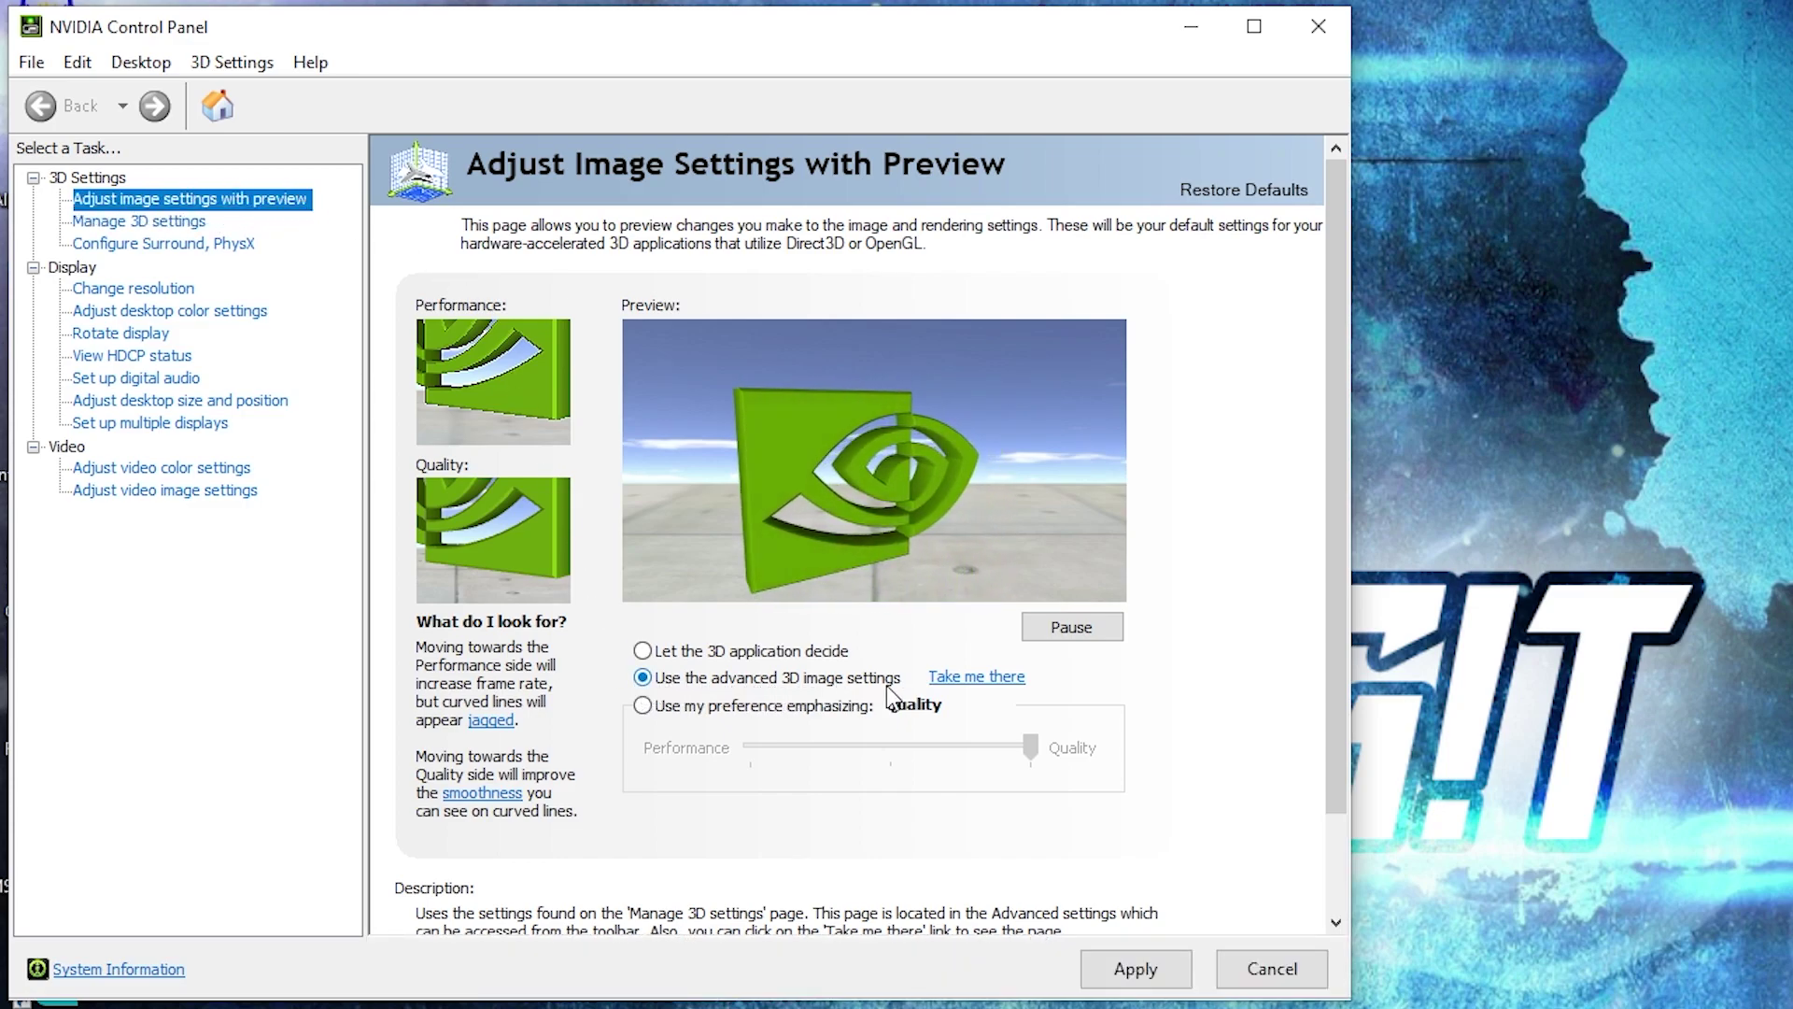
click(1116, 962)
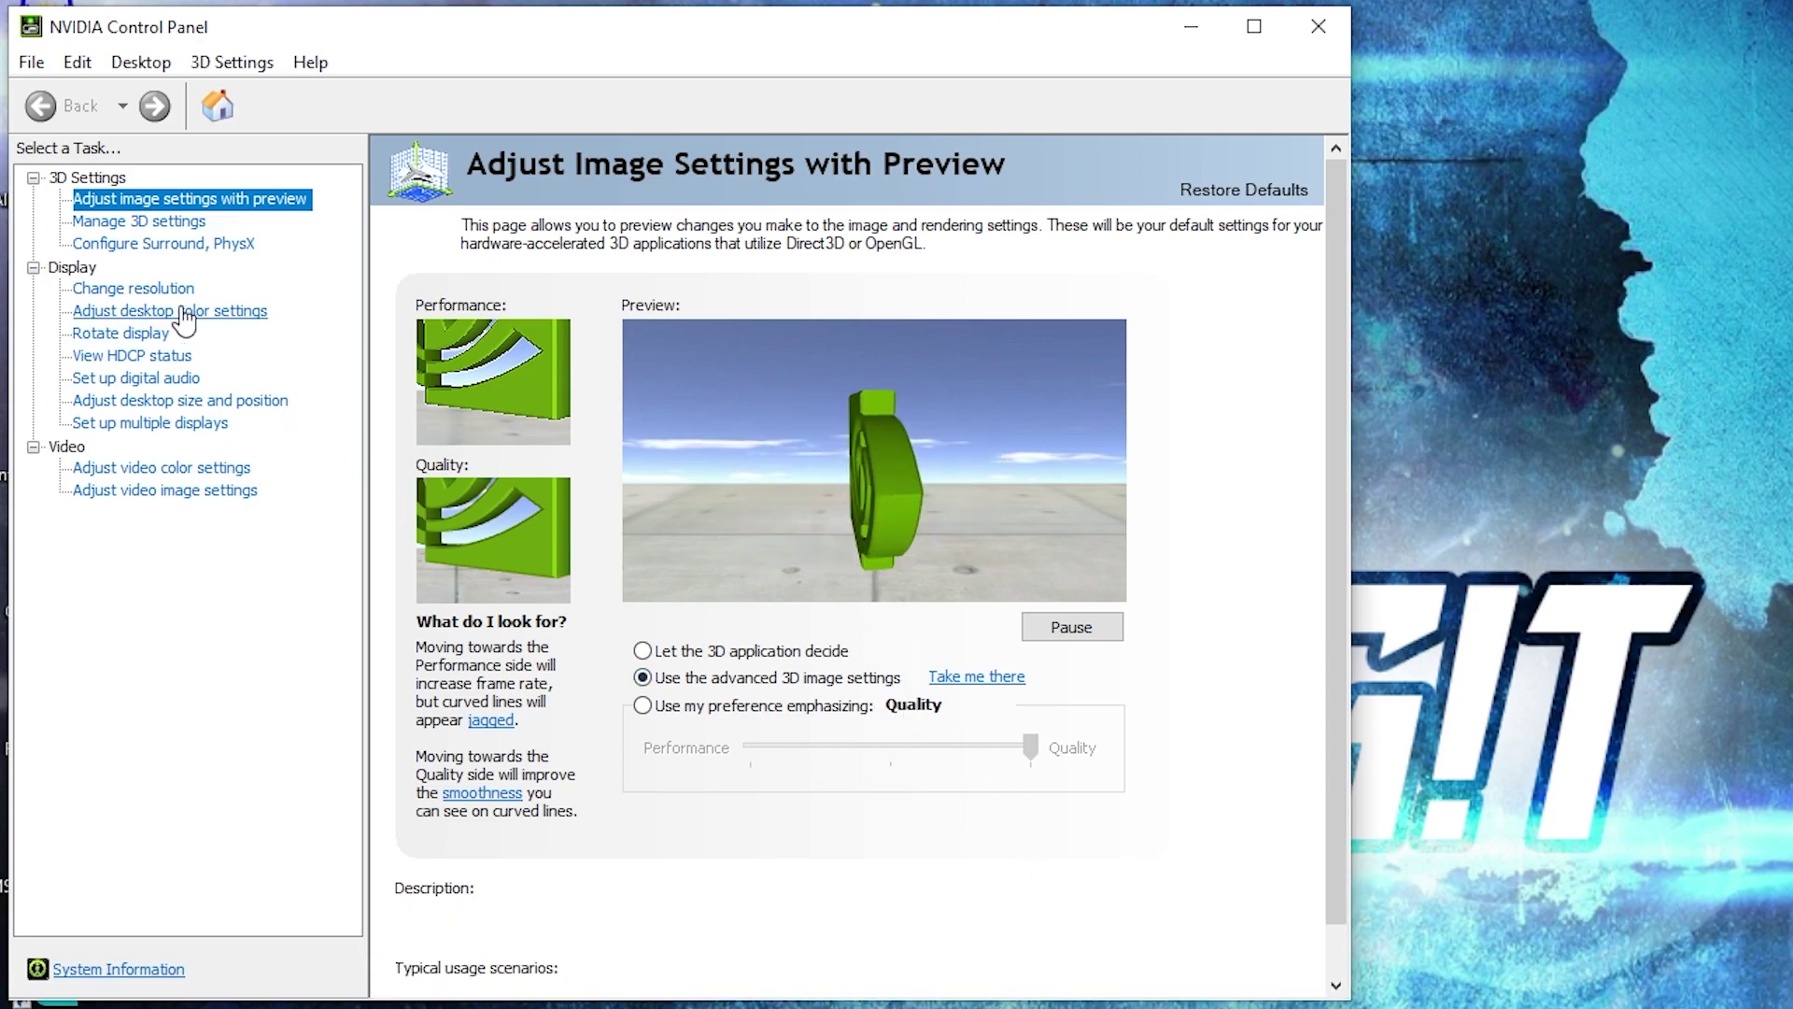
click(75, 224)
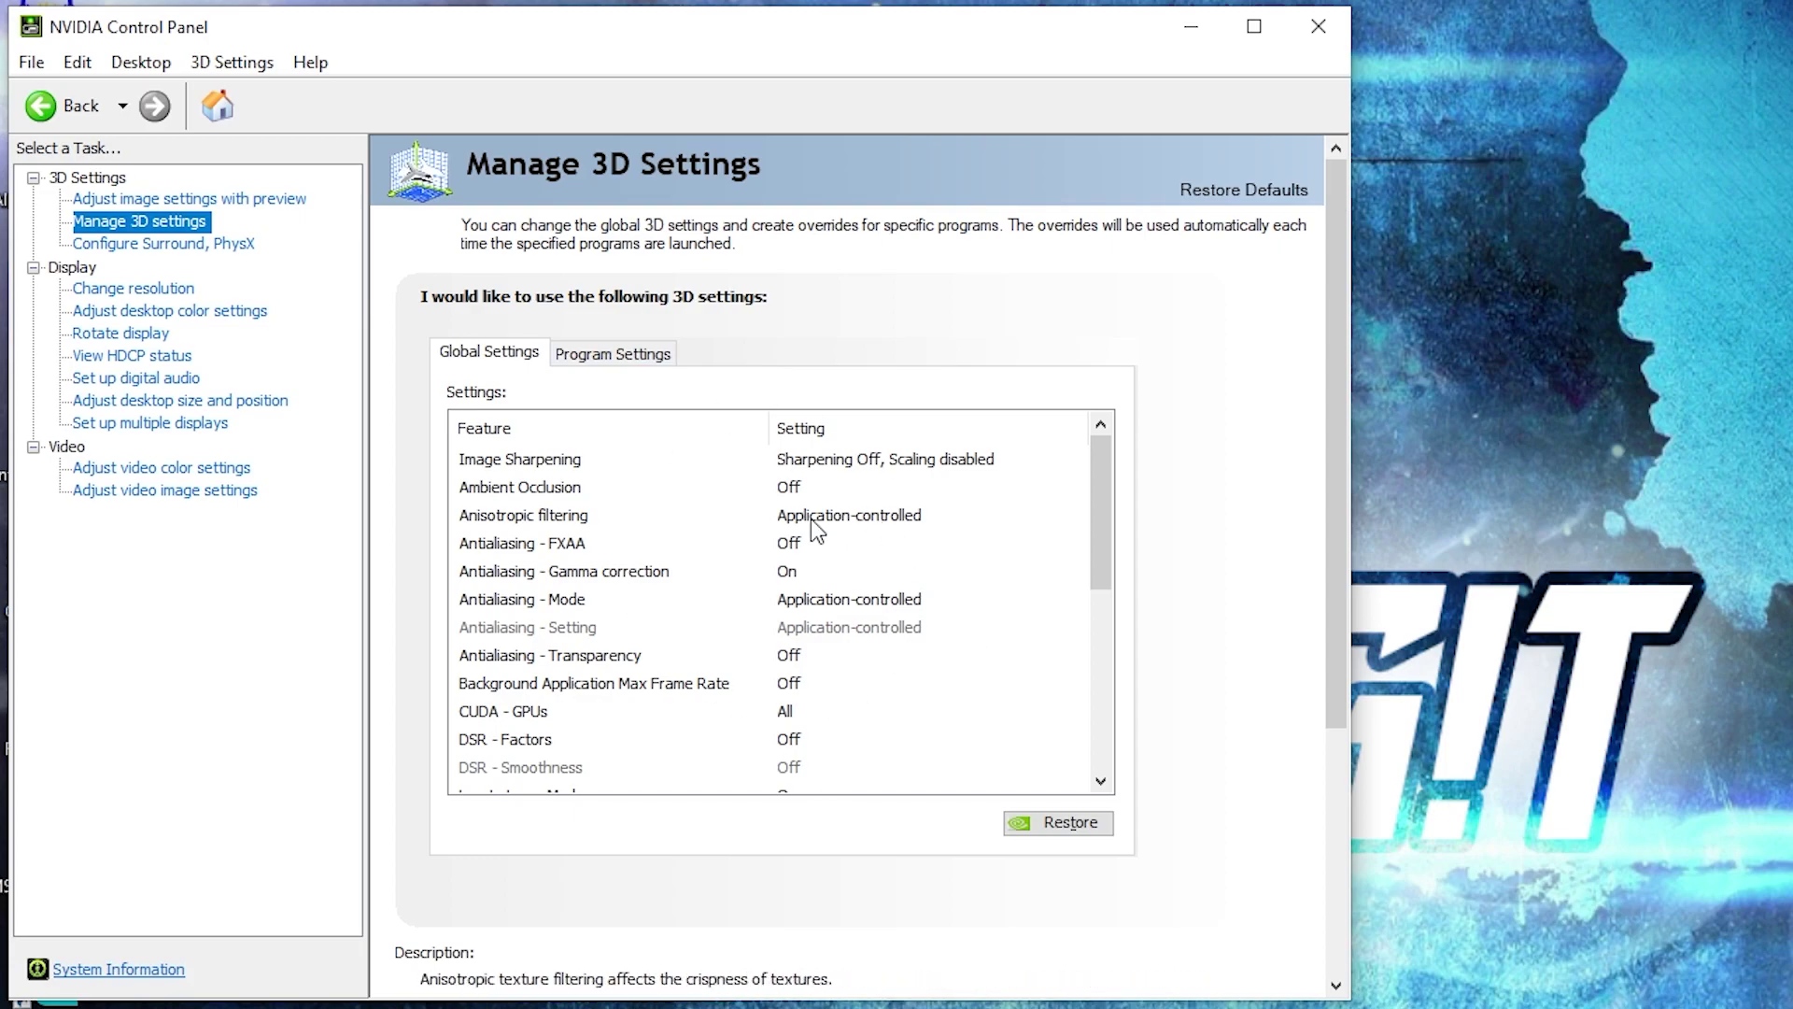
Set the OpenGL rendering GPU and power management mode to Prefer maximum performance.
scroll(967, 635, down, 3)
click(460, 628)
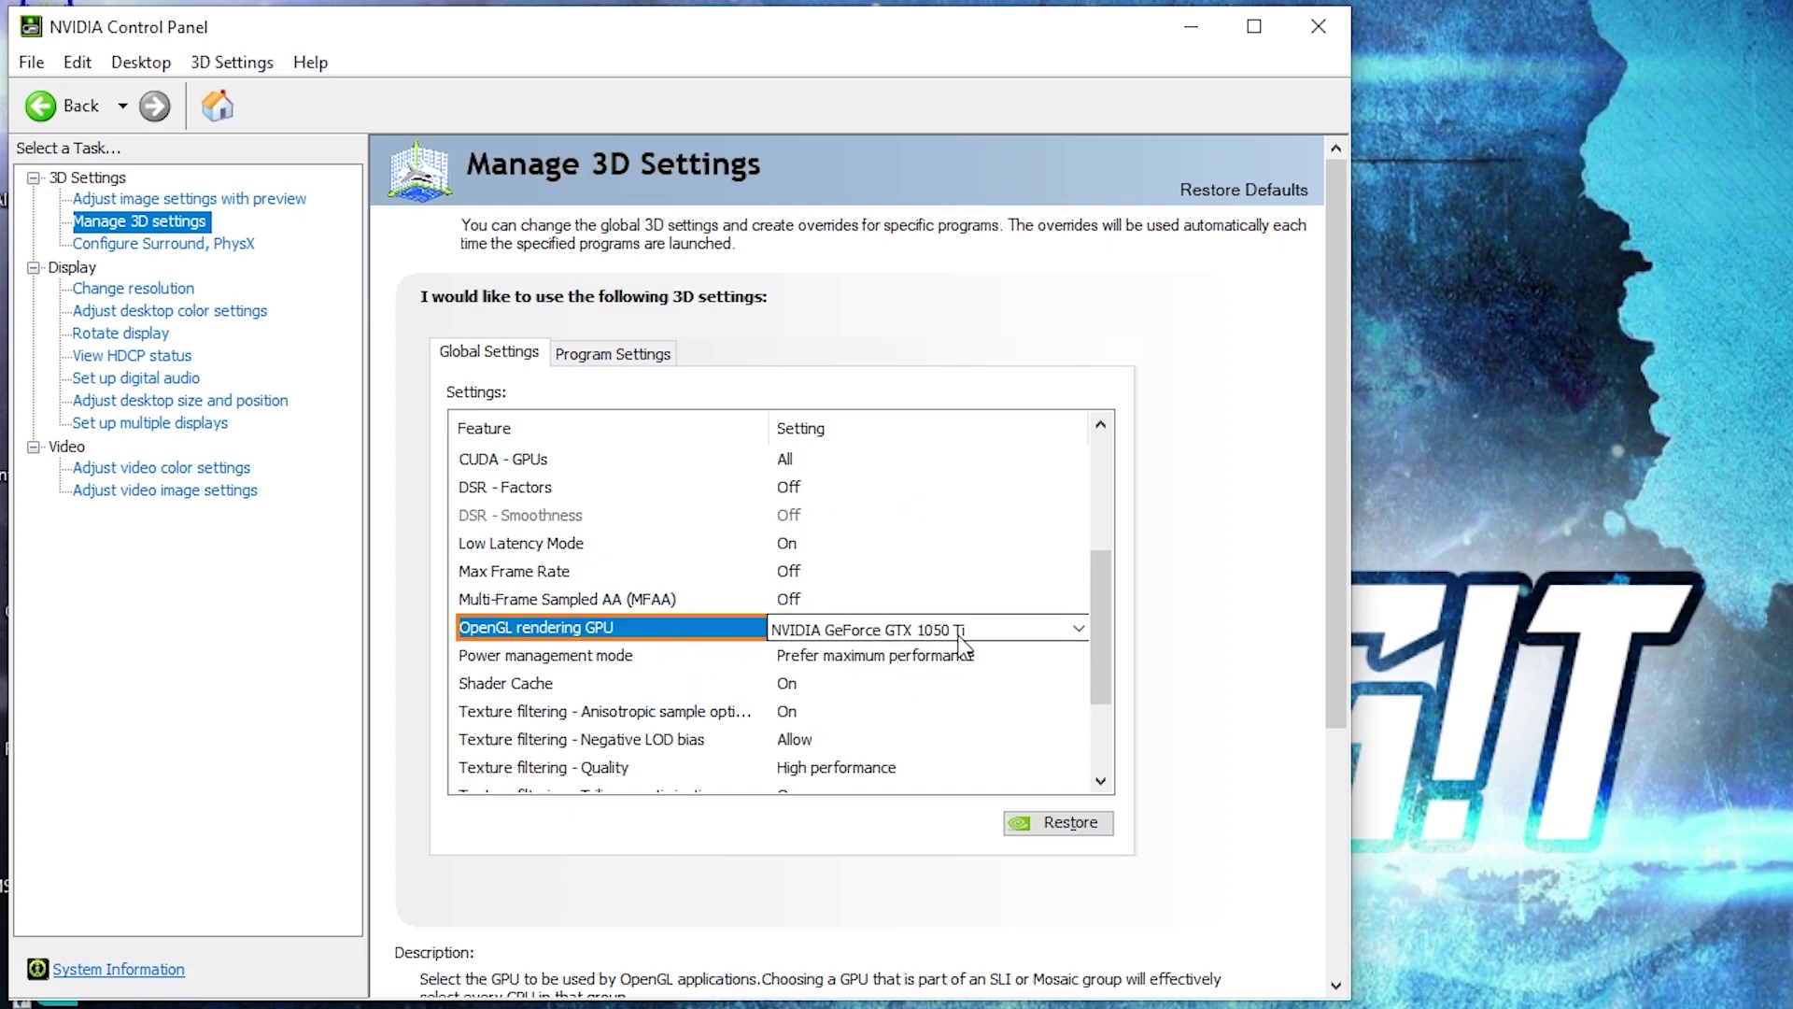
click(487, 657)
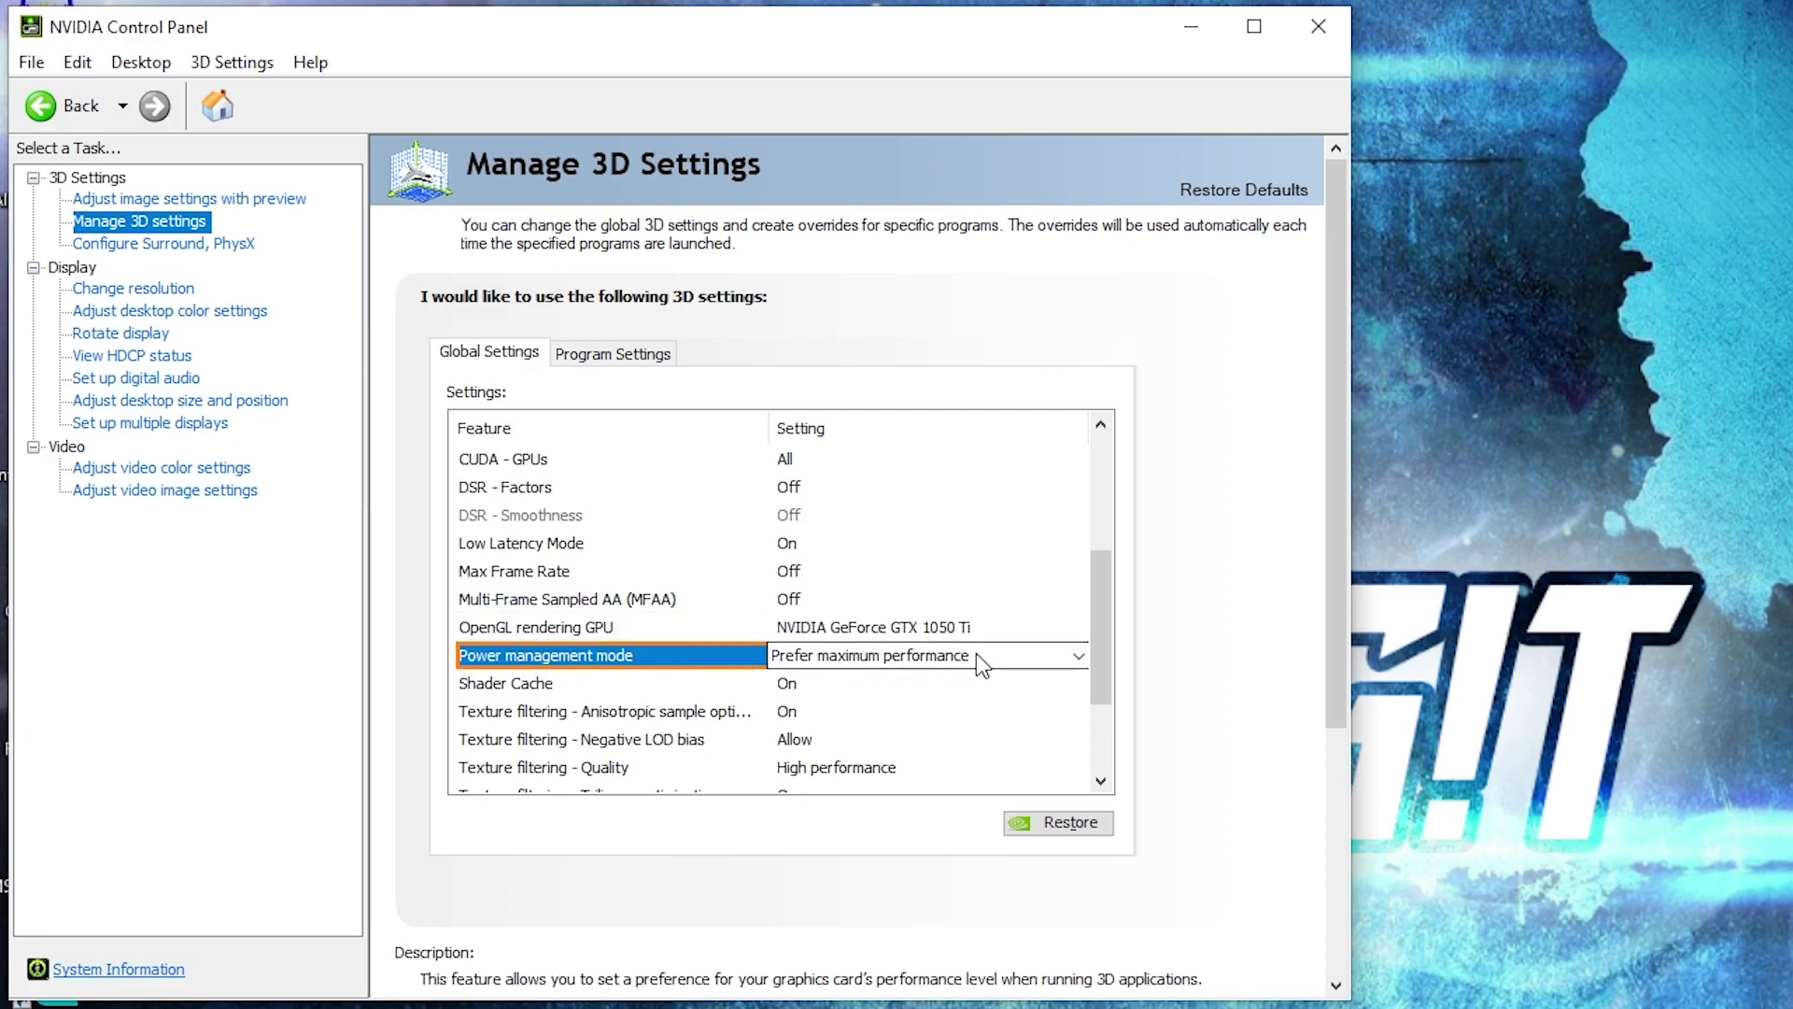
Set texture filtering to High performance, threaded optimization On, vertical sync Off; view desktop colour settings.
scroll(653, 654, down, 2)
click(461, 628)
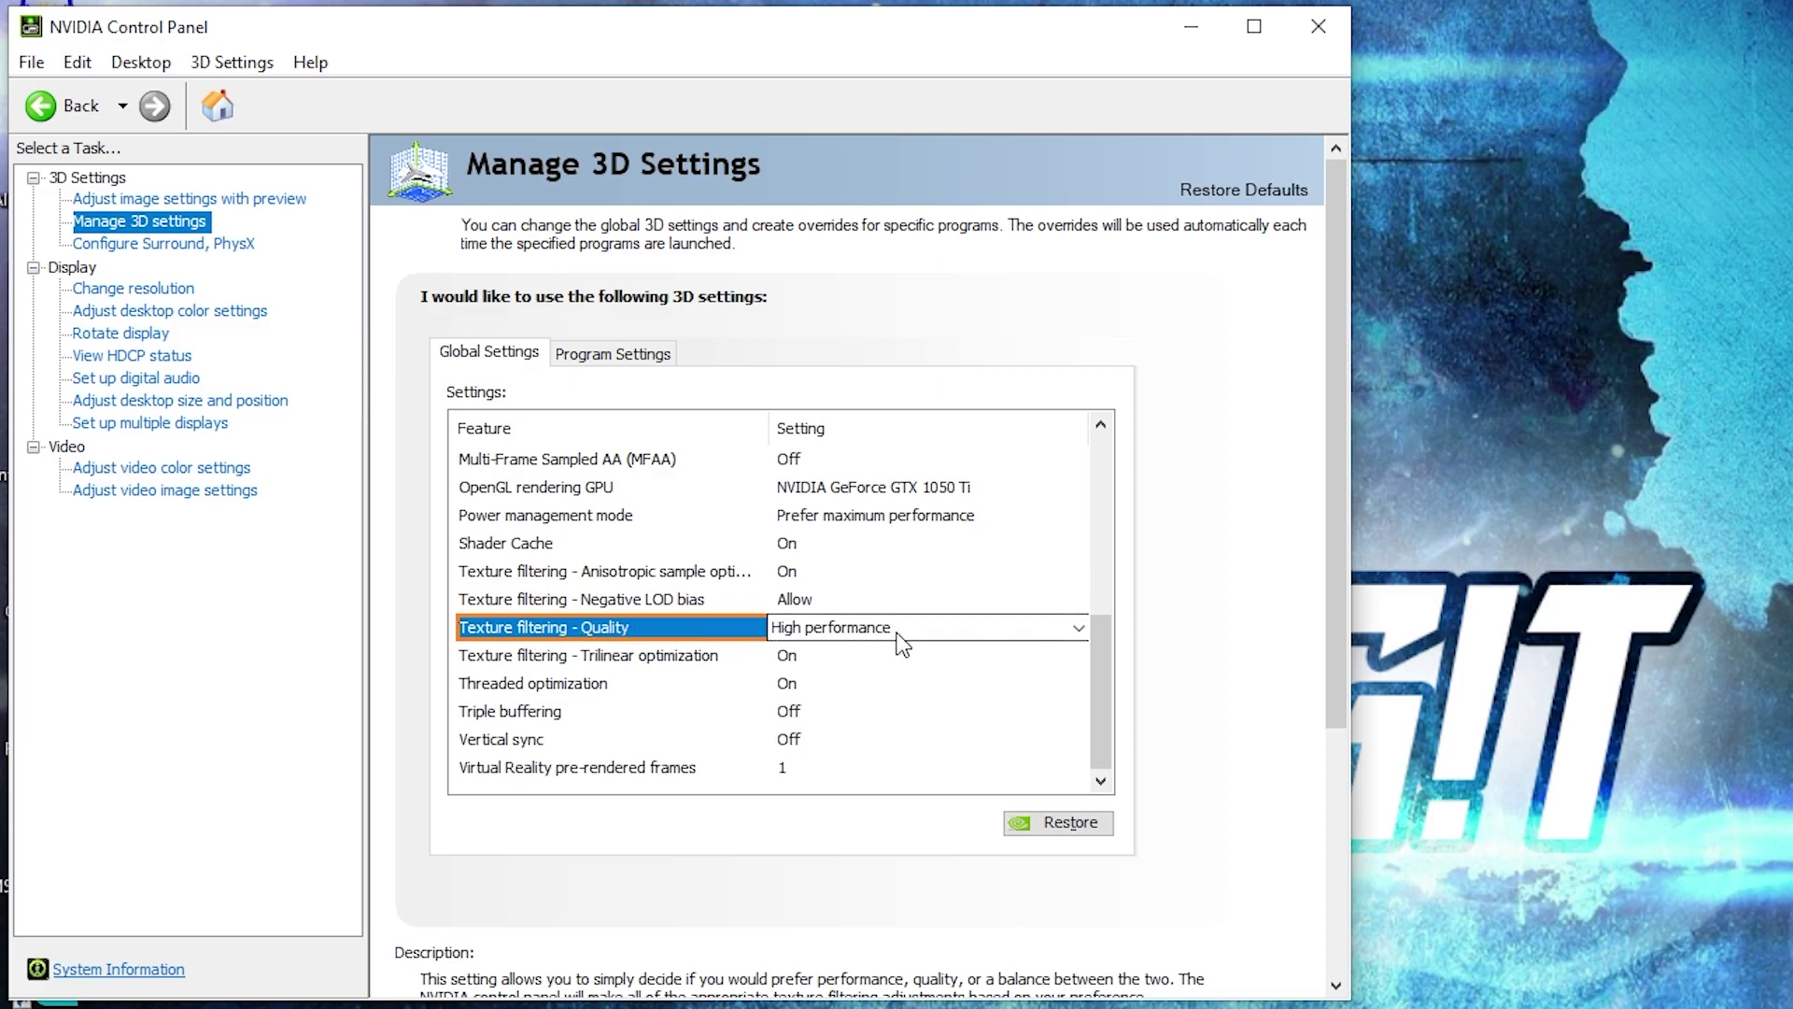
click(523, 682)
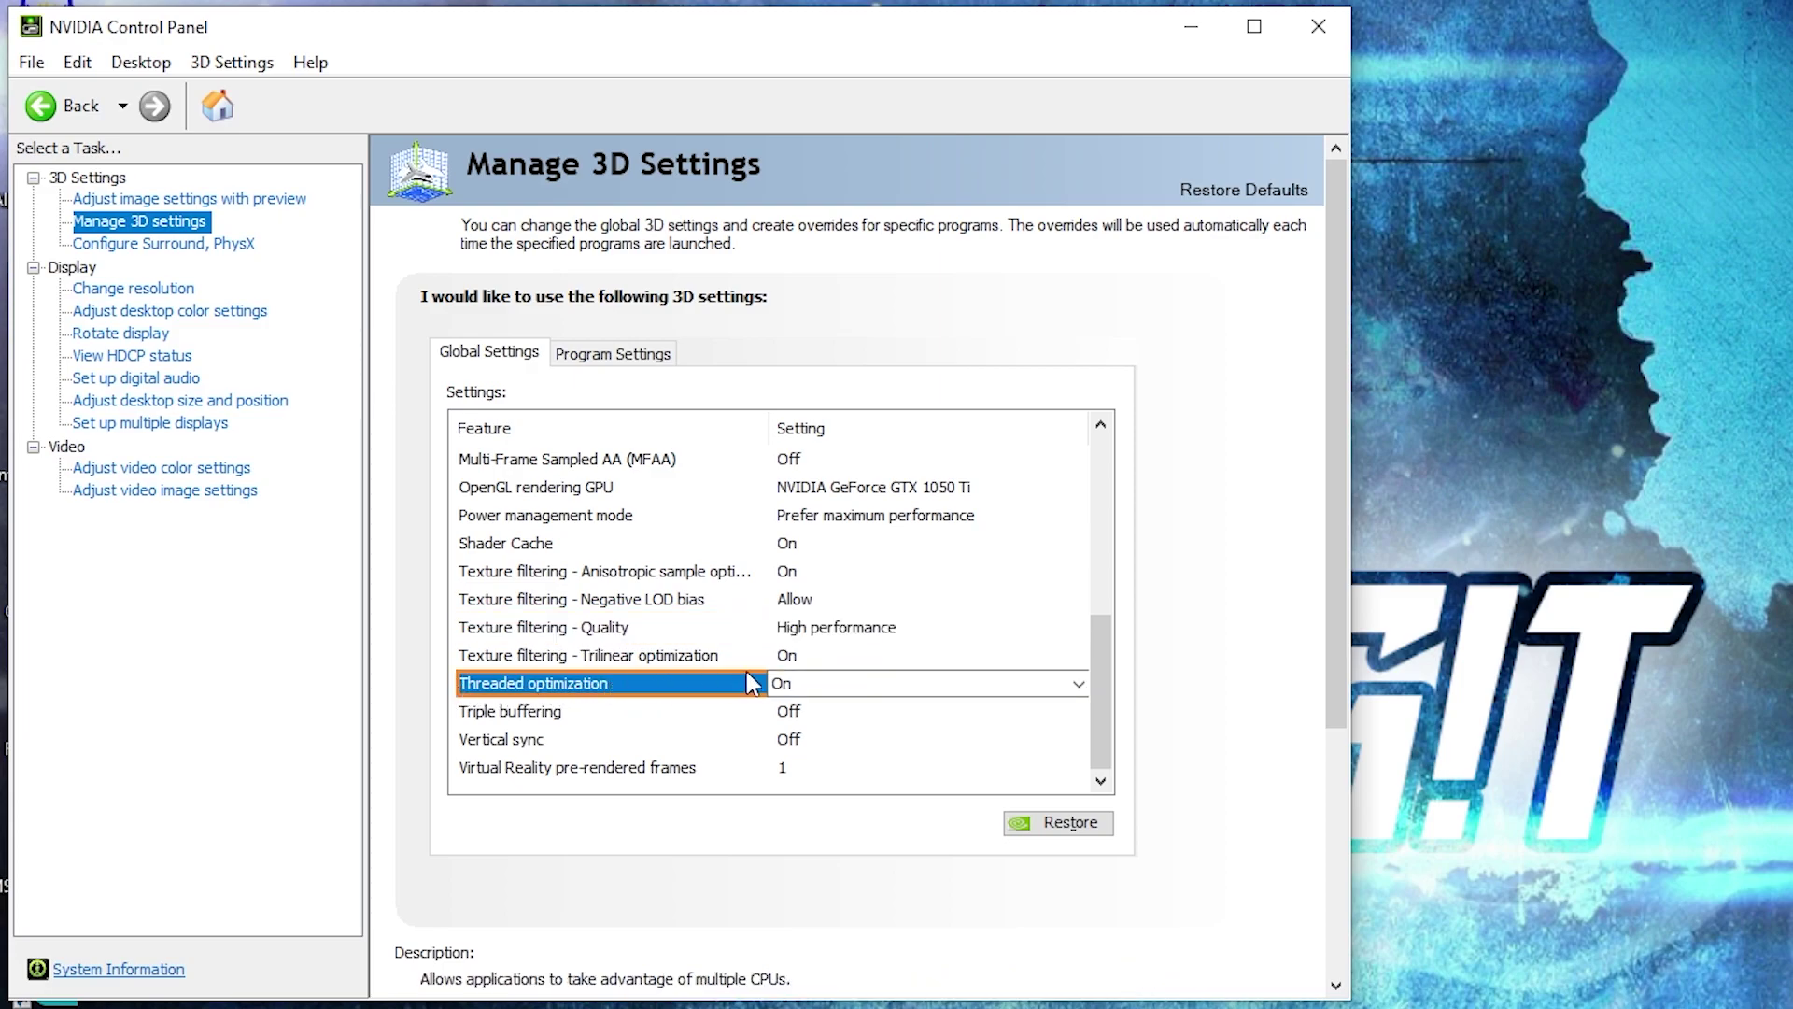
click(539, 740)
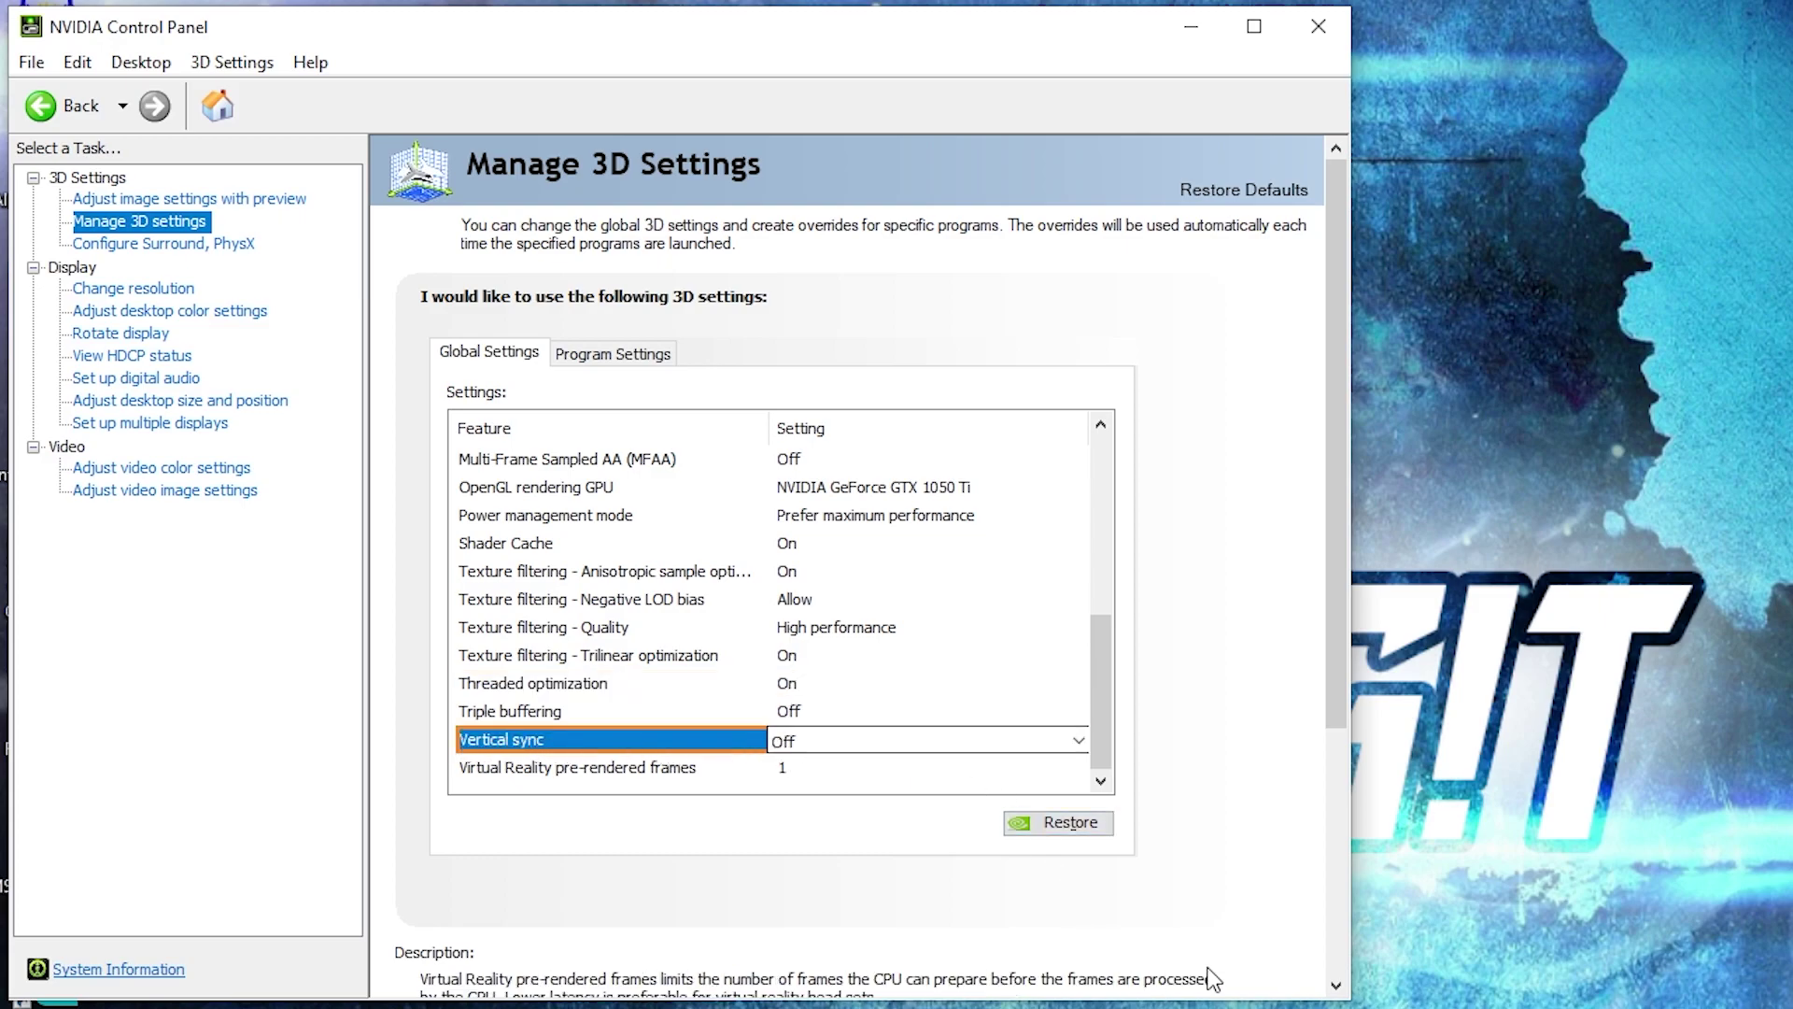
click(147, 314)
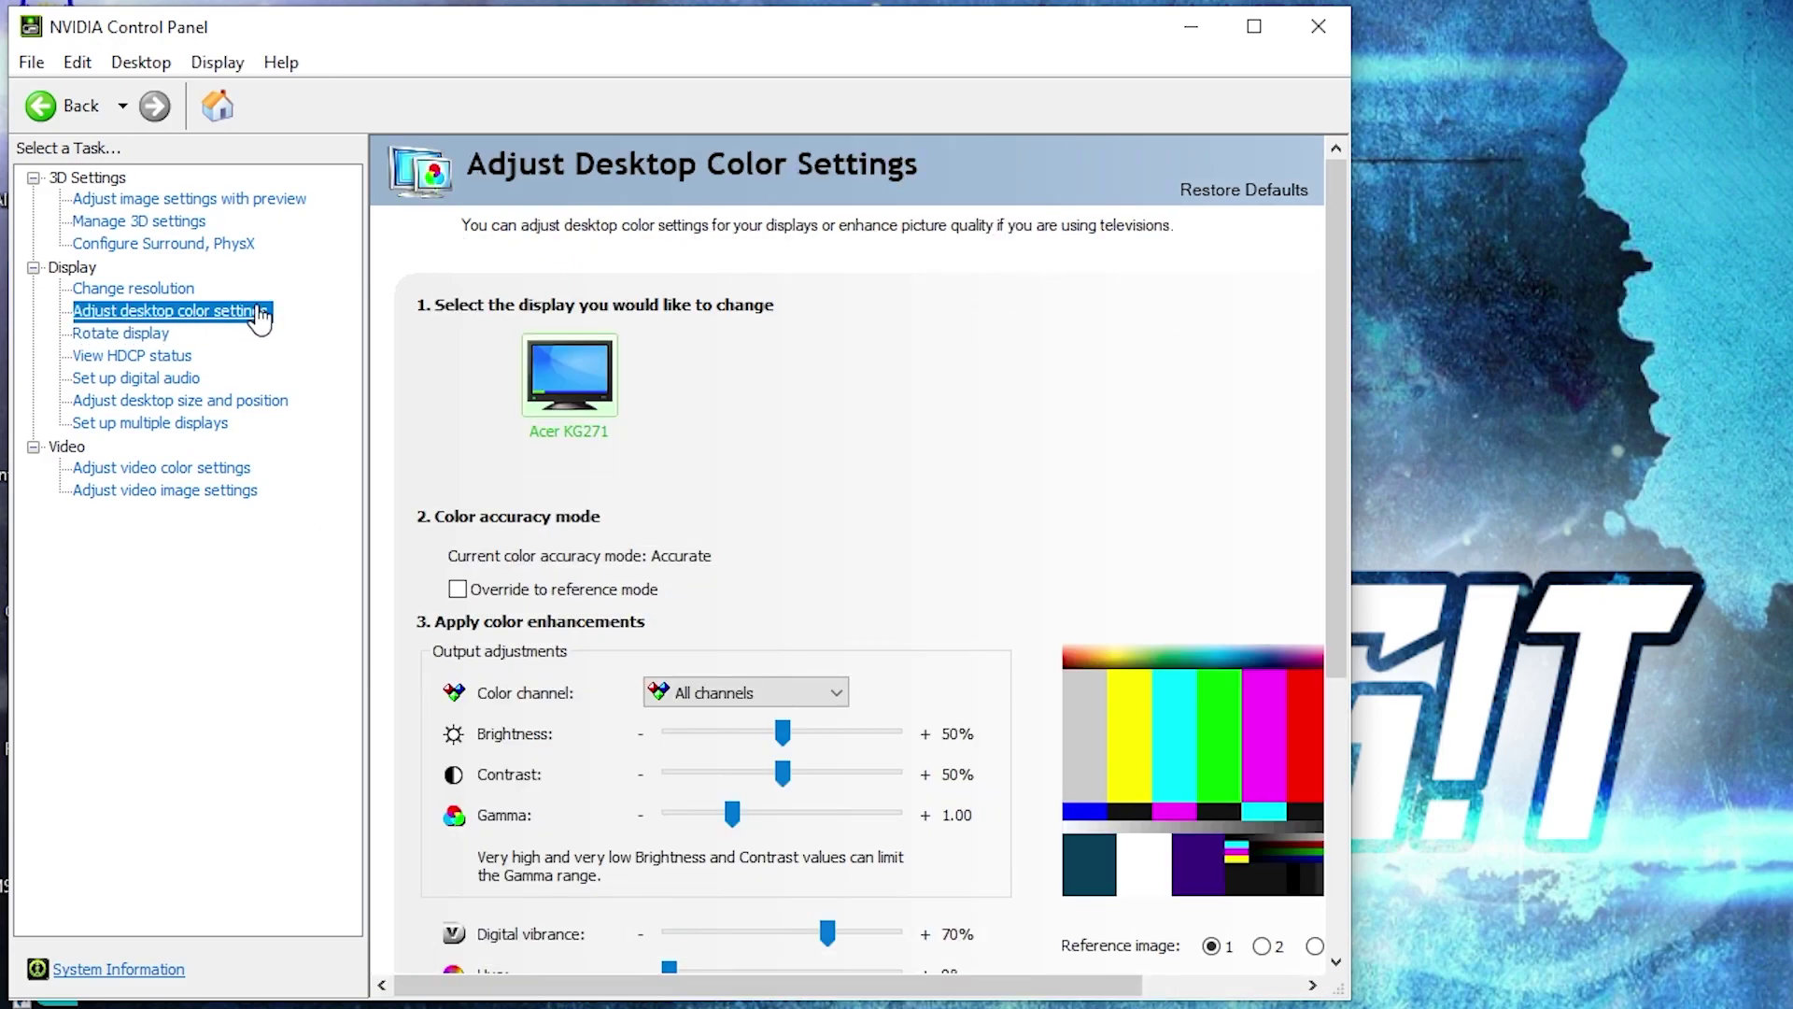
scroll(468, 789, down, 3)
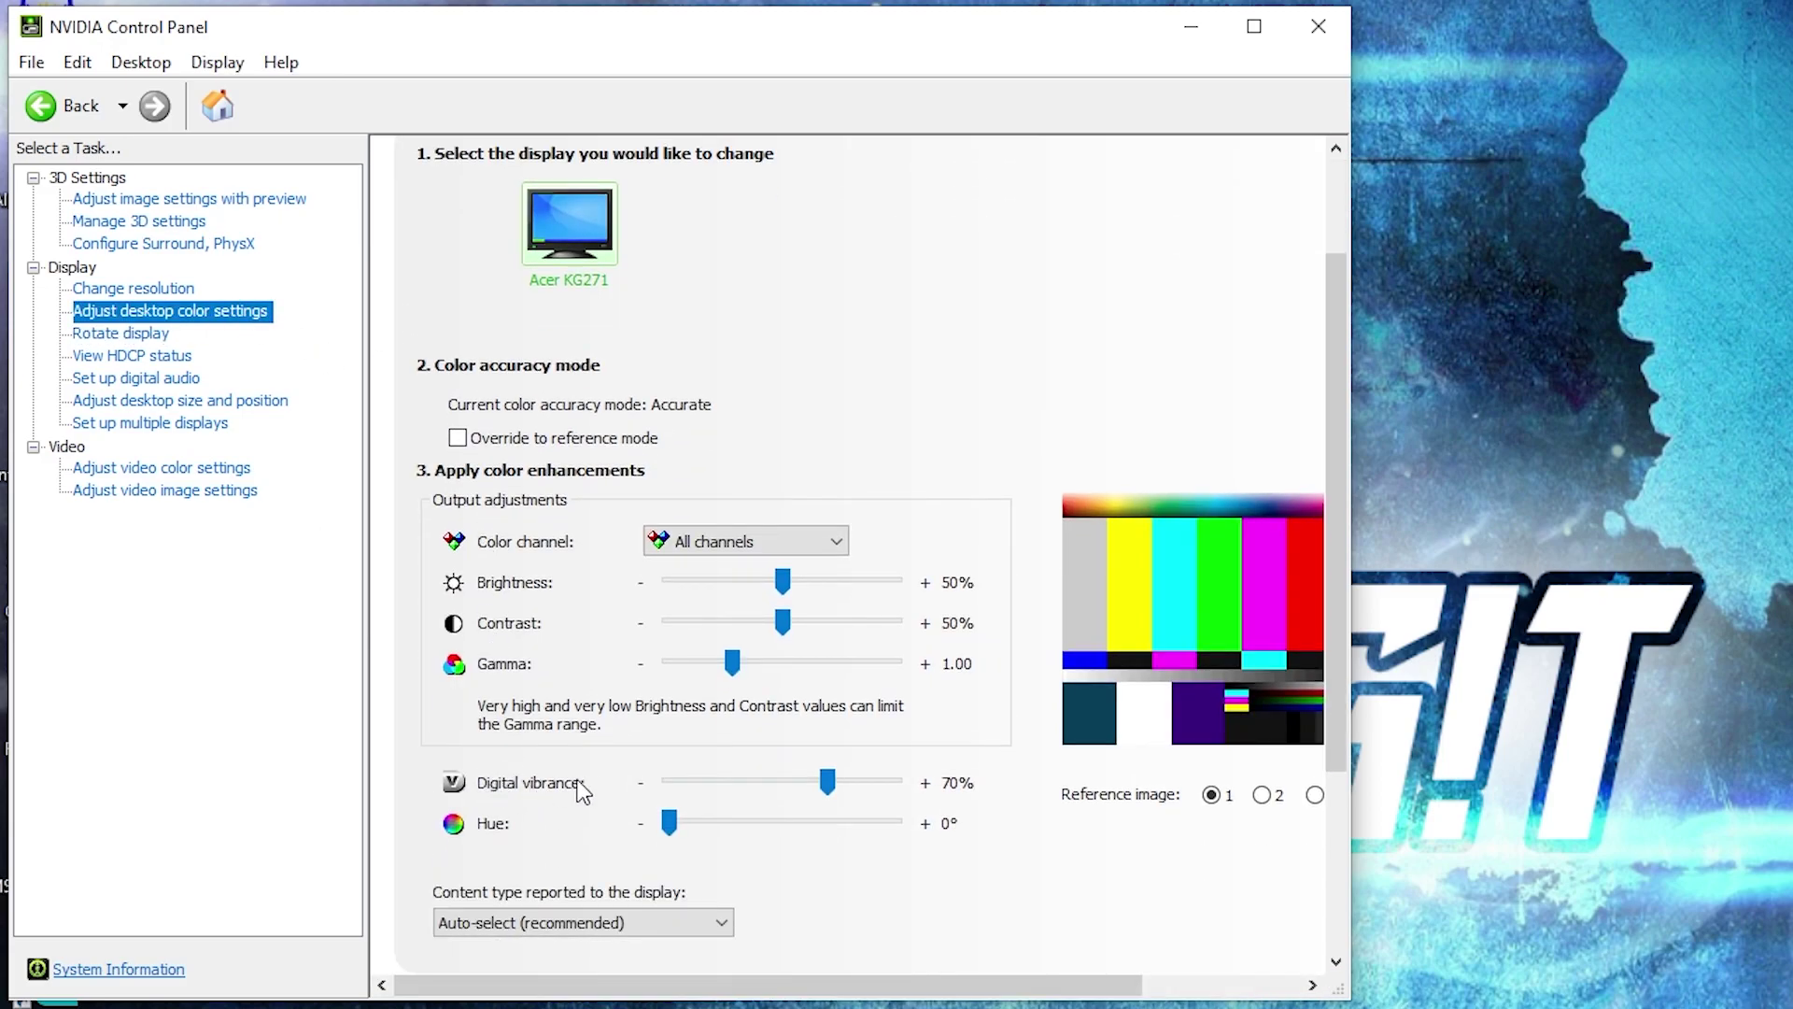